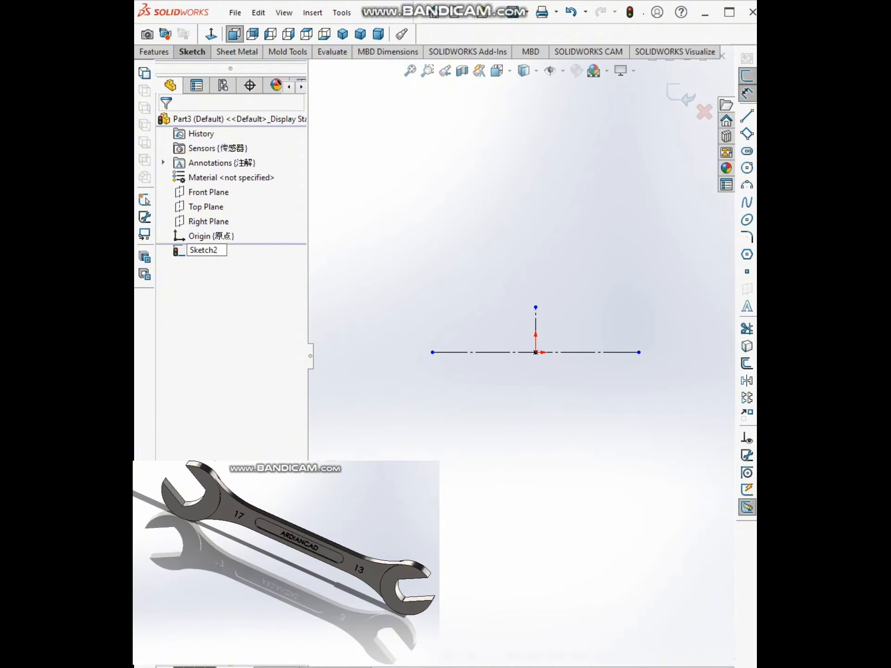
- Dimension the full length of the horizontal centerline as 125 mm
click(583, 352)
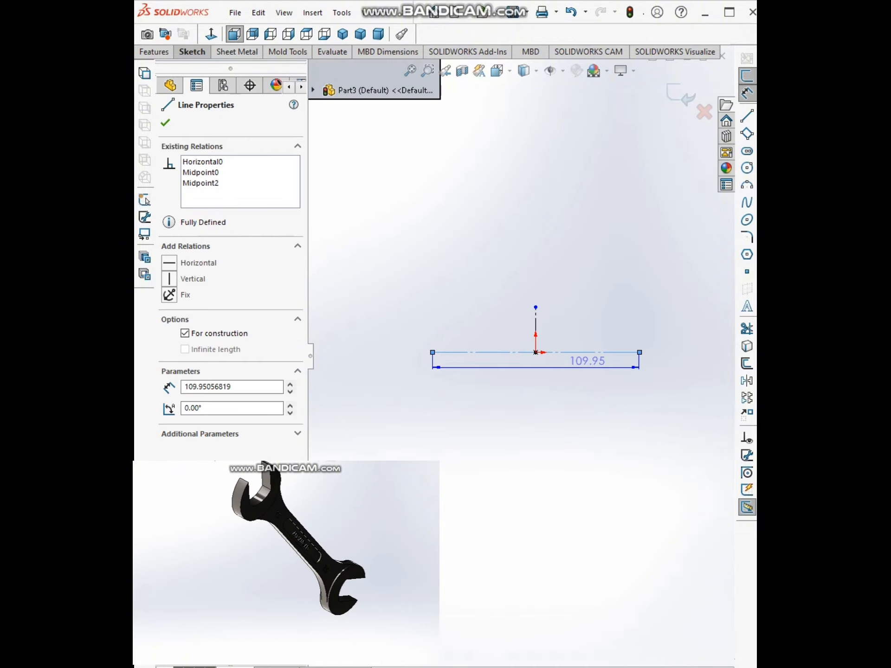
click(583, 408)
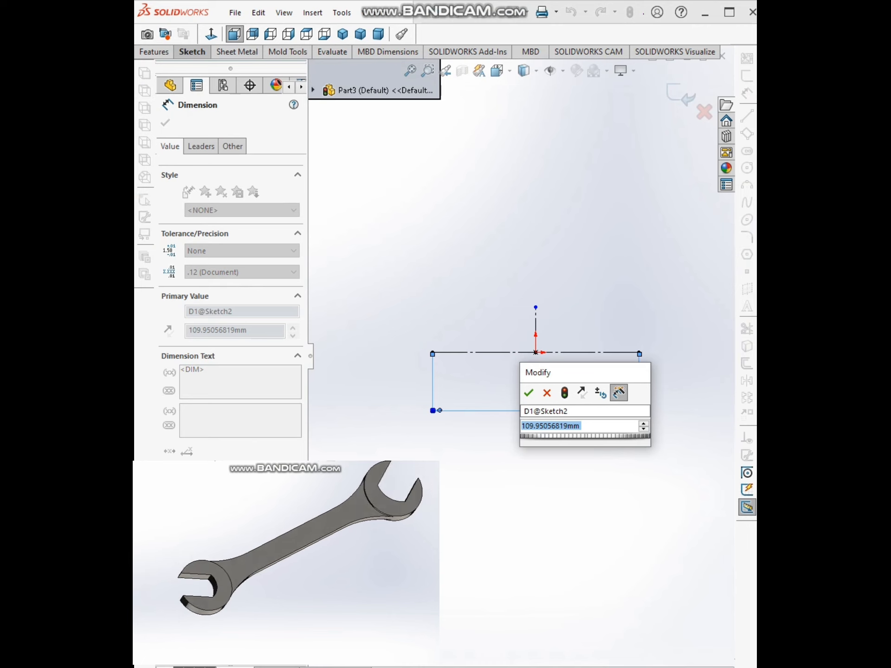
text(125)
key(Return)
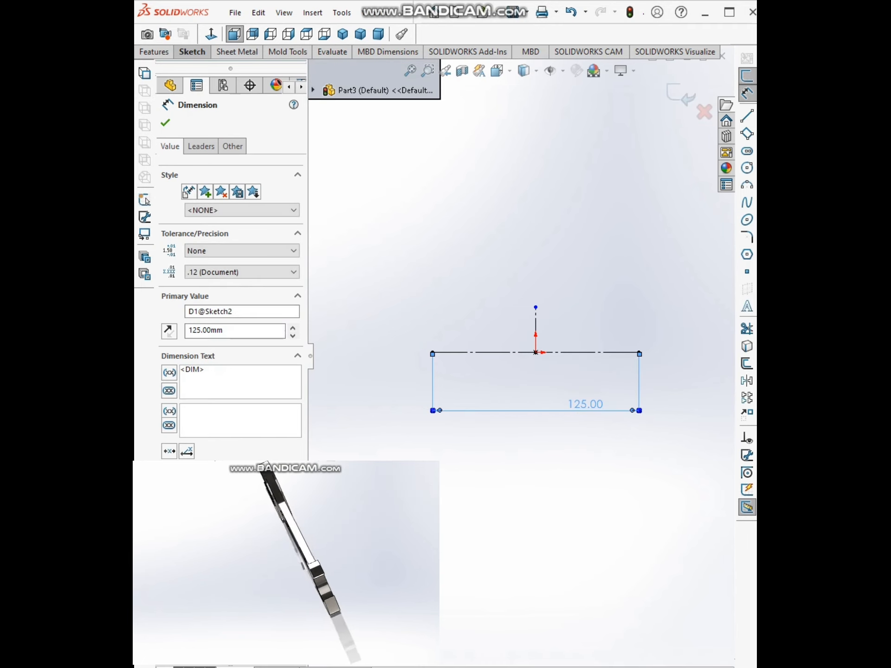
key(Escape)
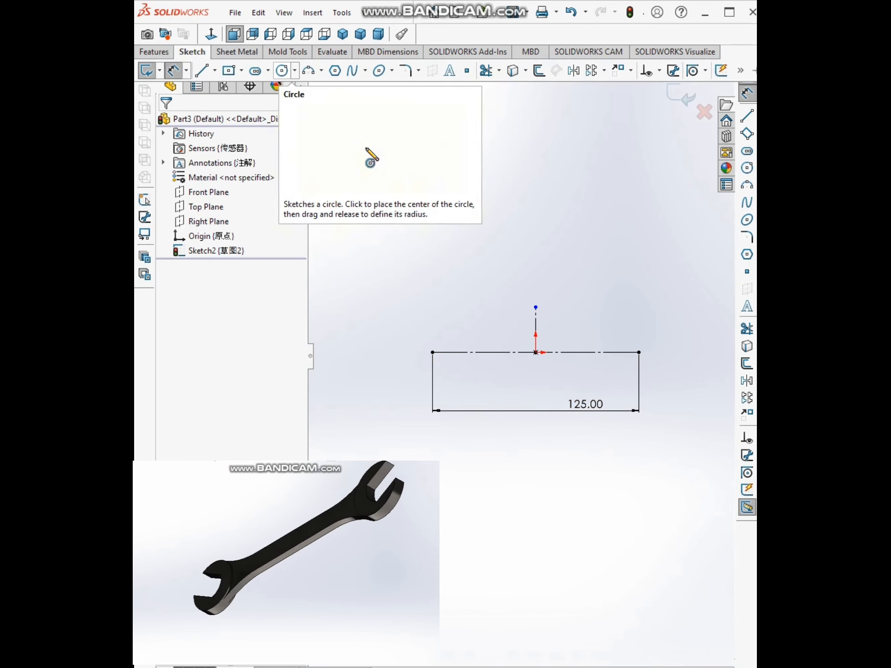
- Sketch a circle of about 19 mm radius centred on the left endpoint of the horizontal centerline
click(199, 70)
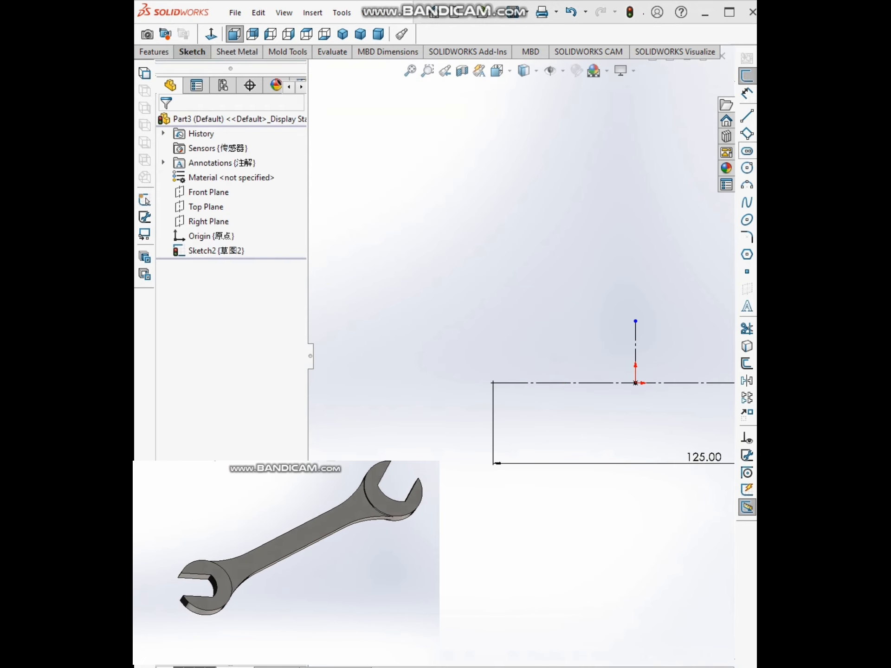
click(747, 168)
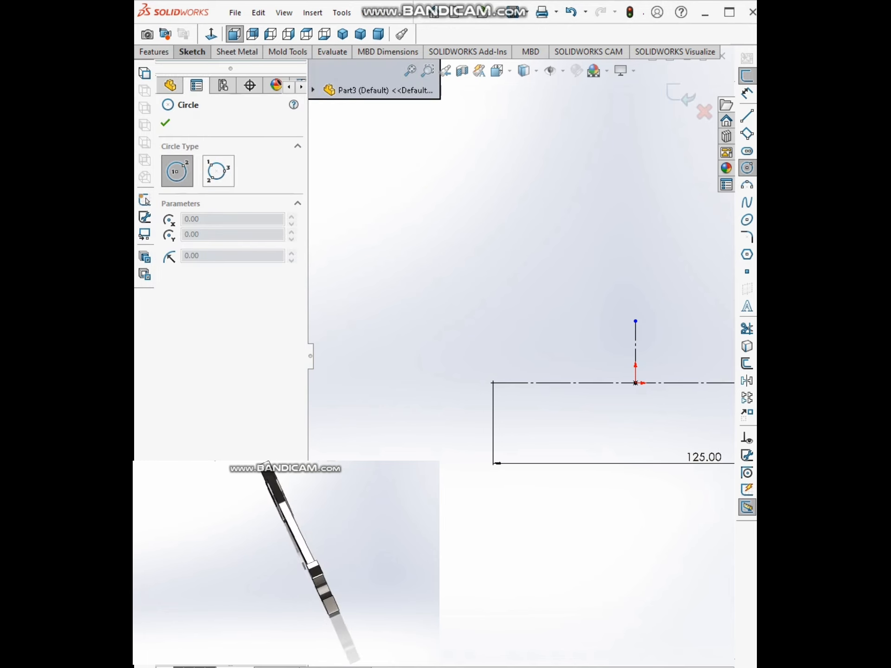
click(492, 382)
click(530, 404)
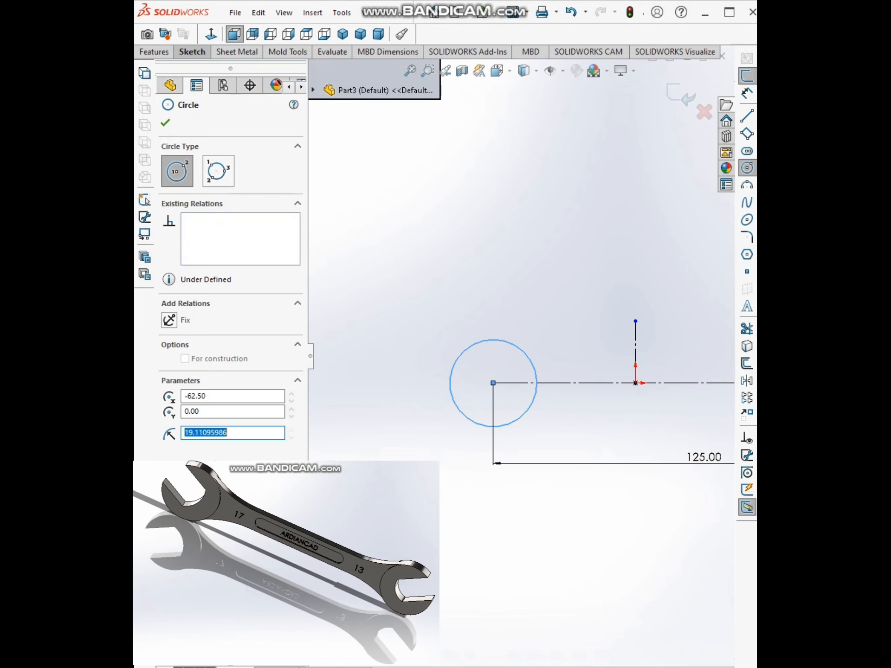
key(Escape)
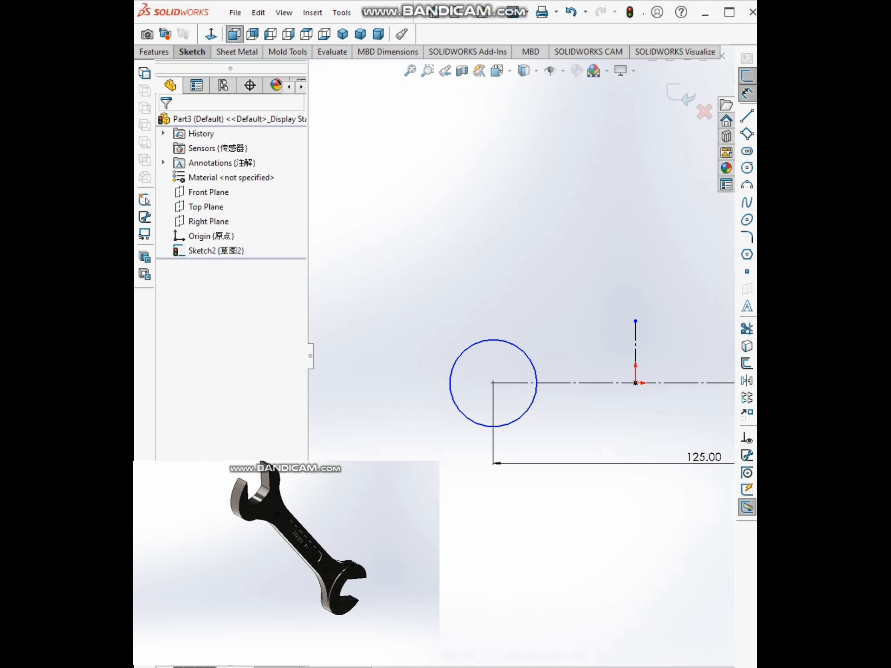
- Dimension the circle's diameter as 32 mm
click(514, 425)
click(562, 520)
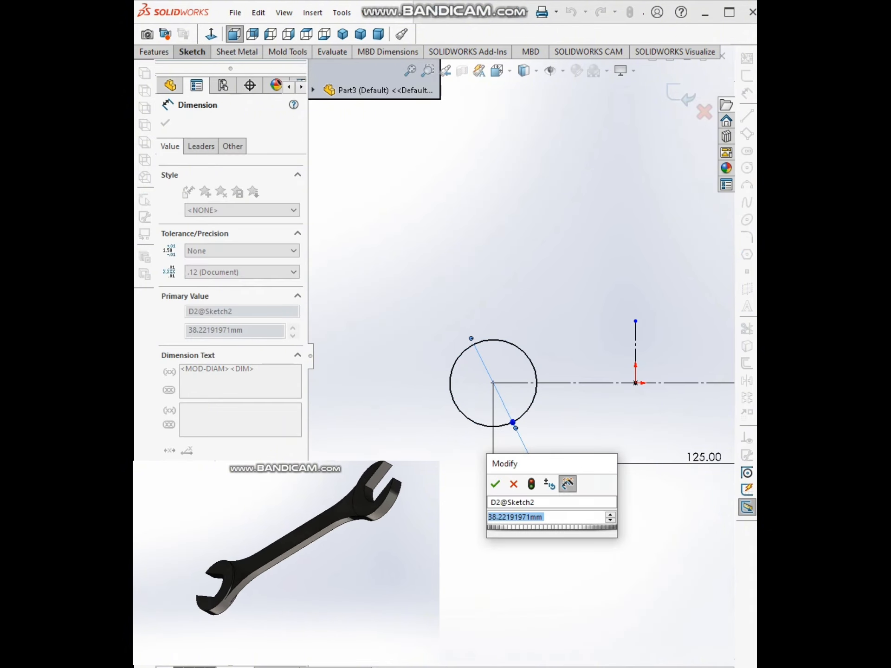
text(32)
key(Return)
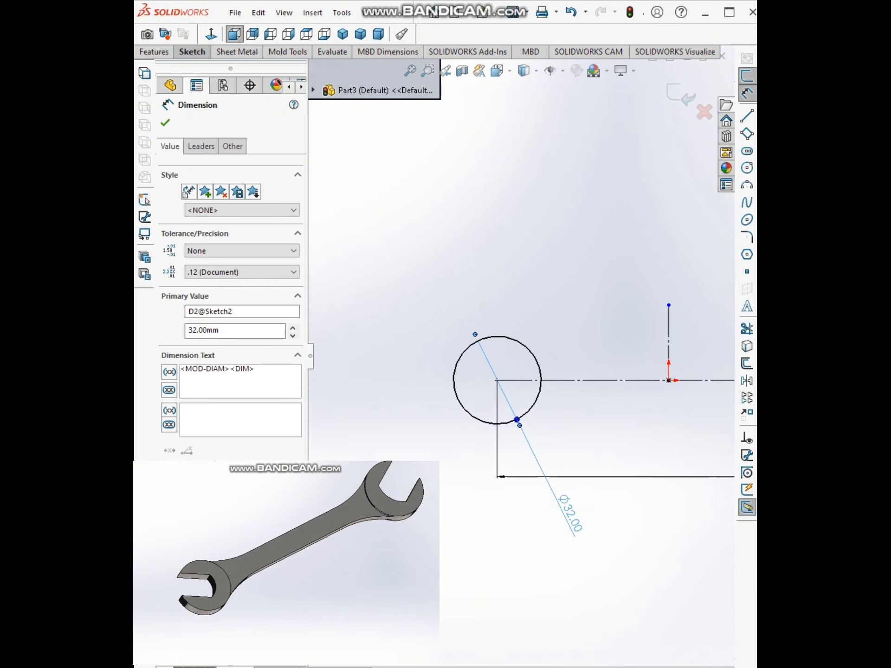
- Sketch a tilted 3-point corner rectangle, about 11.6 by 26 mm, running from near the circle's centre out past its upper-left edge
scroll(464, 394, up, 3)
click(747, 133)
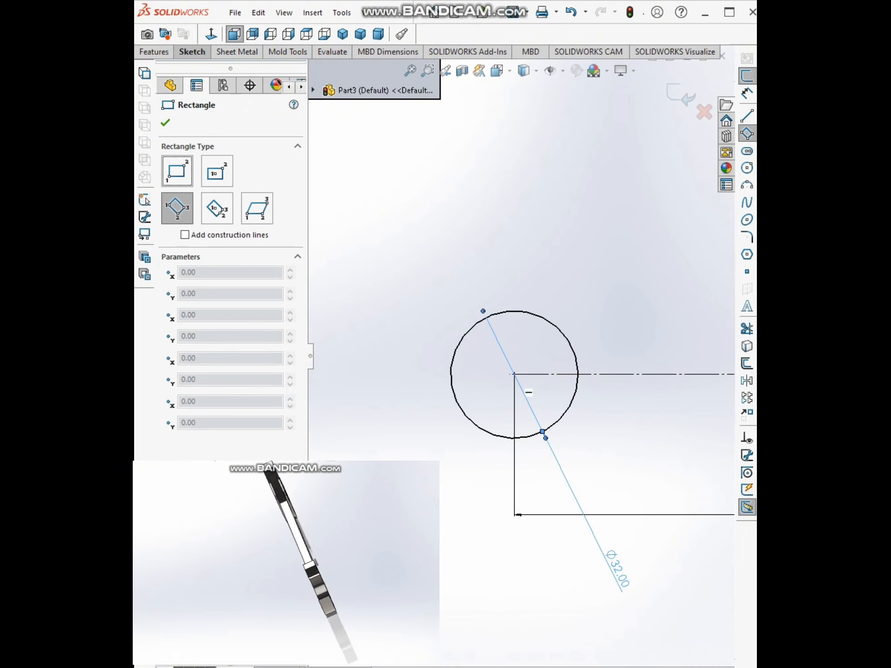
click(506, 404)
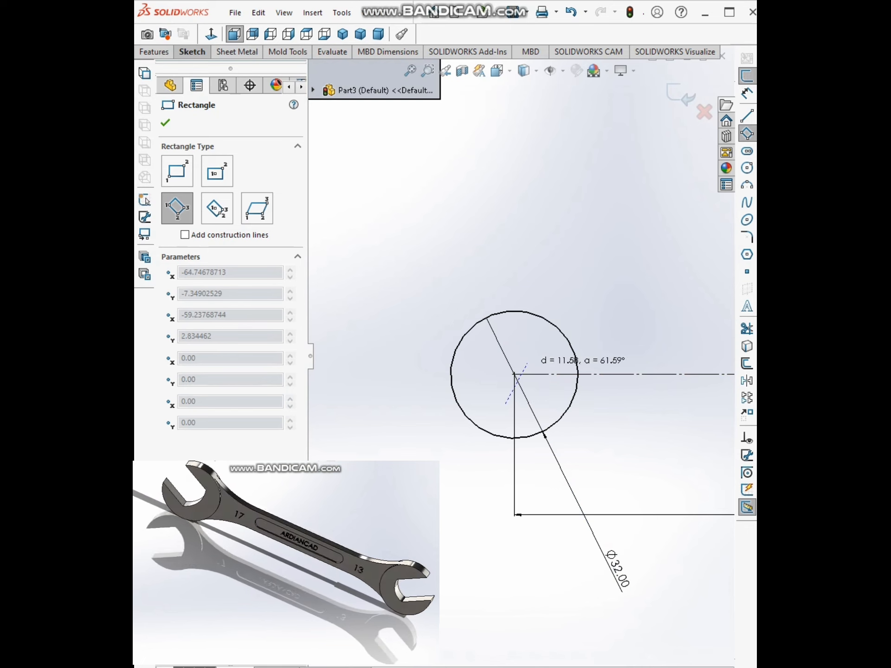
click(526, 362)
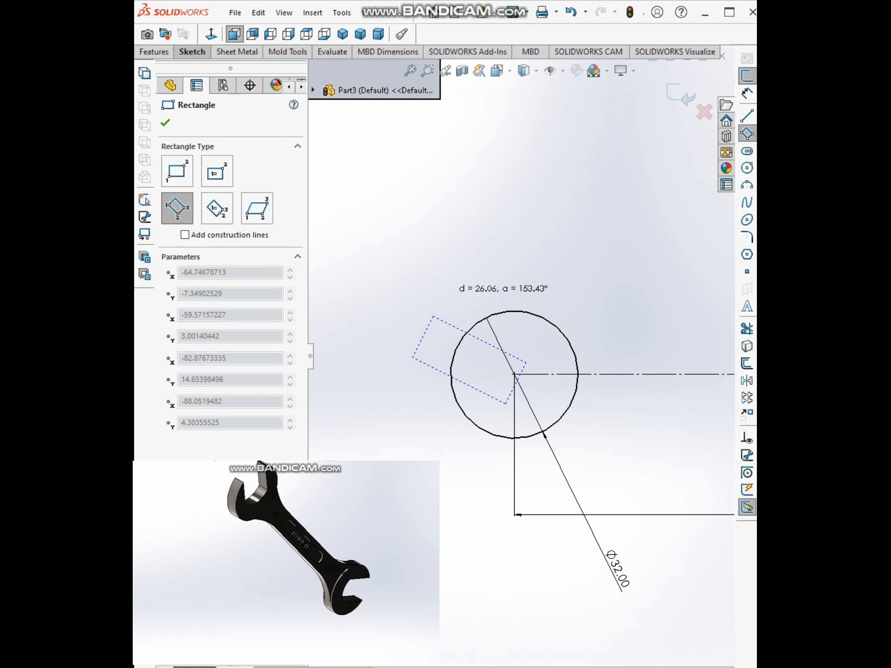
click(434, 317)
key(Escape)
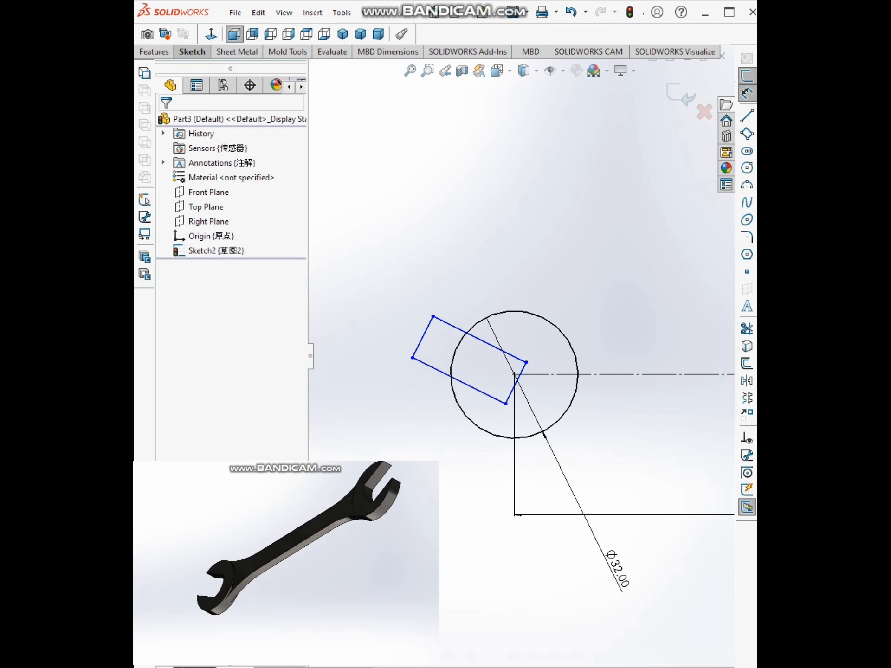
- Dimension the rectangle's outer short side as 17 mm
click(422, 337)
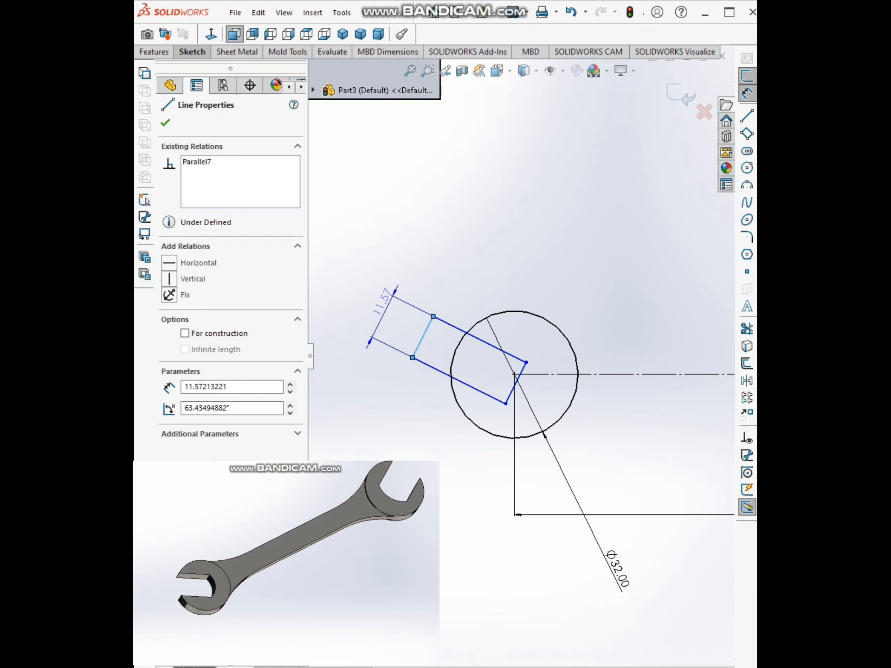
double_click(382, 302)
text(17)
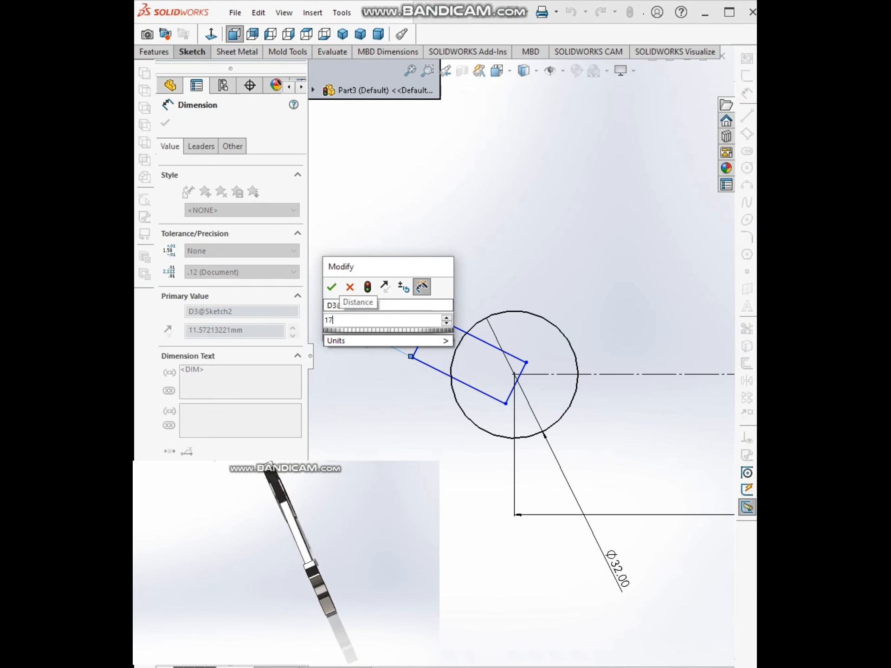
key(Return)
- Dimension the horizontal distance between the midpoint of the rectangle's inner short side and the circle's centre as 2.52 mm
scroll(476, 376, down, 3)
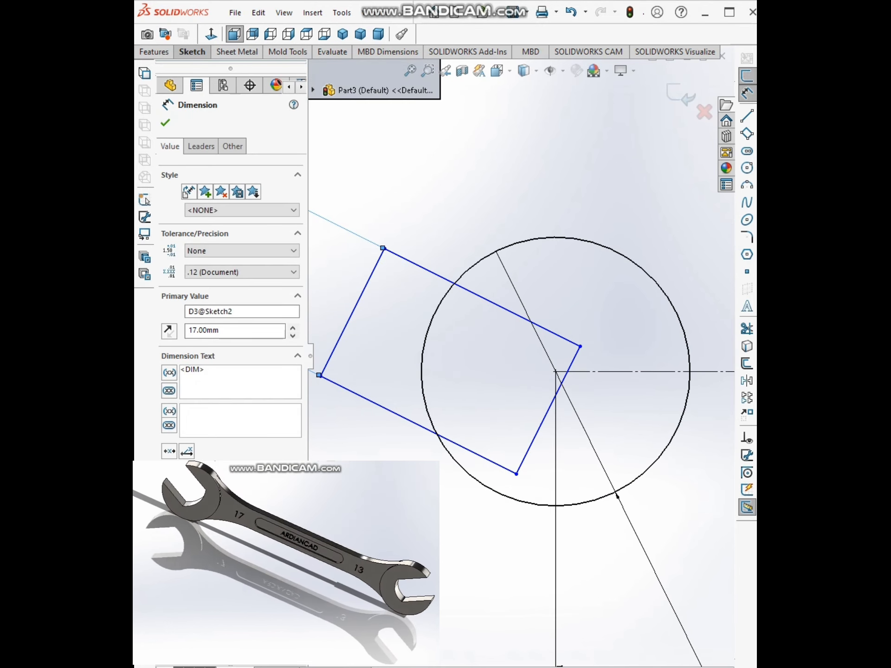
click(549, 411)
click(556, 371)
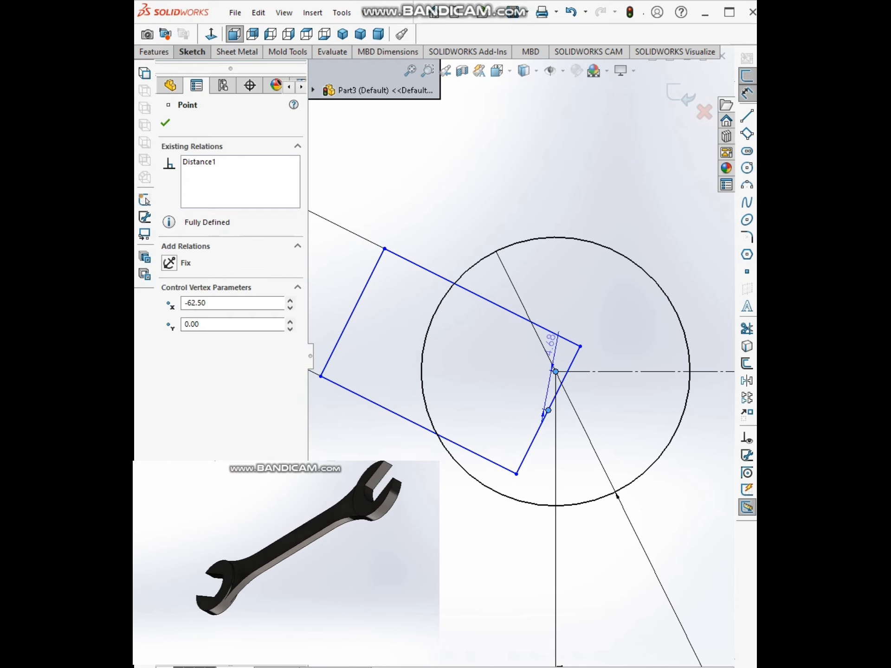
click(553, 297)
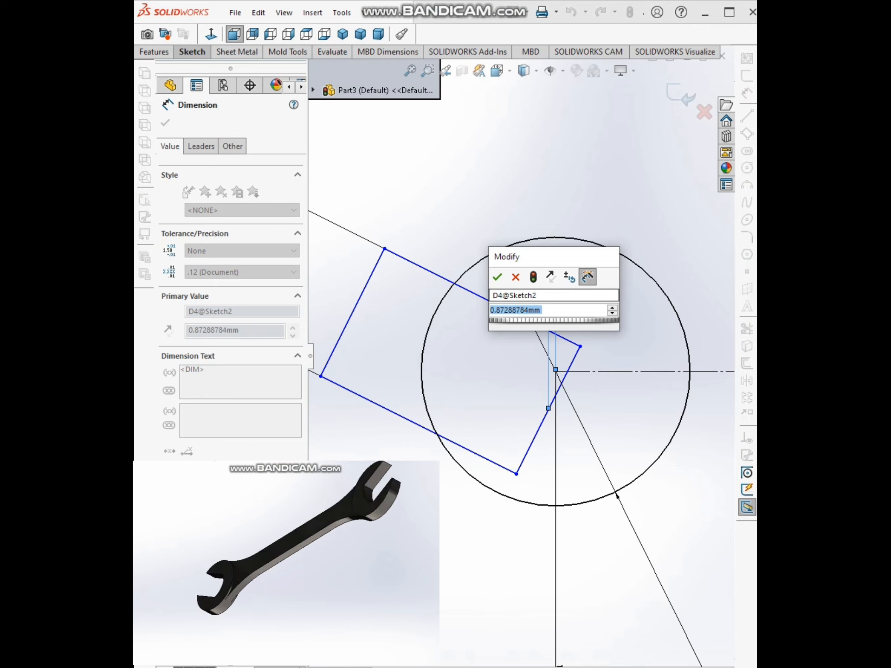
text(2.52)
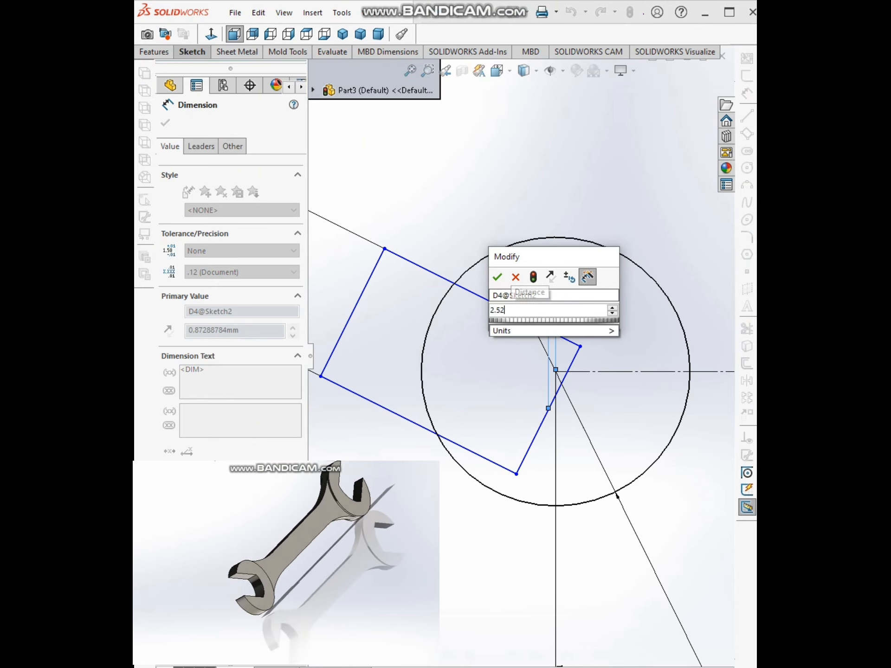
key(Return)
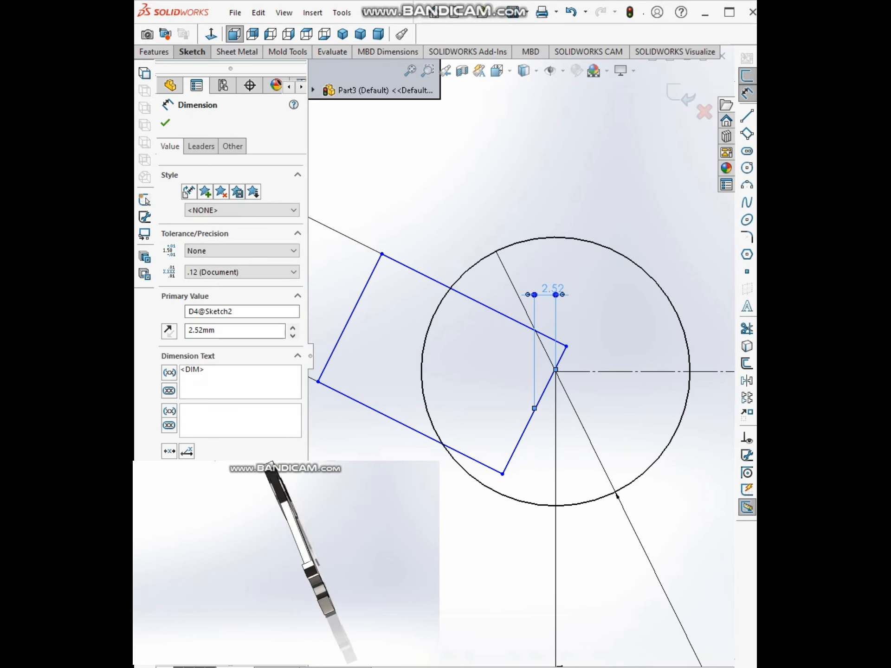
- Reverse the sense of the 2.52 mm dimension so the inner side's midpoint lies to the right of the circle's centre
double_click(552, 289)
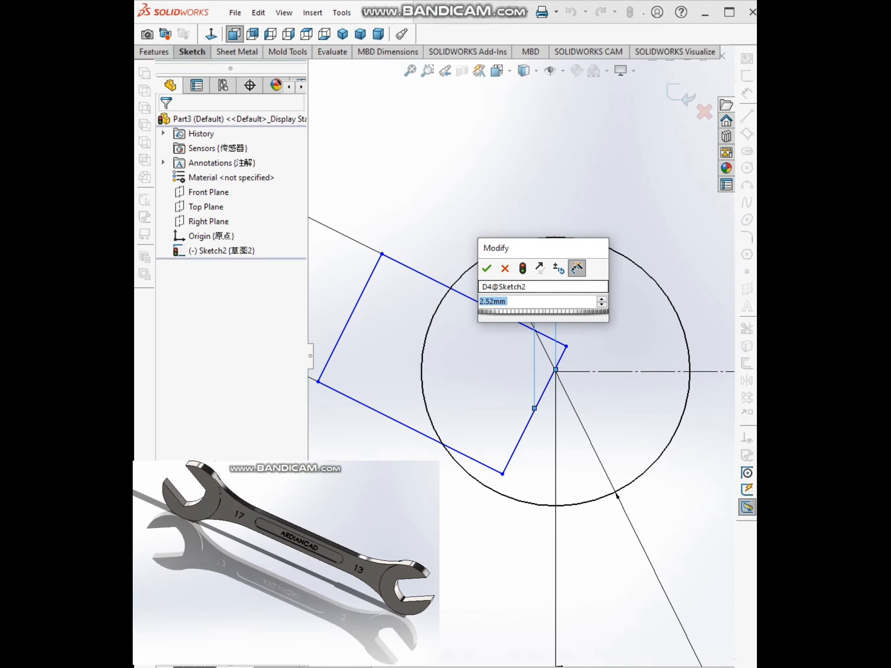
click(540, 268)
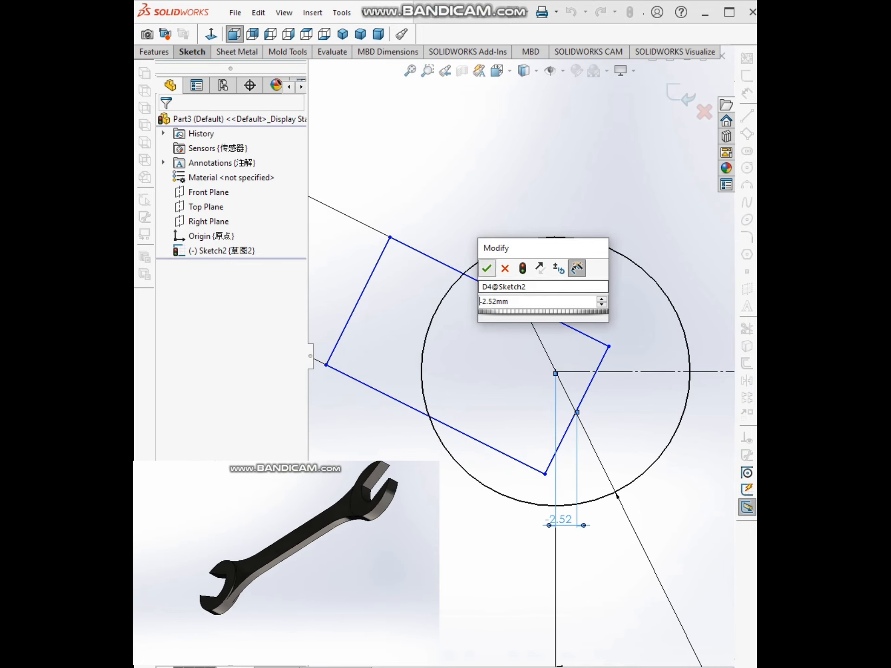
key(Return)
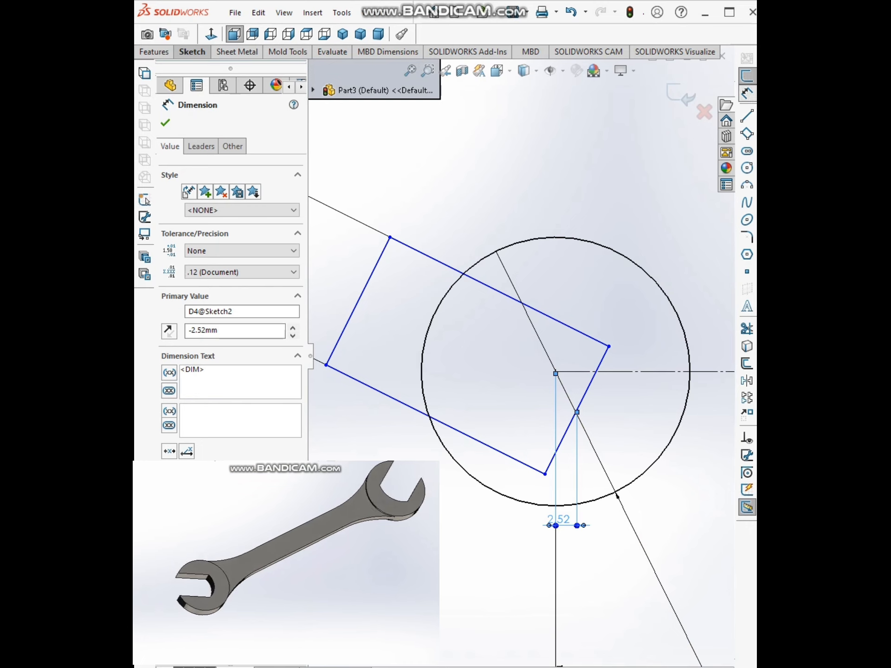
- Dimension the vertical distance between the horizontal centerline and the midpoint of the rectangle's inner short side as 1.92 mm
click(568, 372)
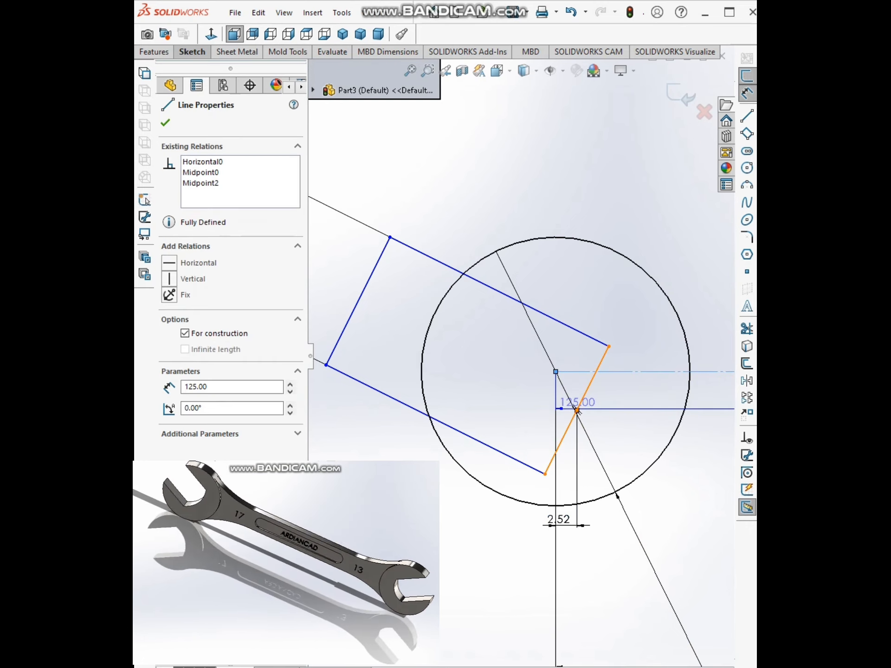
click(577, 410)
click(539, 394)
text(1.92)
key(Return)
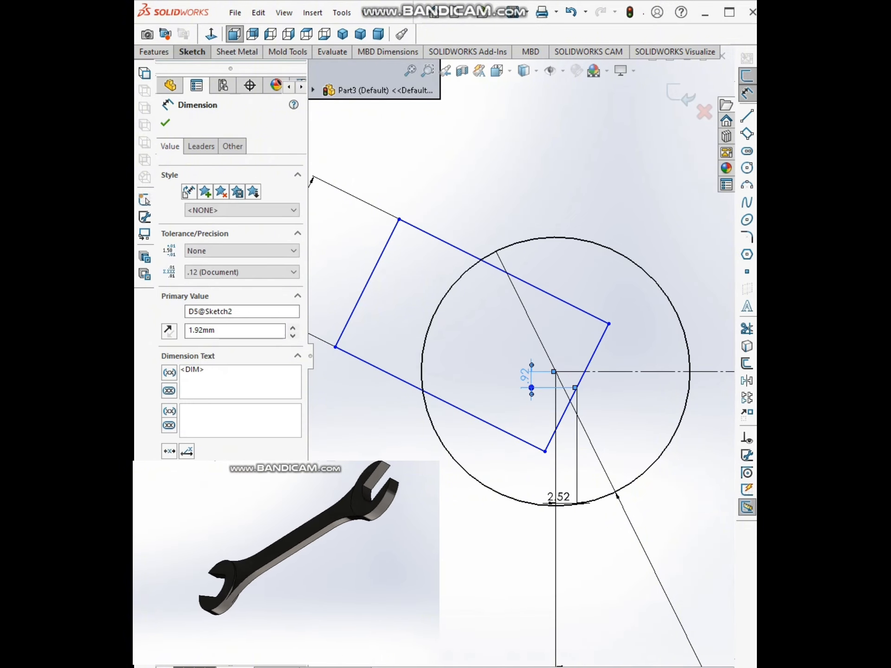
scroll(520, 356, up, 5)
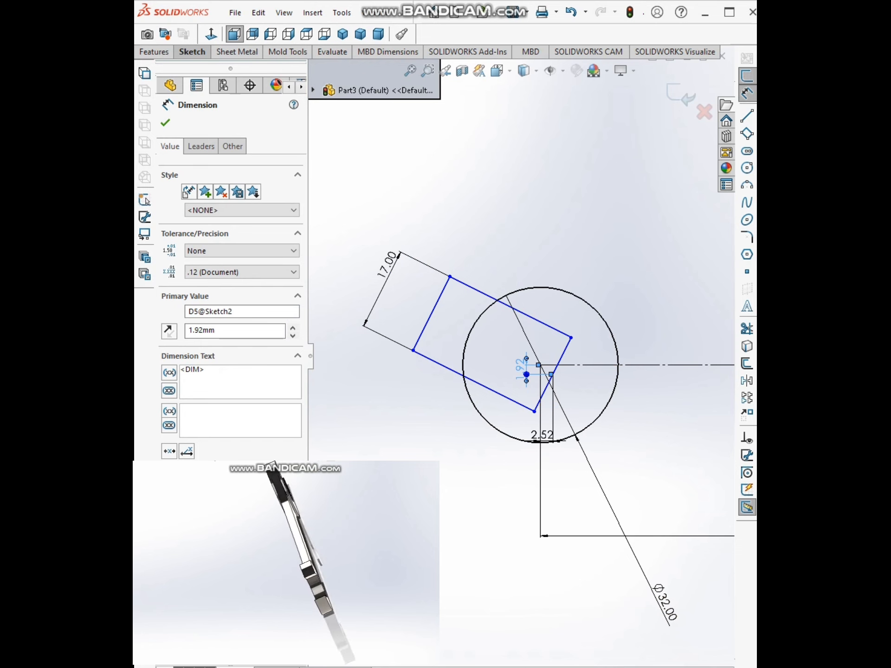
key(Escape)
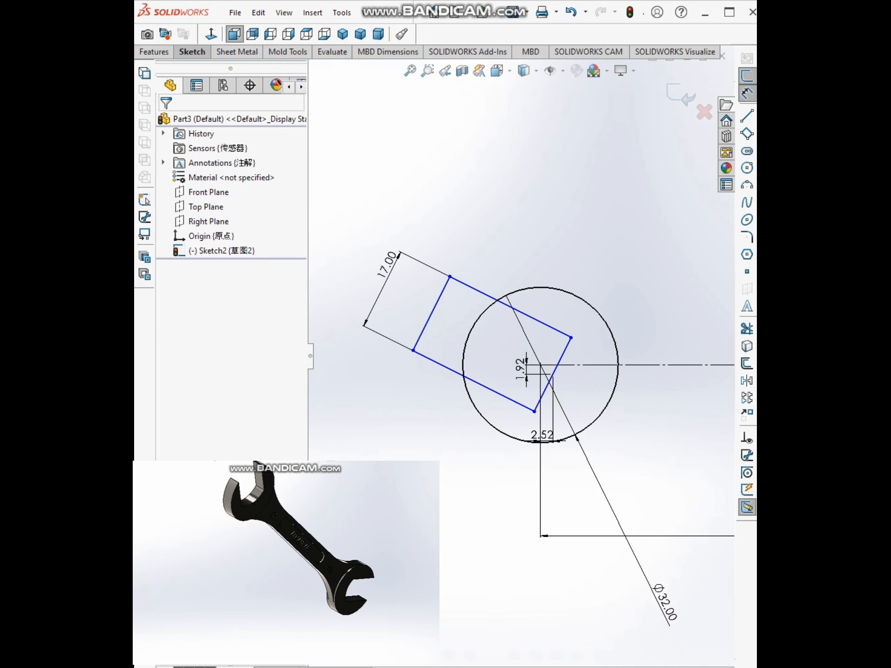
- Sketch a 3-point arc of about 8.9 mm radius between the rectangle's two inner corners, bulging away from the rectangle
click(746, 185)
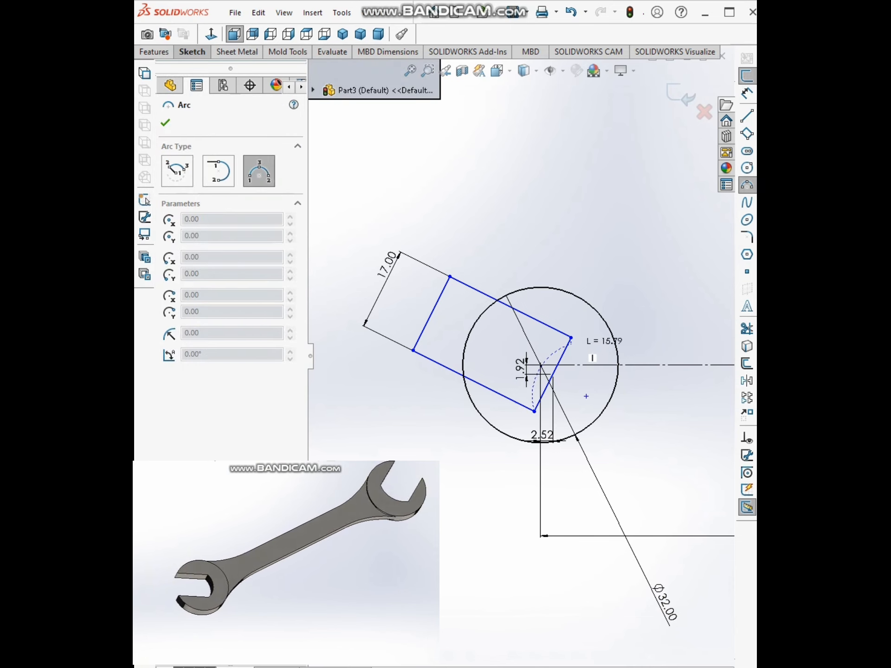
click(570, 338)
click(580, 386)
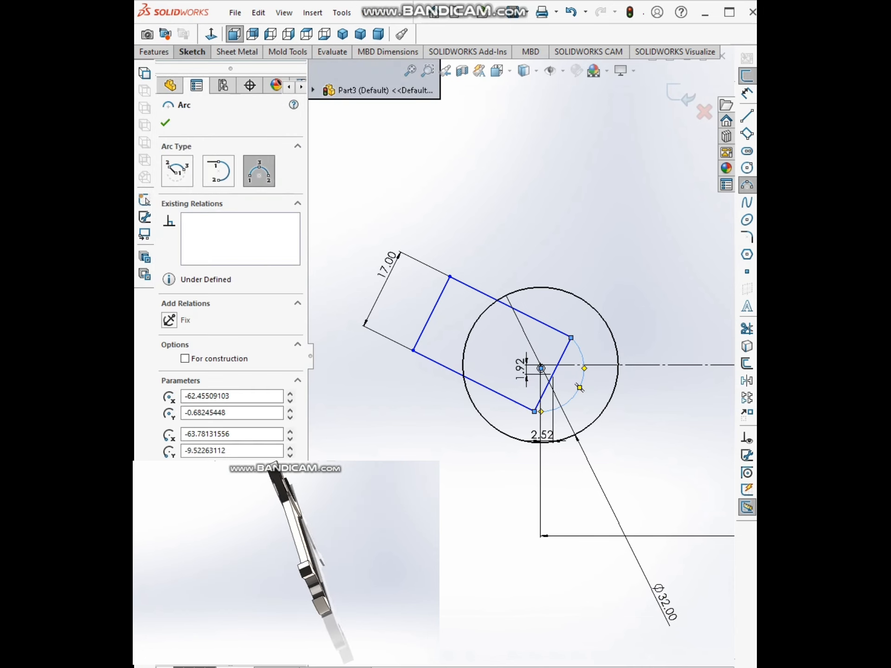
- Dimension the radius of the arc at the rectangle's inner end as 13 mm
click(747, 93)
click(581, 354)
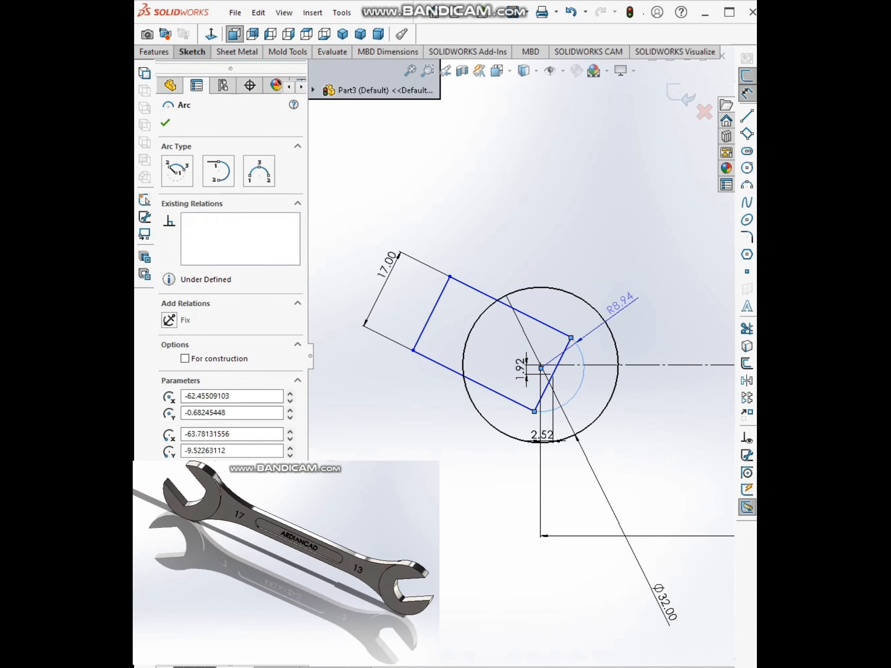
click(603, 290)
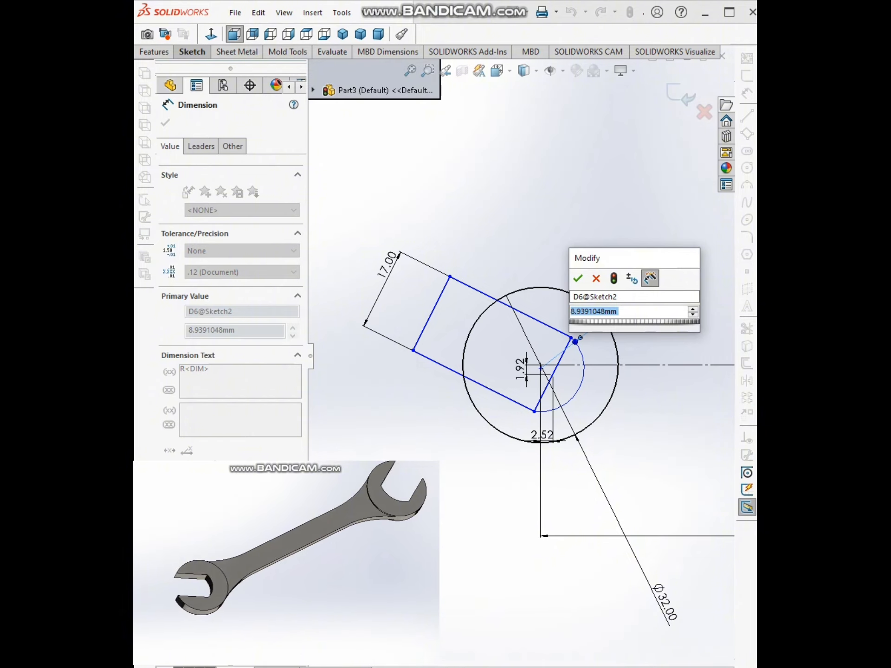
text(13)
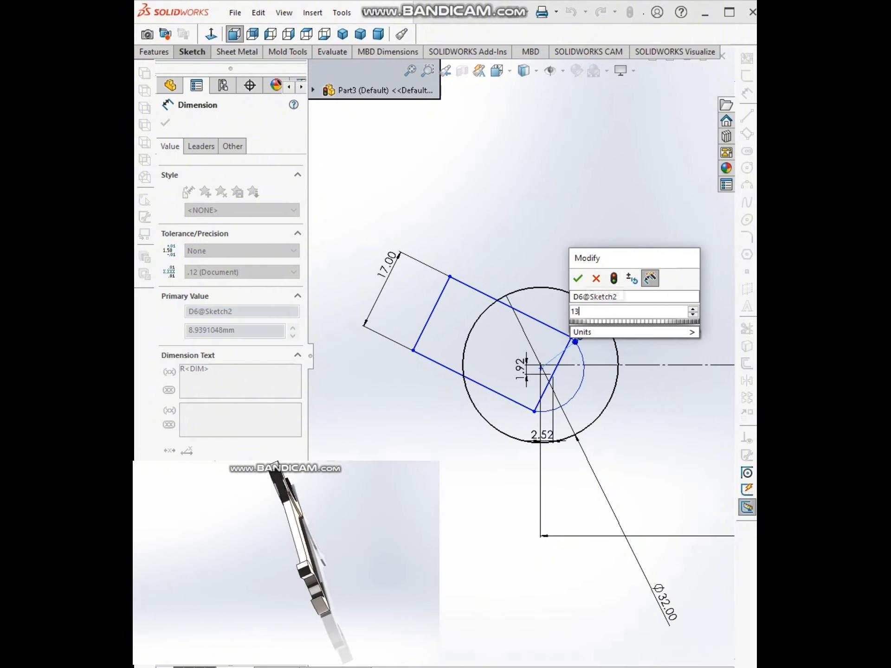
key(Return)
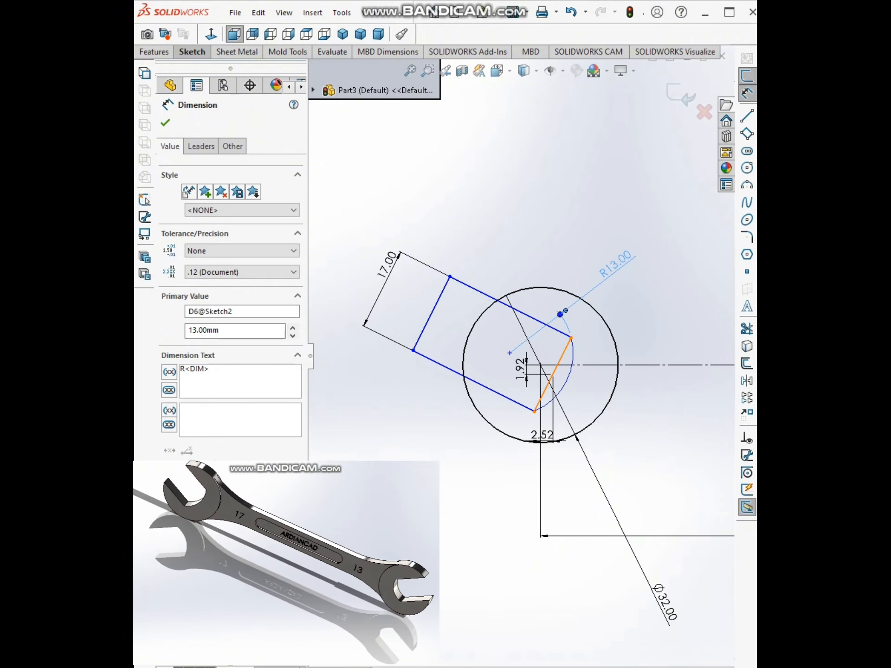
key(Escape)
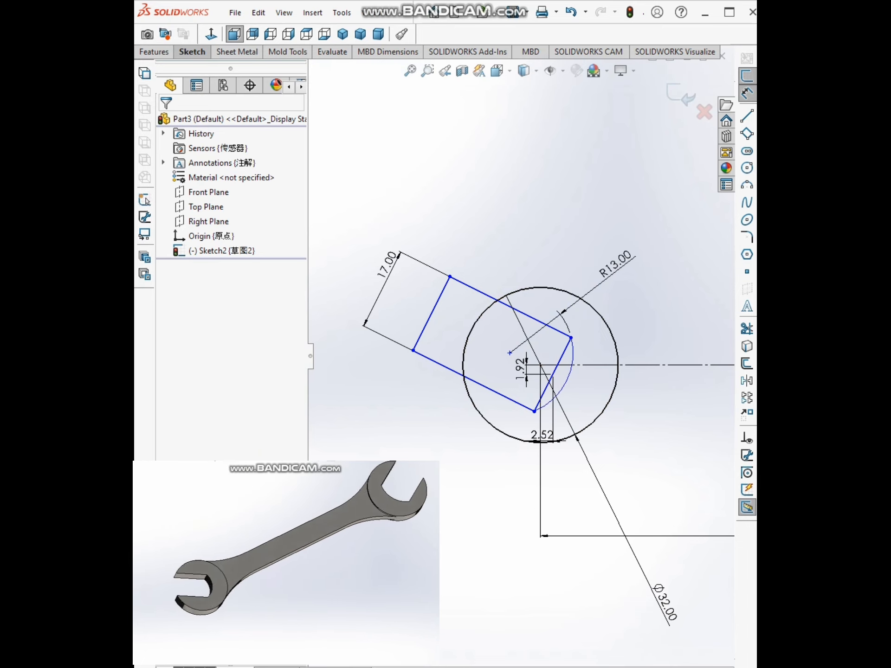
- Dimension the angle between the rectangle's lower long side and the horizontal centerline as 30 degrees
click(514, 401)
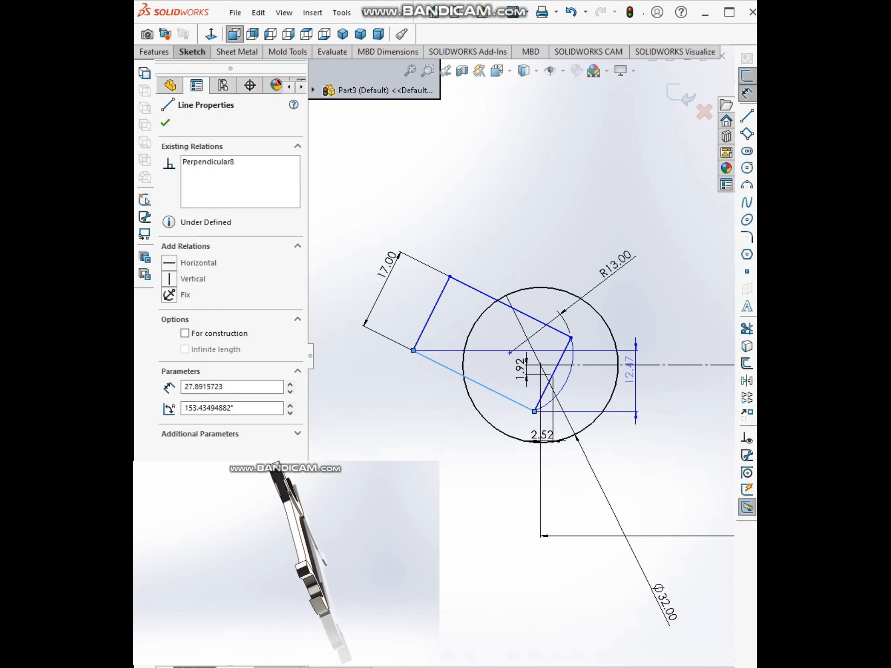
click(636, 365)
click(656, 414)
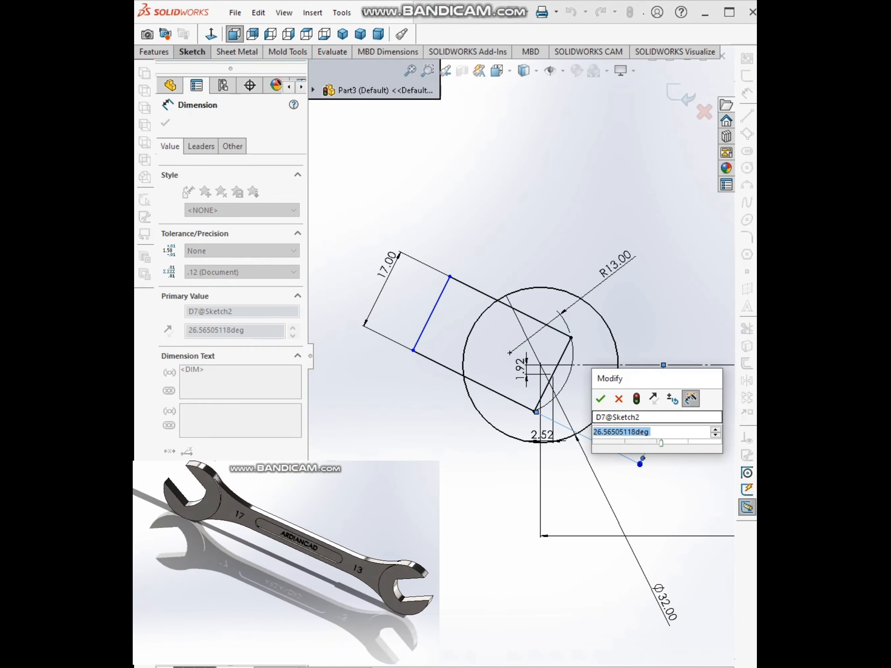
click(600, 398)
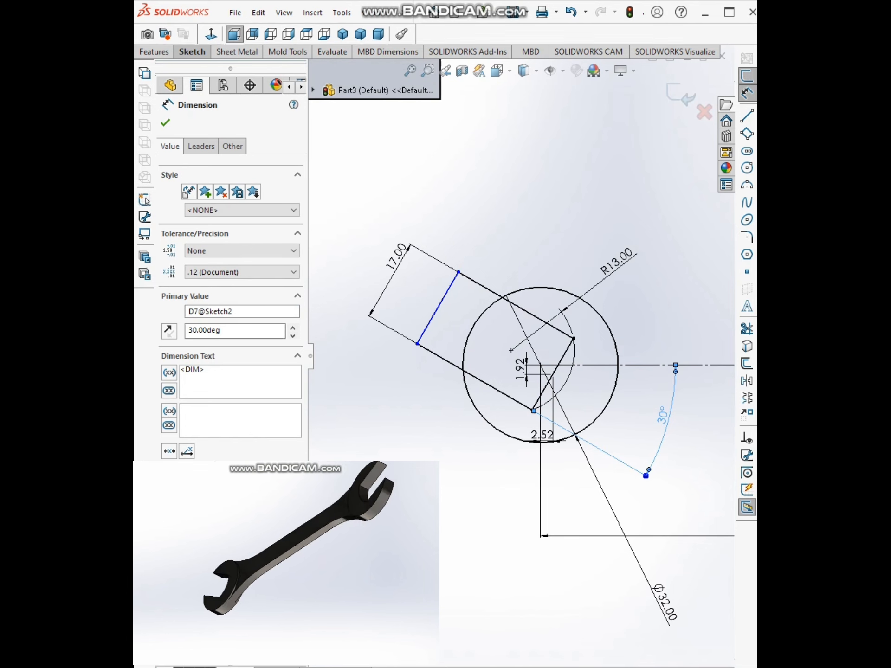
- Trim away the circle's arc across the jaw opening and the parts of the rectangle that extend outside the circle
click(747, 328)
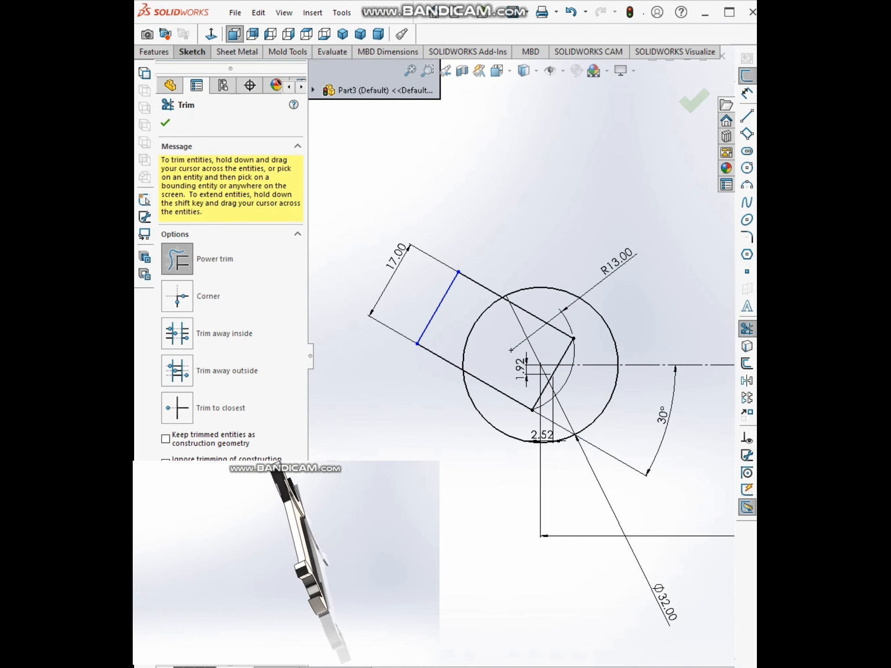
drag(484, 333, 471, 329)
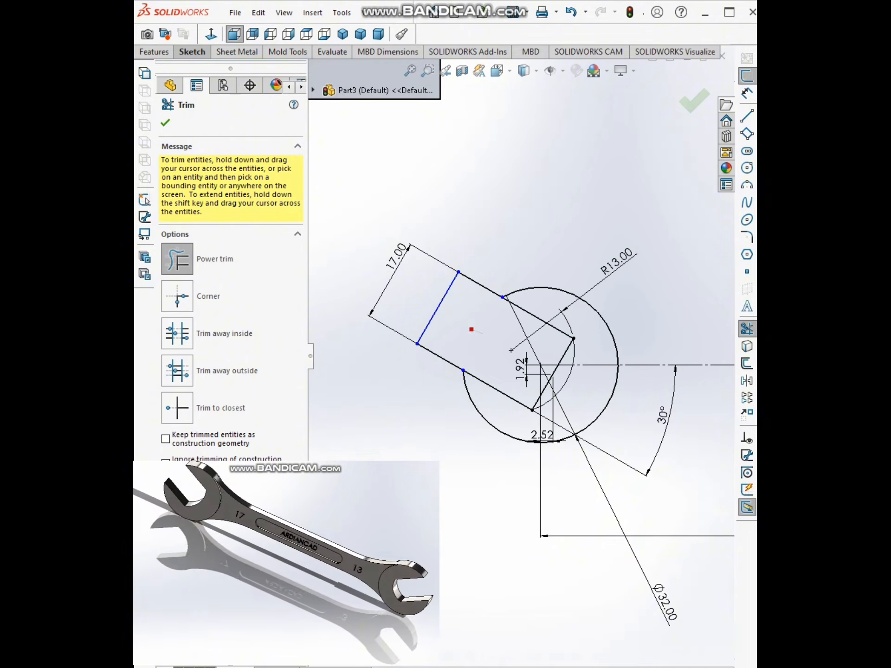
drag(439, 357, 429, 321)
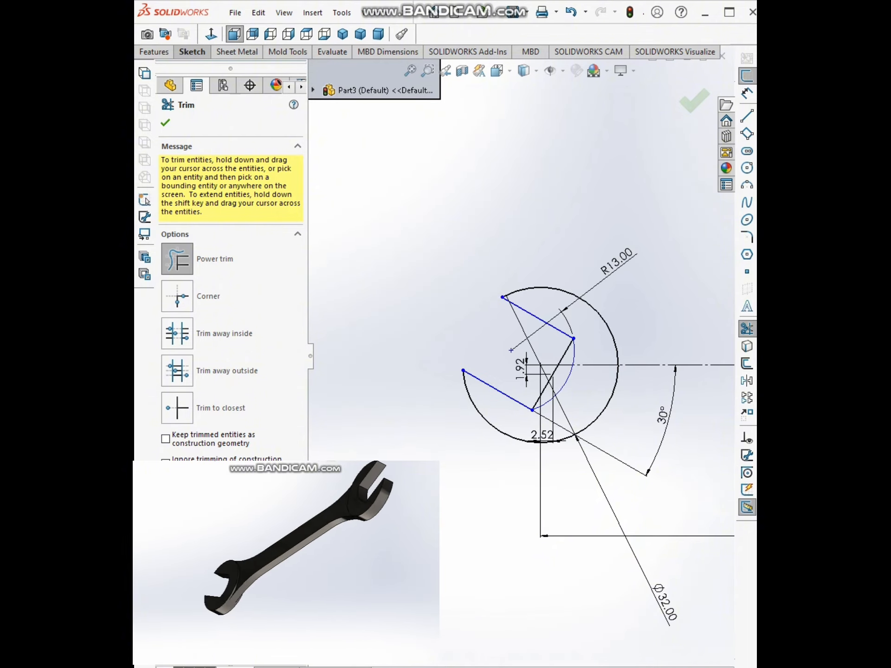
- Sketch a circle of about 10.5 mm radius centred on the right endpoint of the 125 mm centerline
scroll(516, 356, down, 5)
scroll(629, 335, up, 5)
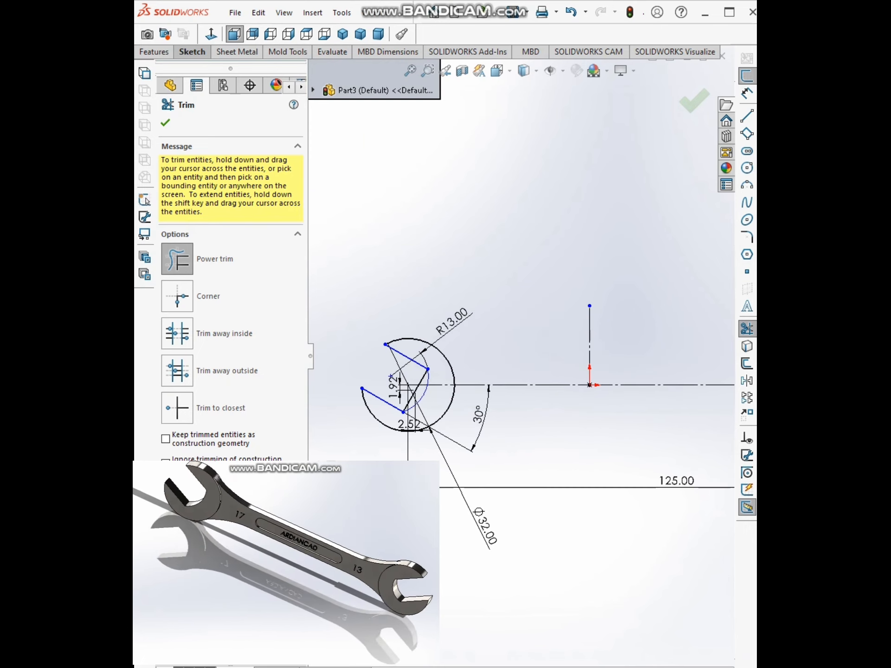
scroll(322, 399, up, 2)
scroll(342, 387, up, 1)
scroll(518, 360, down, 1)
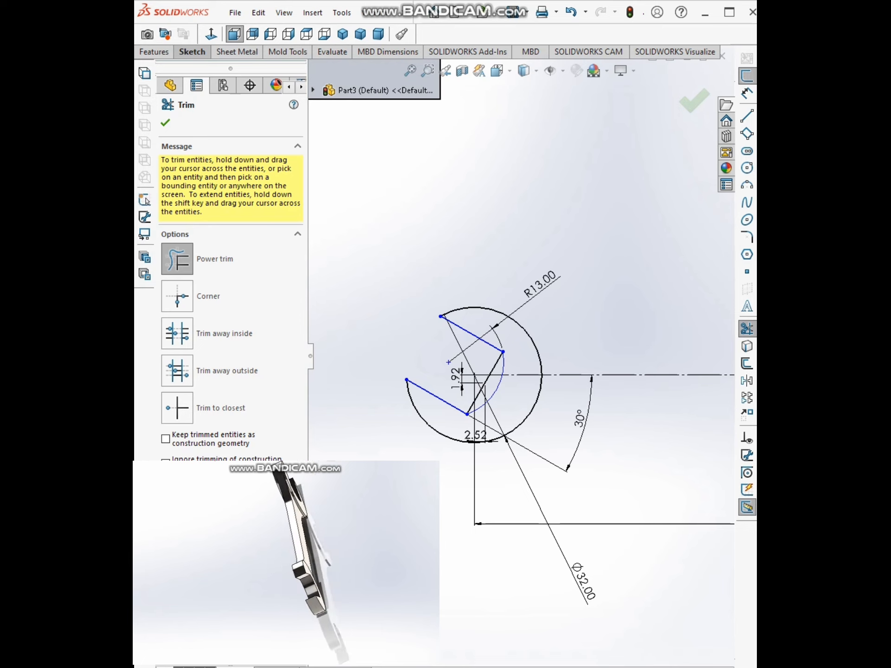
scroll(518, 363, down, 4)
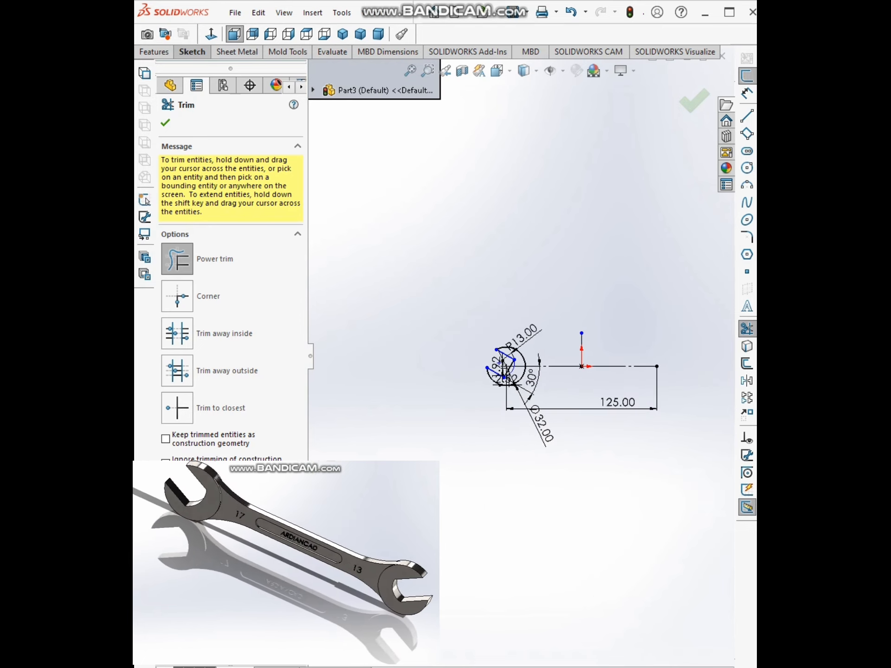
scroll(673, 359, up, 4)
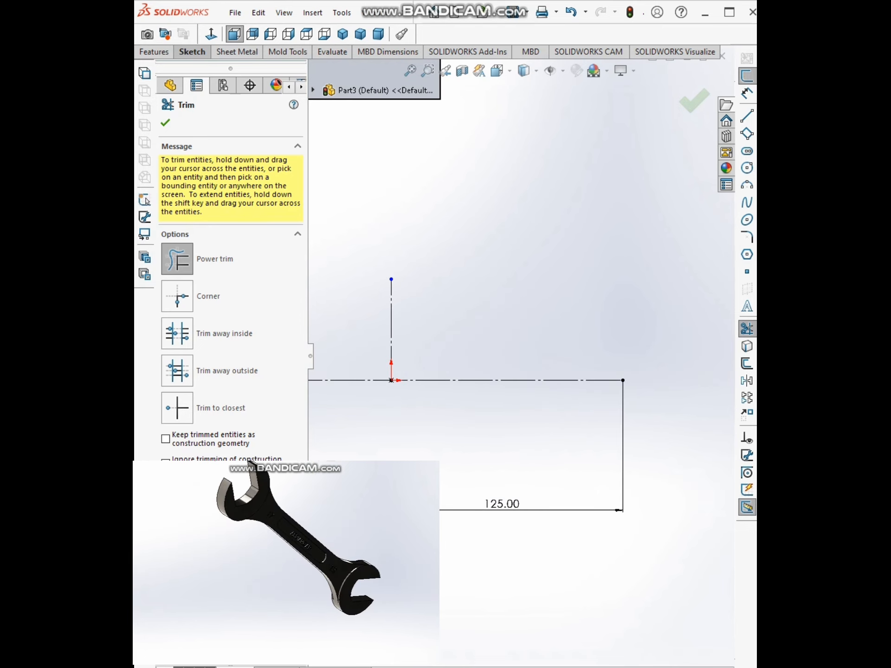
click(747, 168)
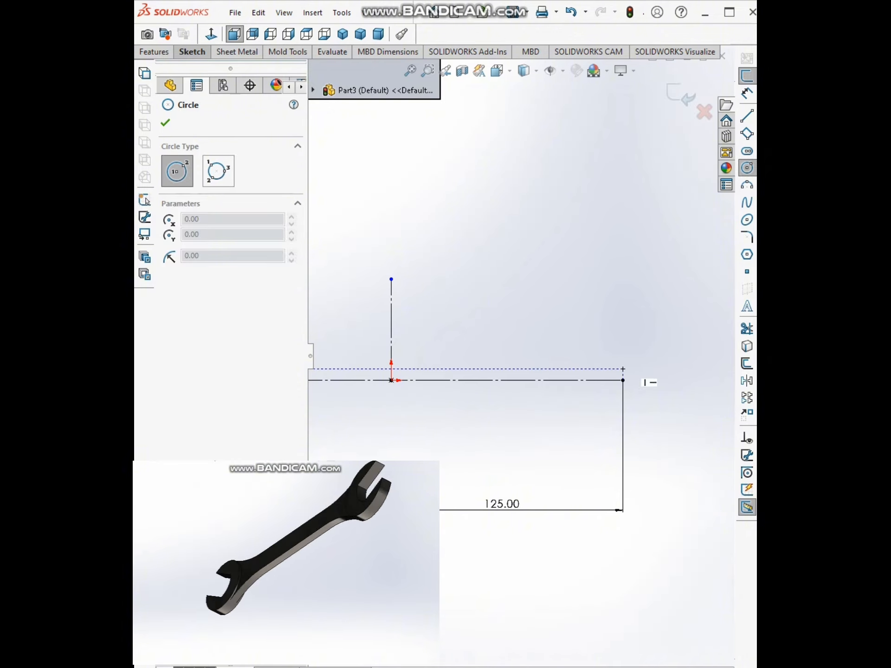
click(623, 380)
click(640, 414)
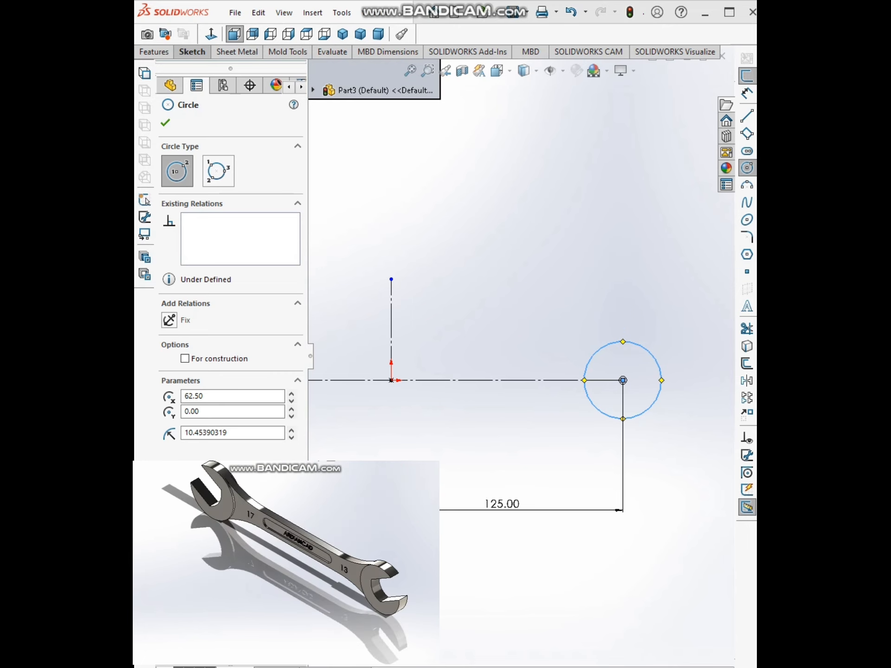
key(Escape)
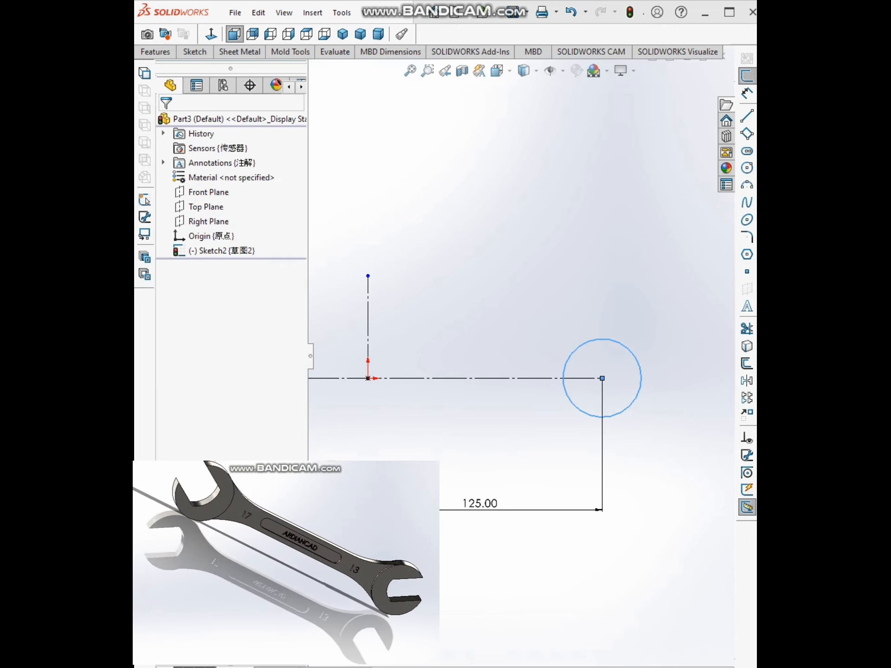
- Dimension the diameter of the circle at the centerline's right end as 29 mm
click(747, 93)
click(626, 409)
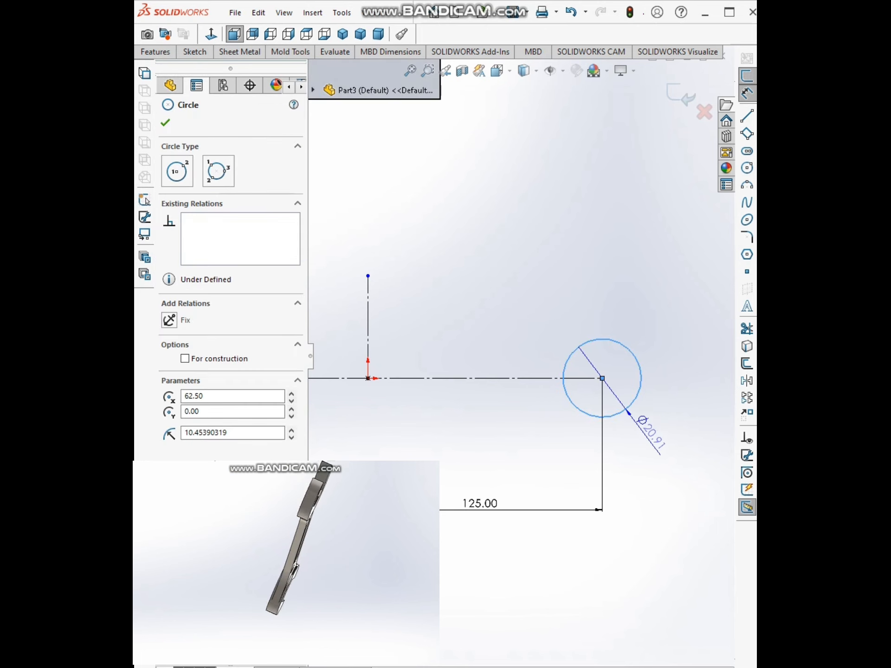
click(659, 446)
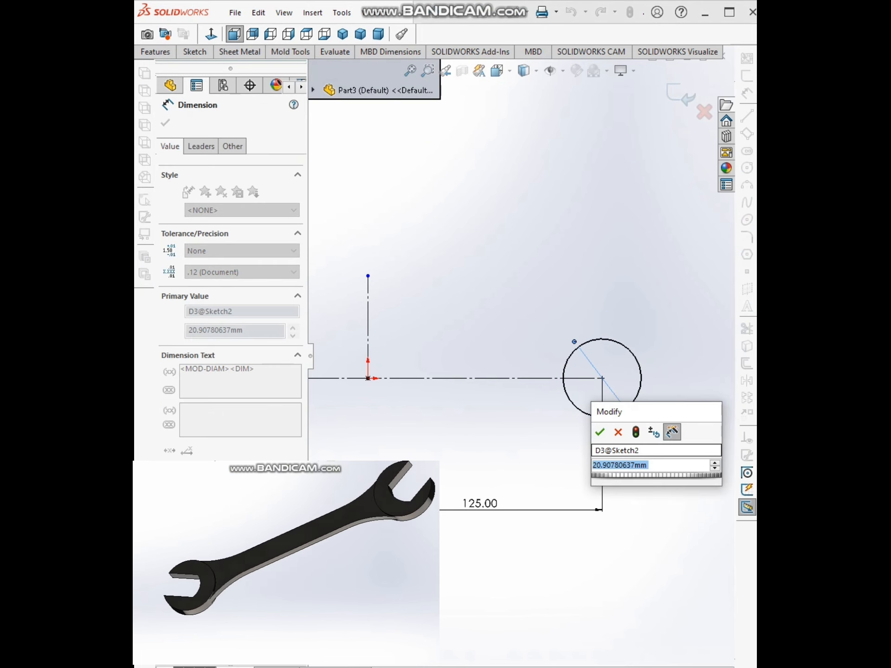
text(29)
key(Return)
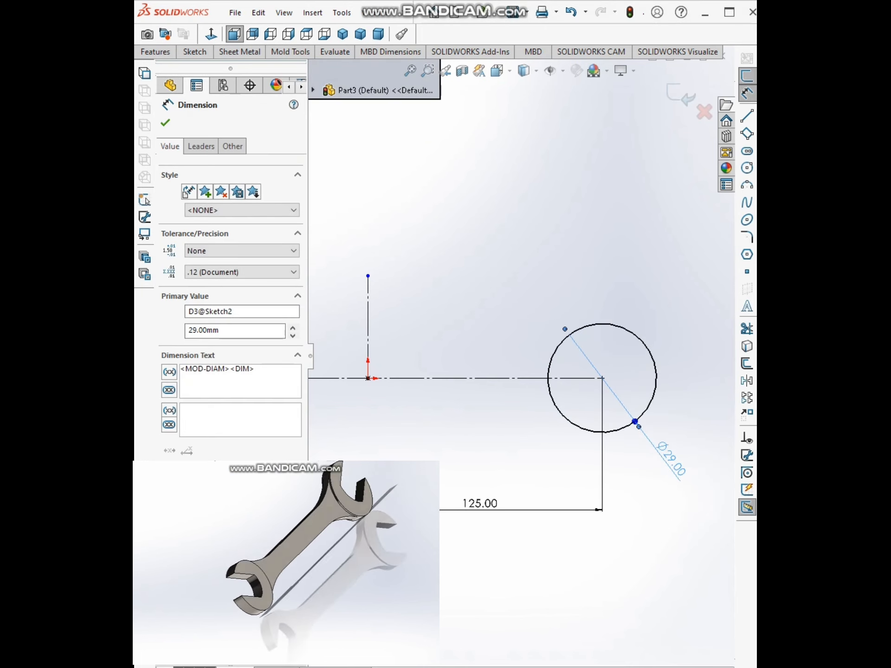
- Sketch a tilted 3-point corner rectangle about 12.4 mm wide, starting inside the 29 mm circle and extending beyond its upper right edge
scroll(577, 366, down, 2)
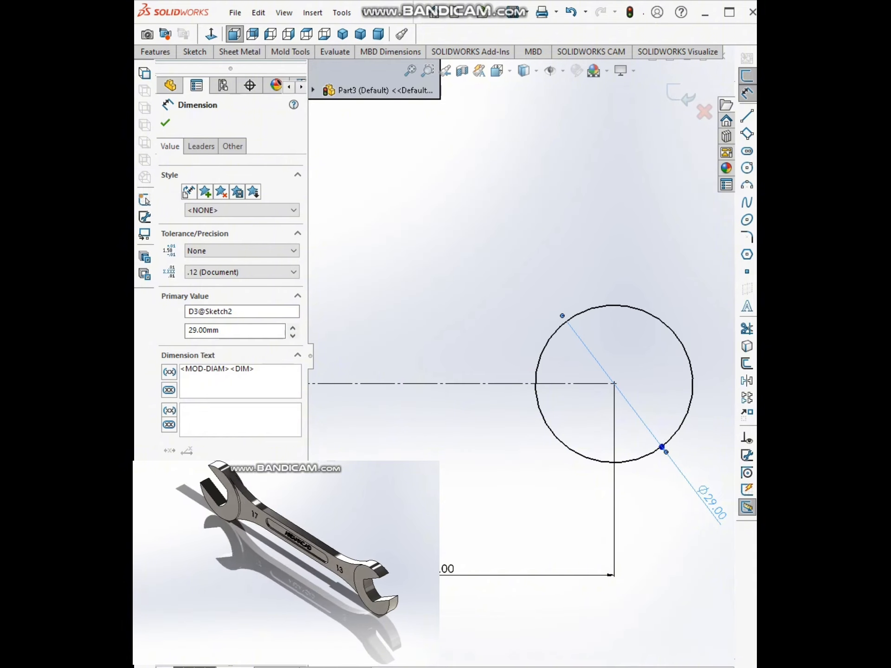
scroll(578, 366, up, 1)
click(747, 134)
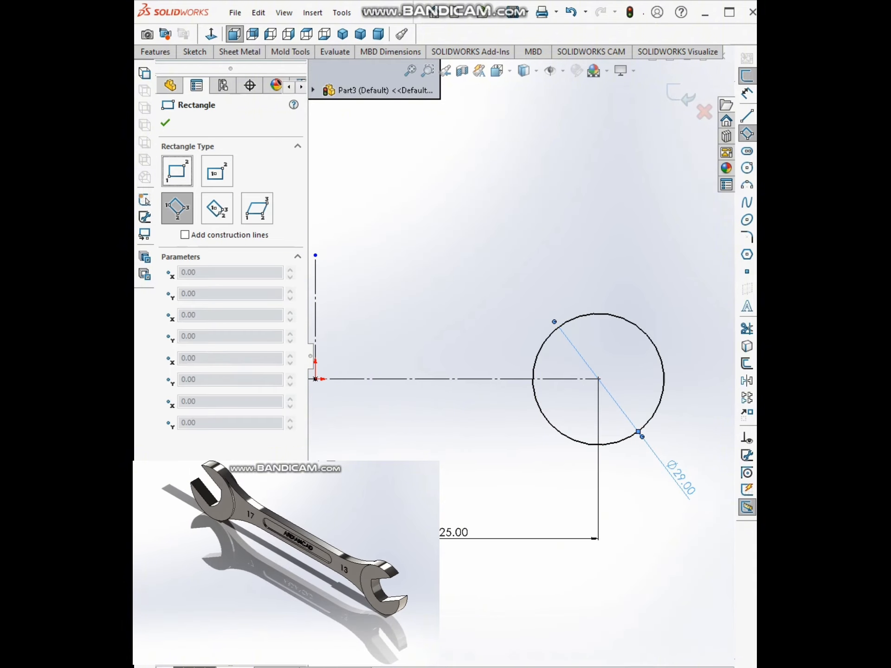
click(603, 407)
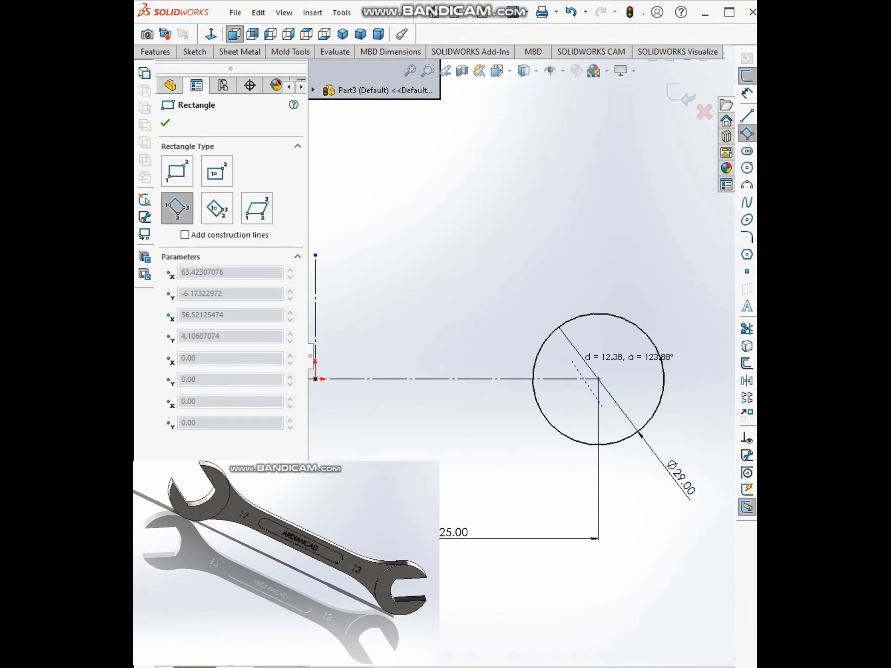
click(573, 361)
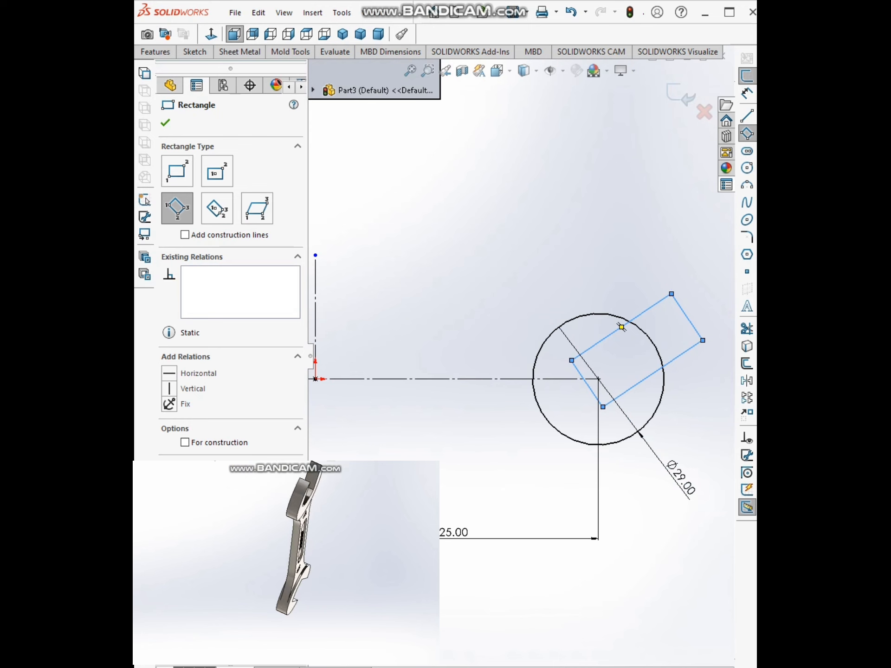
key(Escape)
- Dimension the outer short side of the right-hand rectangle as 13 mm
click(687, 317)
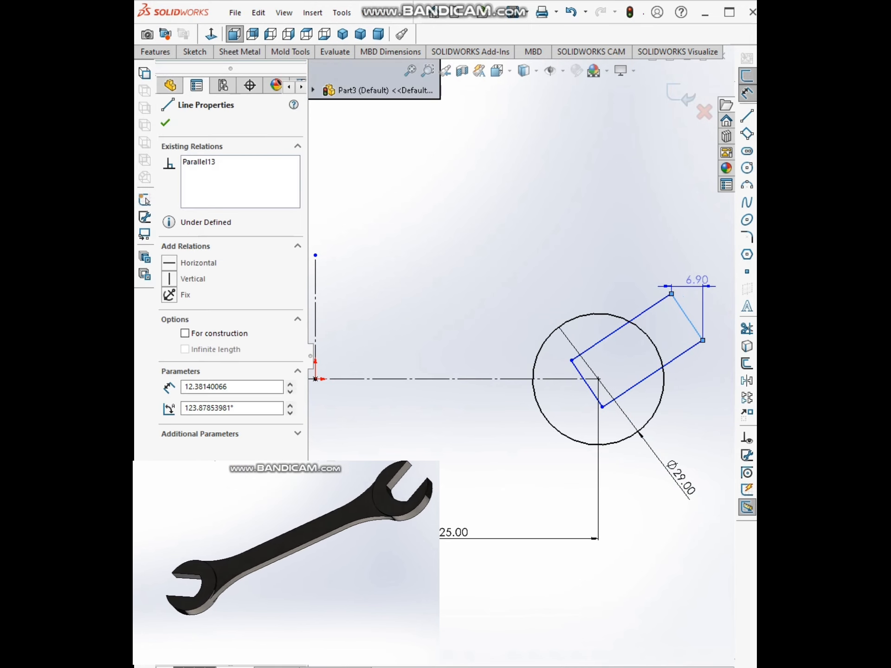
click(713, 288)
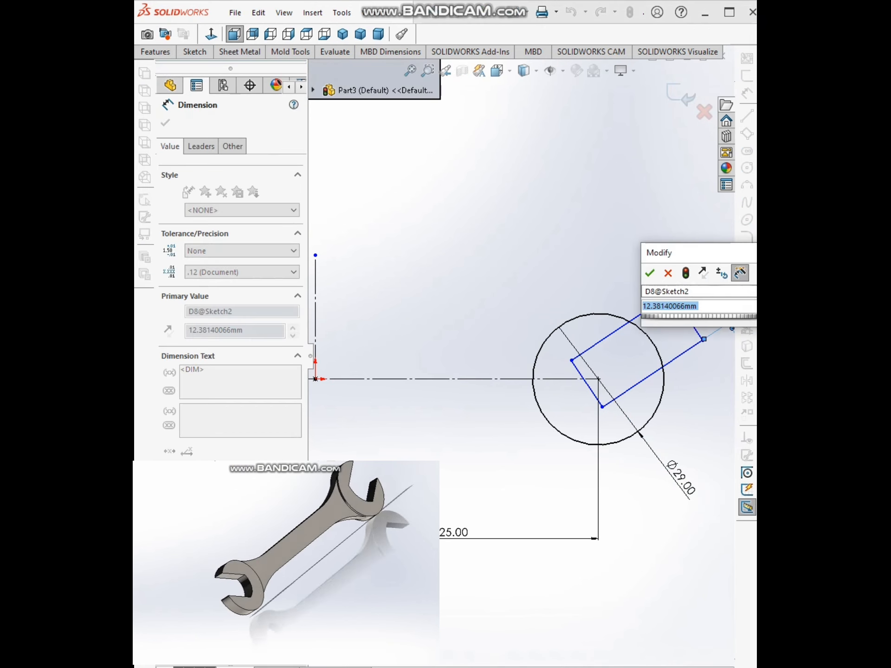
text(13)
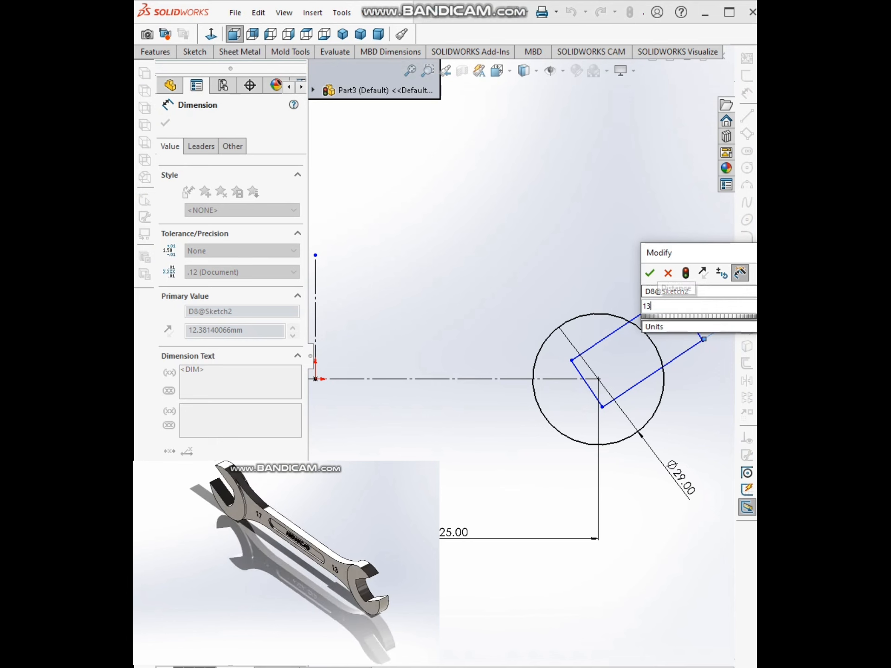
key(Return)
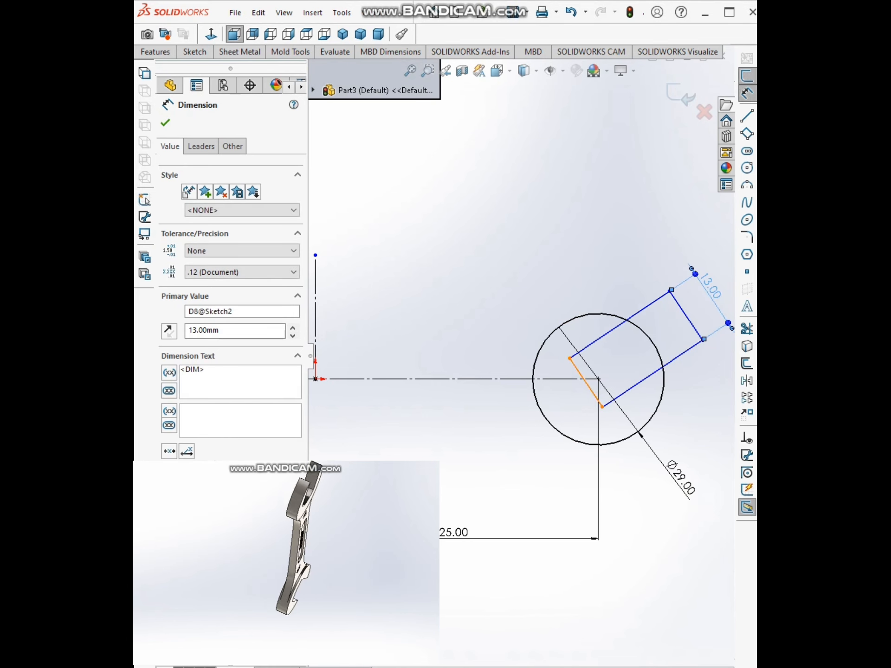
- Dimension the horizontal distance between the midpoint of the right-hand rectangle's inner short side and the circle's centre as 2.95 mm
scroll(595, 391, down, 2)
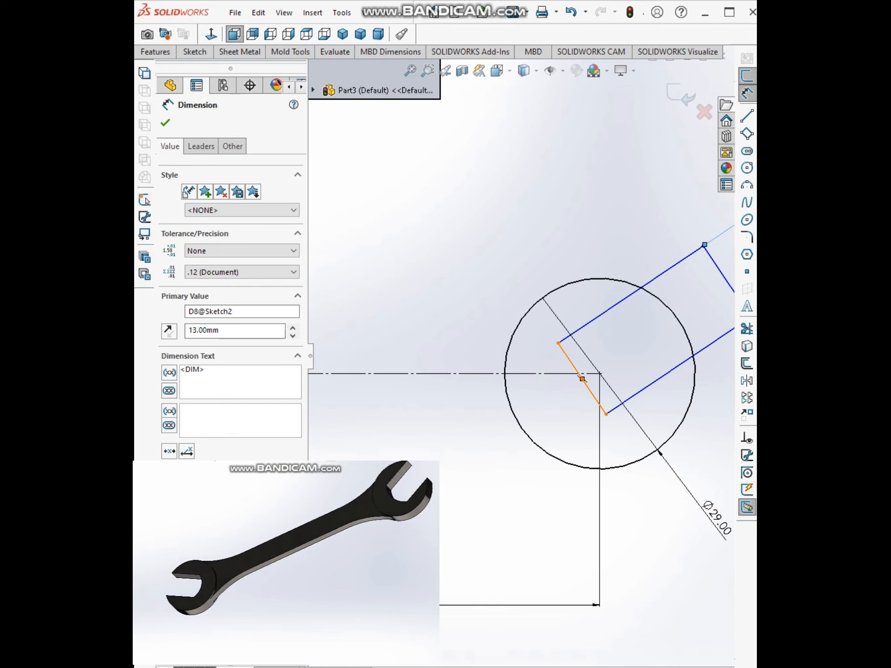
click(583, 380)
click(600, 373)
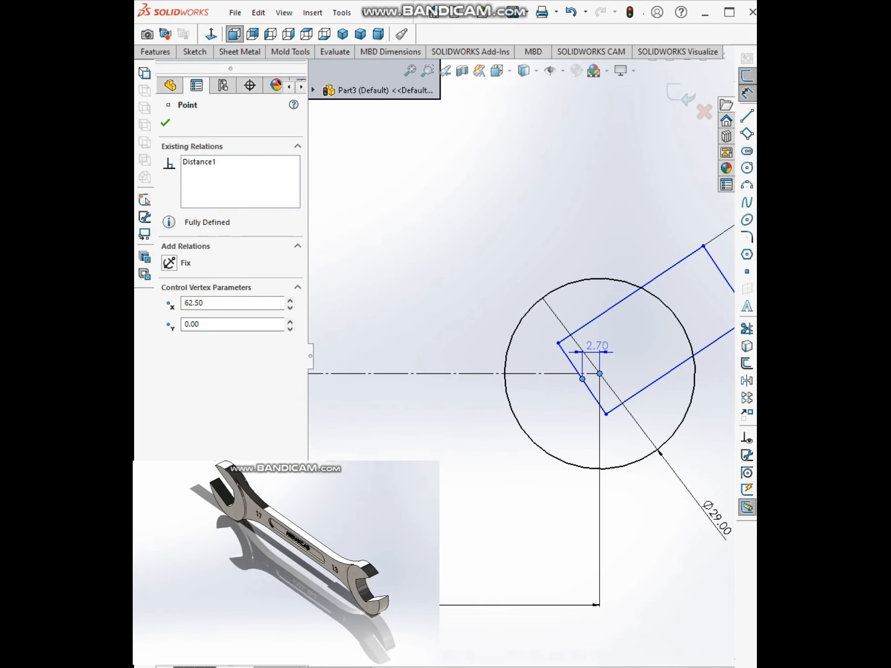
click(597, 347)
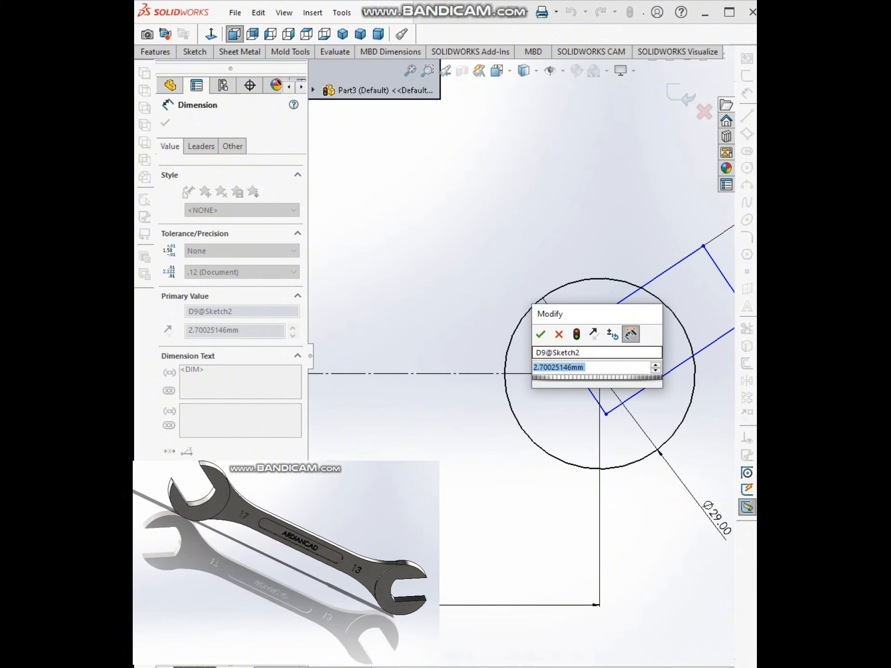
text(2.9)
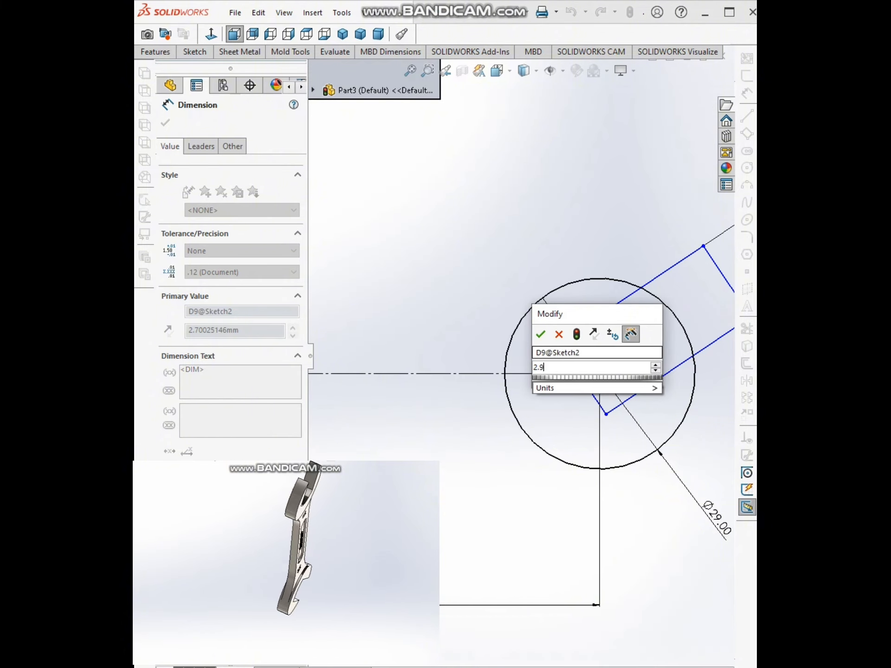
key(Return)
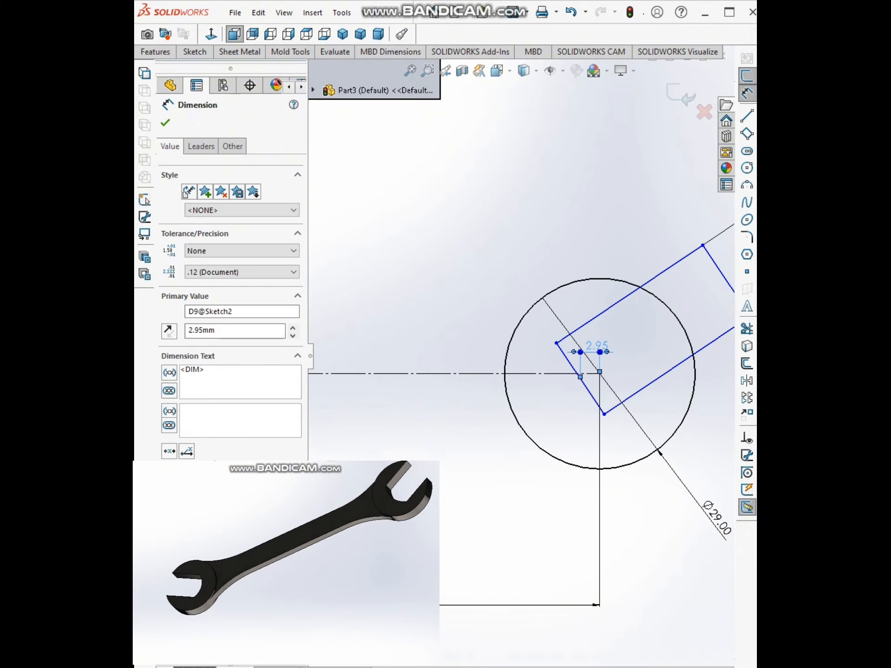
- Dimension the vertical distance between the horizontal centerline and the midpoint of the right-hand rectangle's inner short side as 1.92 mm
scroll(583, 374, down, 5)
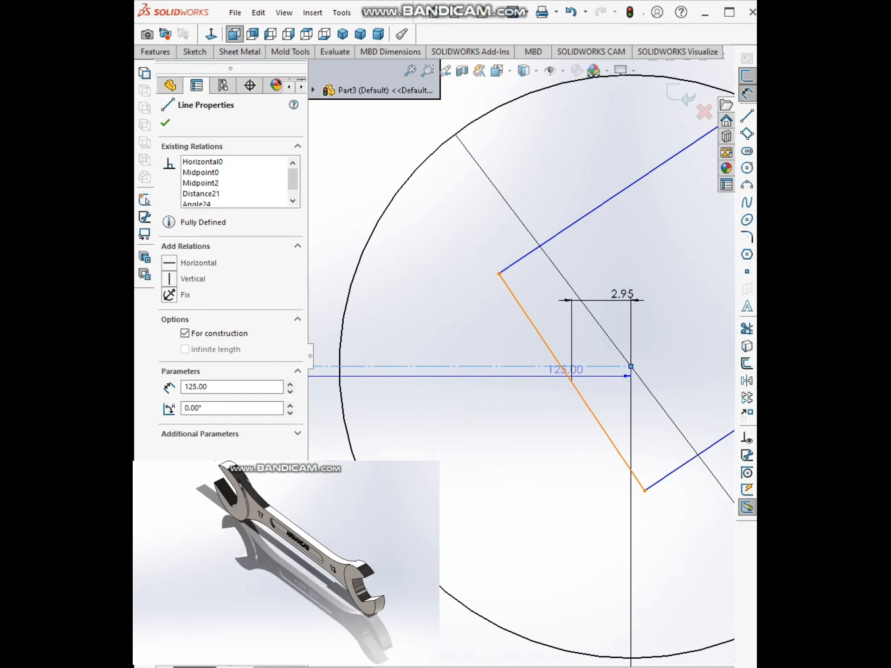
mouse_move(572, 376)
mouse_down()
mouse_move(571, 392)
mouse_move(572, 381)
mouse_up()
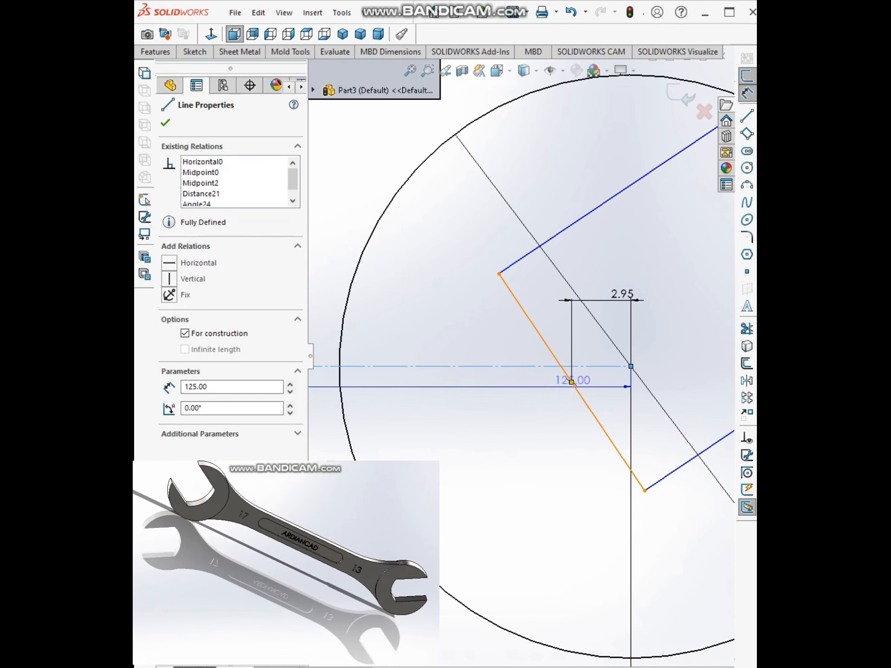
click(571, 382)
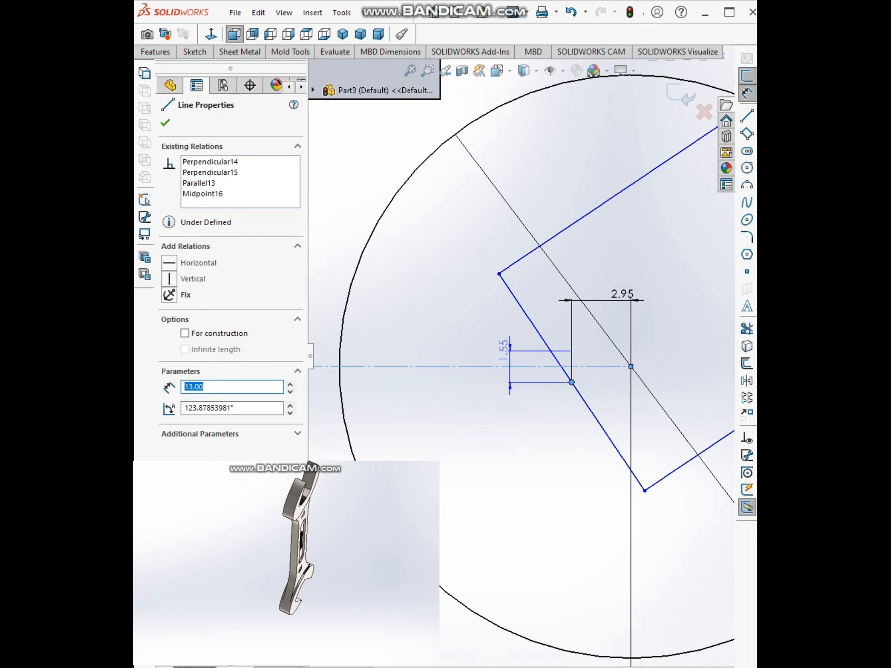
click(482, 374)
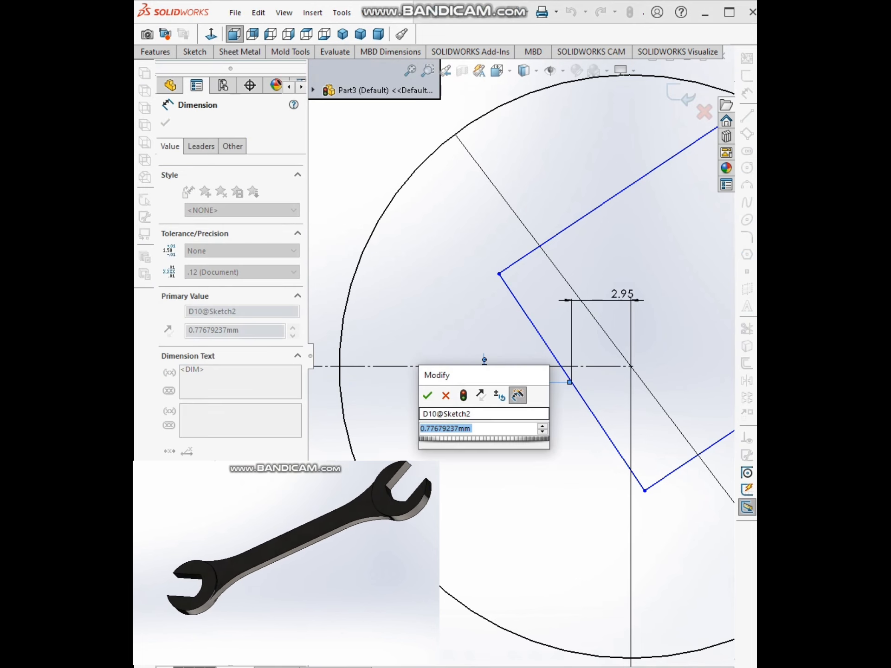
scroll(518, 357, up, 3)
scroll(520, 355, up, 2)
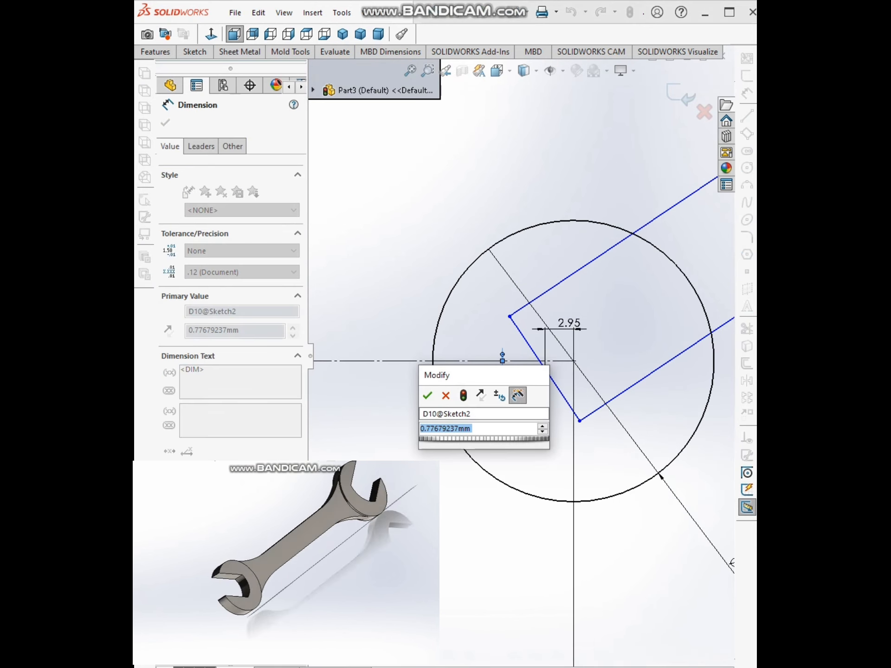
text(1.92)
key(Return)
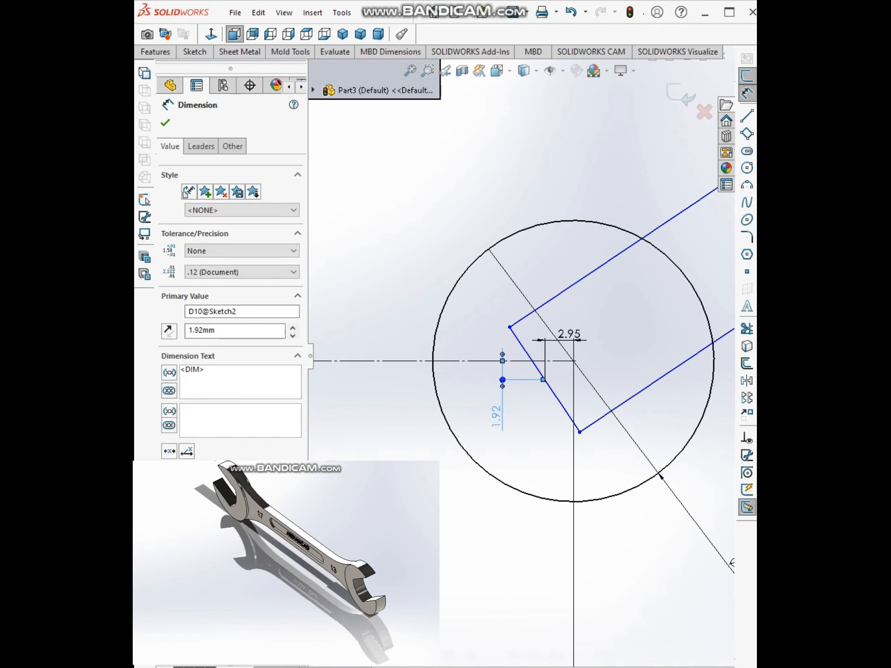
- Sketch a 3-point arc of about 6.57 mm radius between the right-hand rectangle's inner corners, bulging away from the rectangle
scroll(520, 355, up, 3)
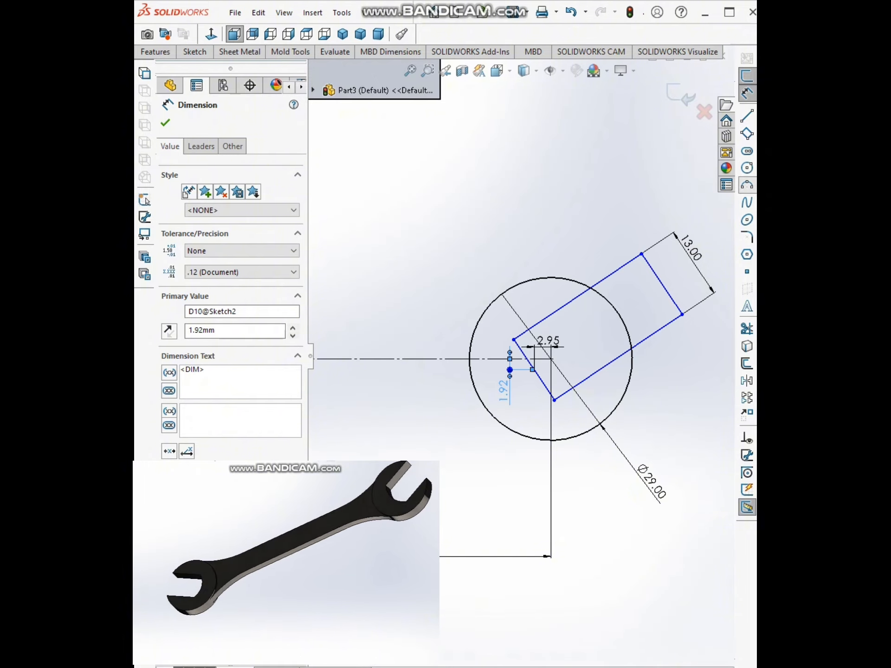
click(747, 186)
scroll(507, 336, down, 2)
click(577, 428)
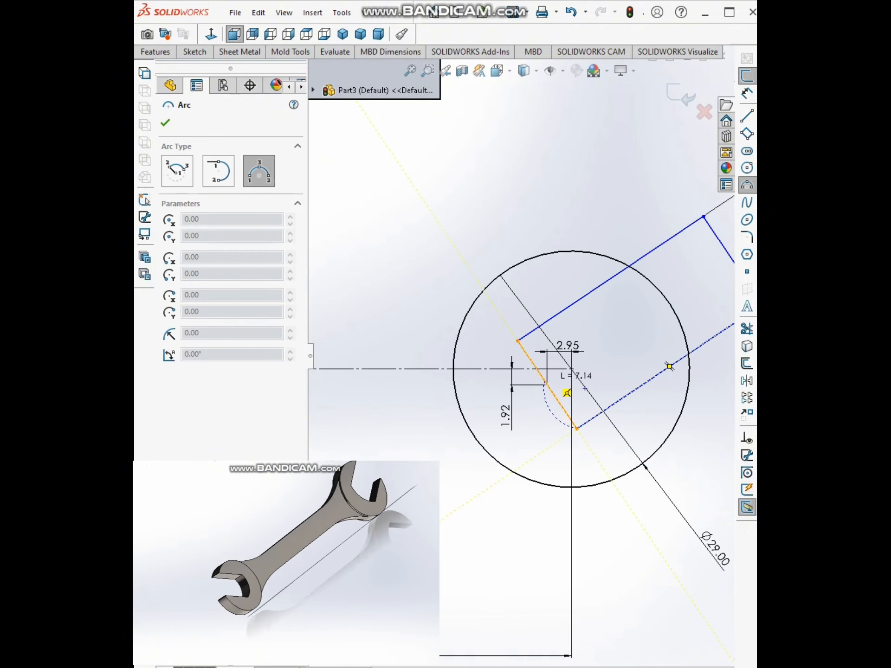
click(518, 341)
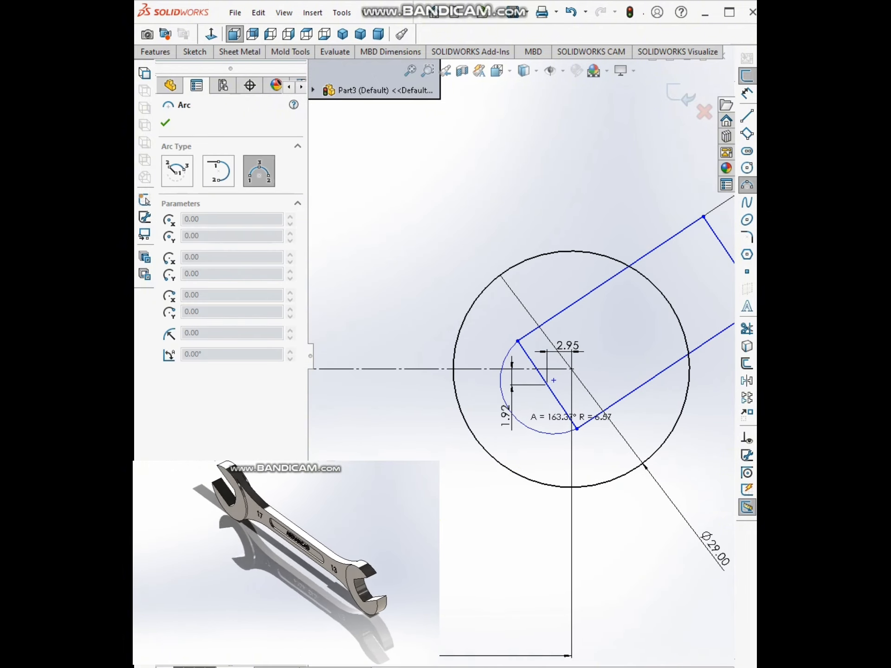
click(509, 410)
- Dimension the radius of the arc at the right-hand rectangle's inner end as 13 mm
click(747, 93)
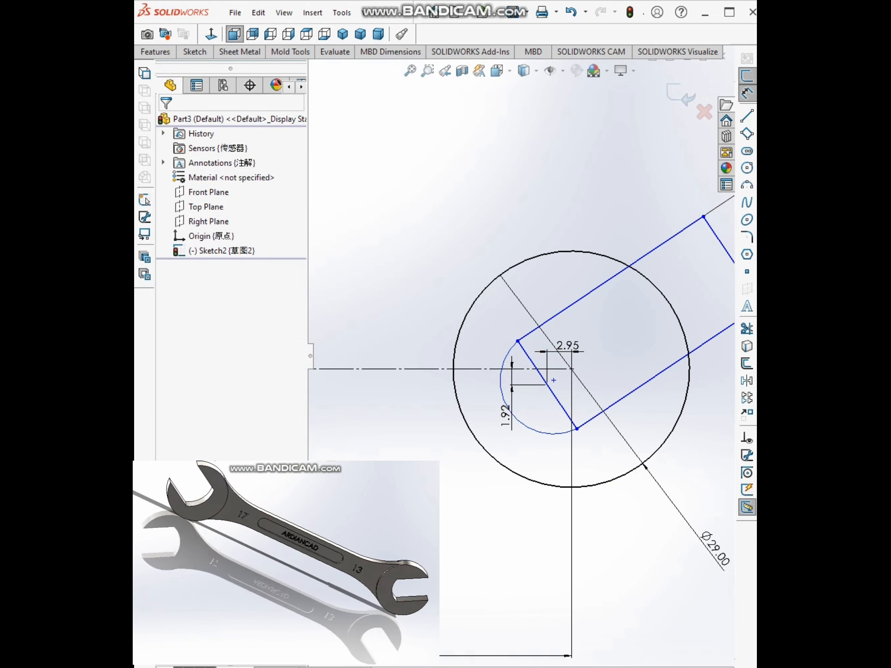
click(524, 425)
click(489, 523)
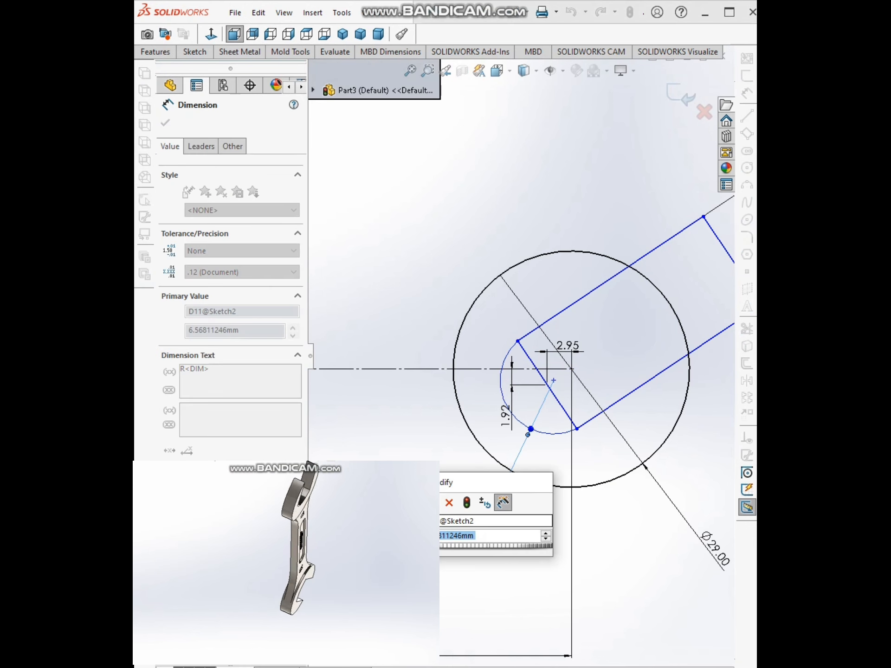
text(13)
key(Return)
- Set the radius dimension of the right-hand jaw's arc to 9 mm
scroll(523, 355, up, 3)
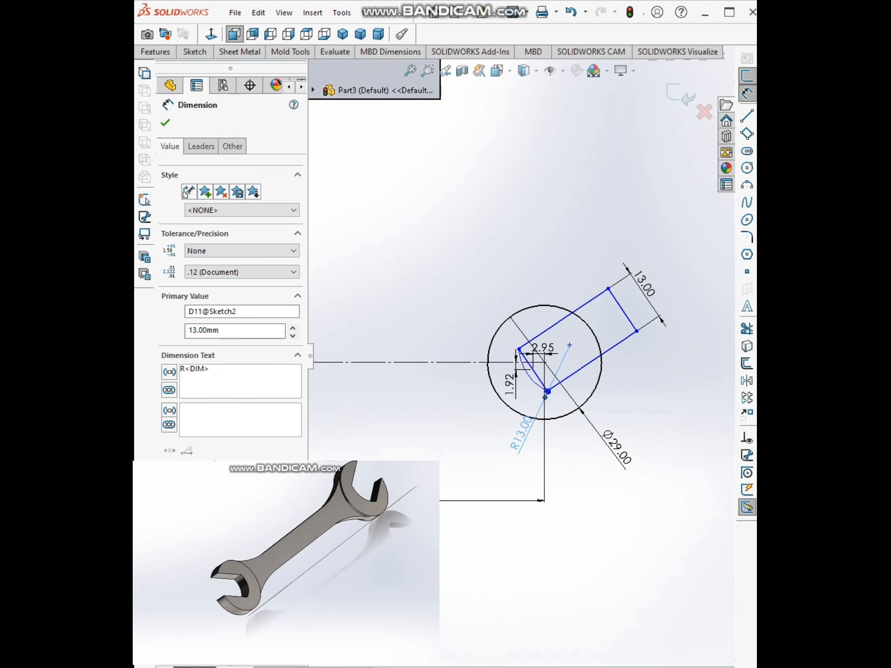
scroll(514, 385, up, 1)
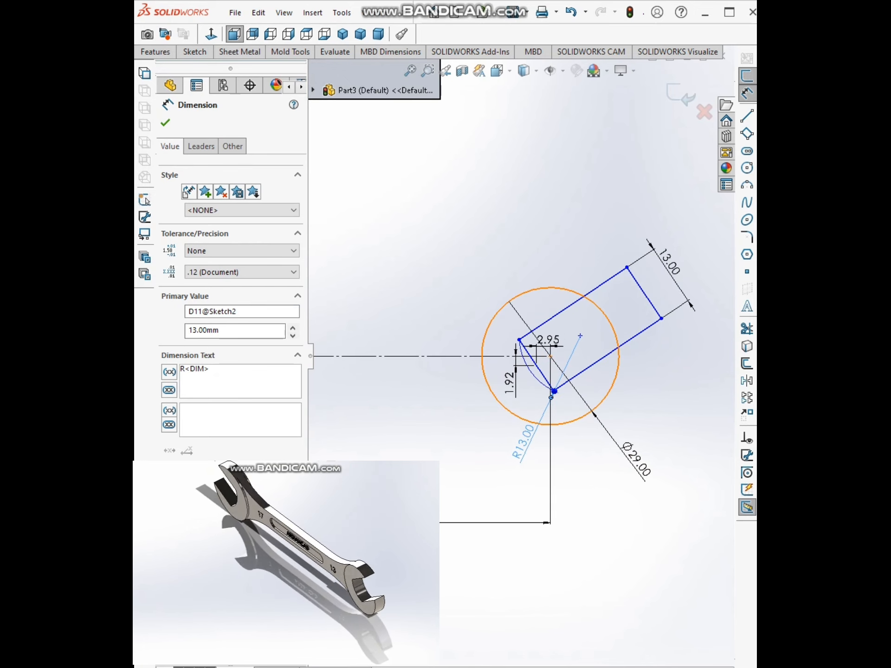
double_click(520, 434)
text(9)
key(Return)
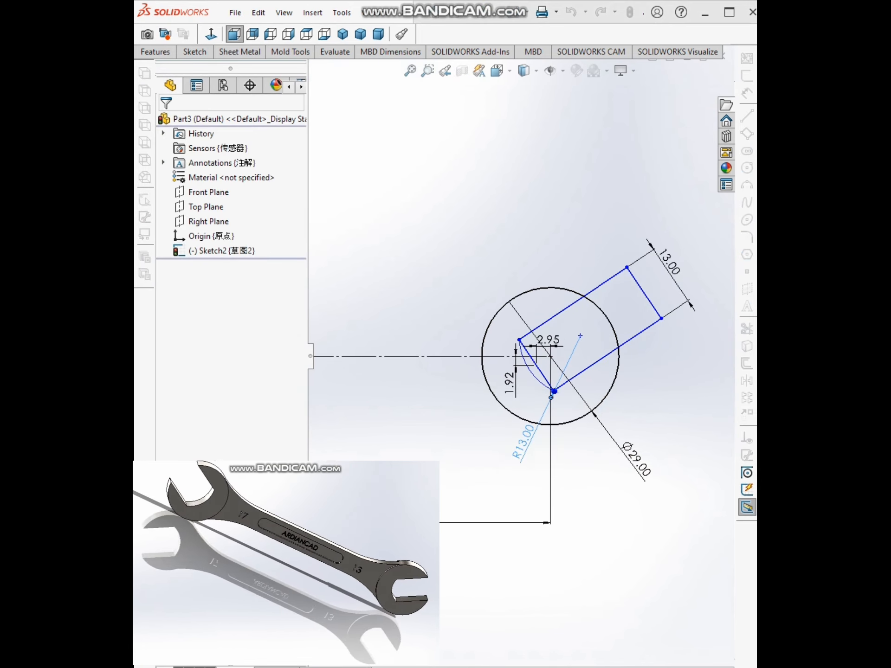
scroll(495, 413, up, 2)
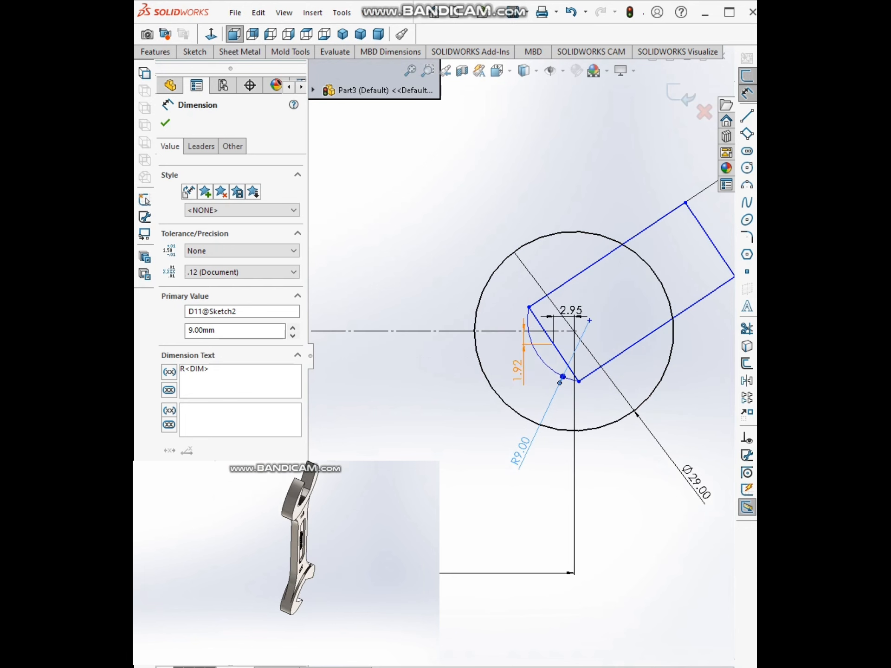
key(Escape)
- Dimension the angle between the right-hand rectangle's lower long side and the horizontal centerline as 30°
scroll(519, 359, down, 1)
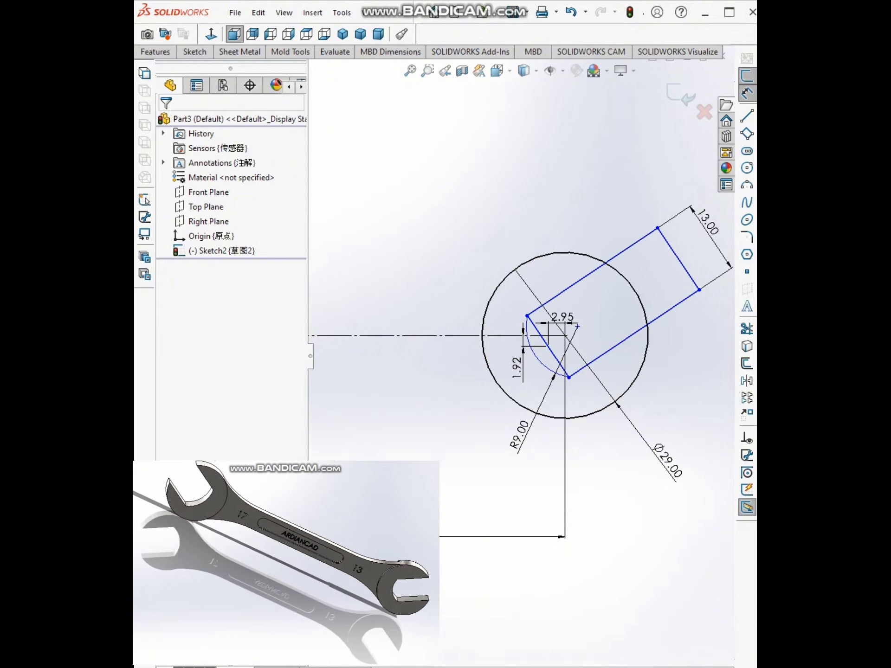
click(617, 345)
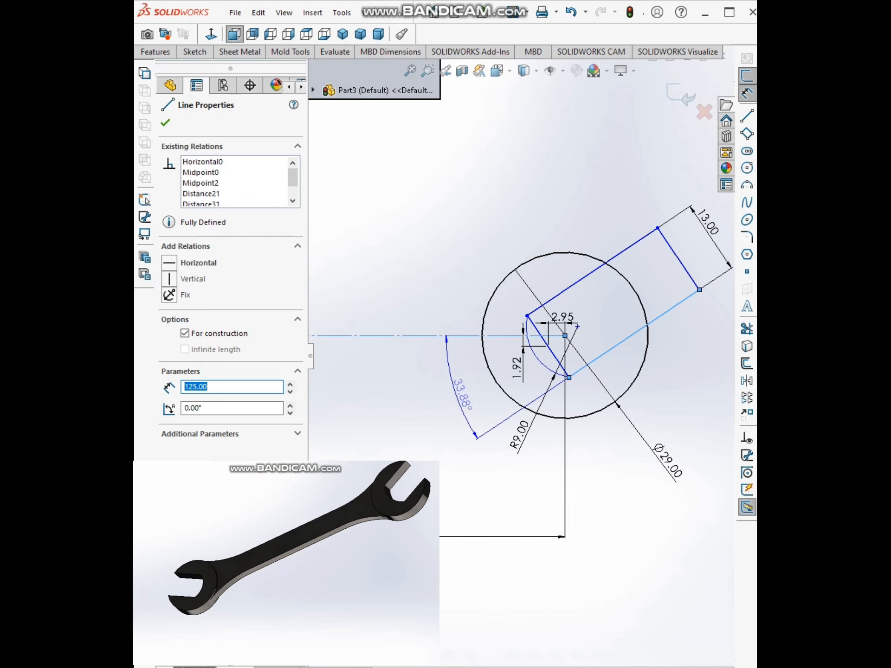
double_click(461, 392)
text(3)
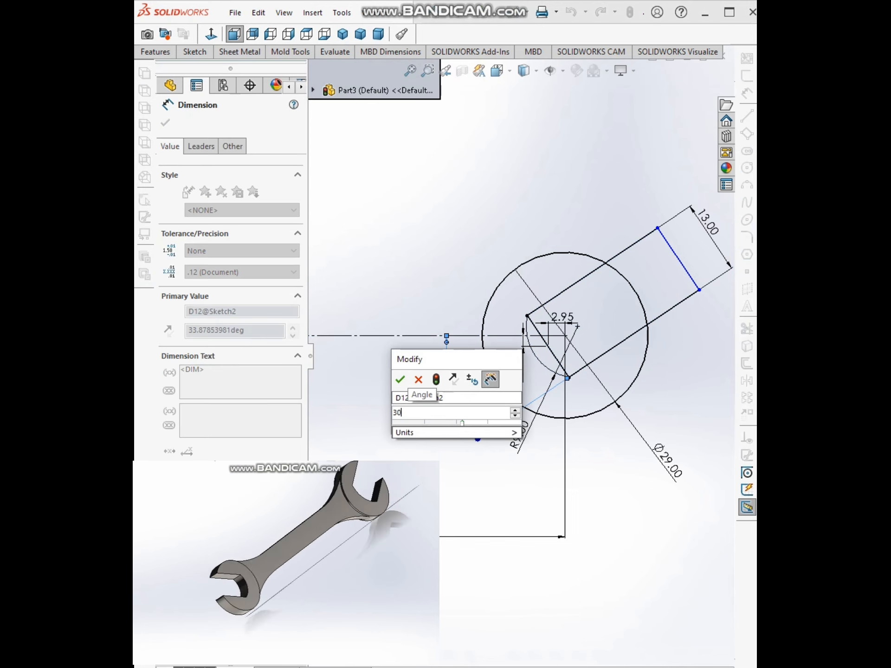
text(0)
key(Return)
- Power trim the right-hand rectangle's parts outside the 29 mm circle and the circle segment across the jaw opening
scroll(514, 351, up, 3)
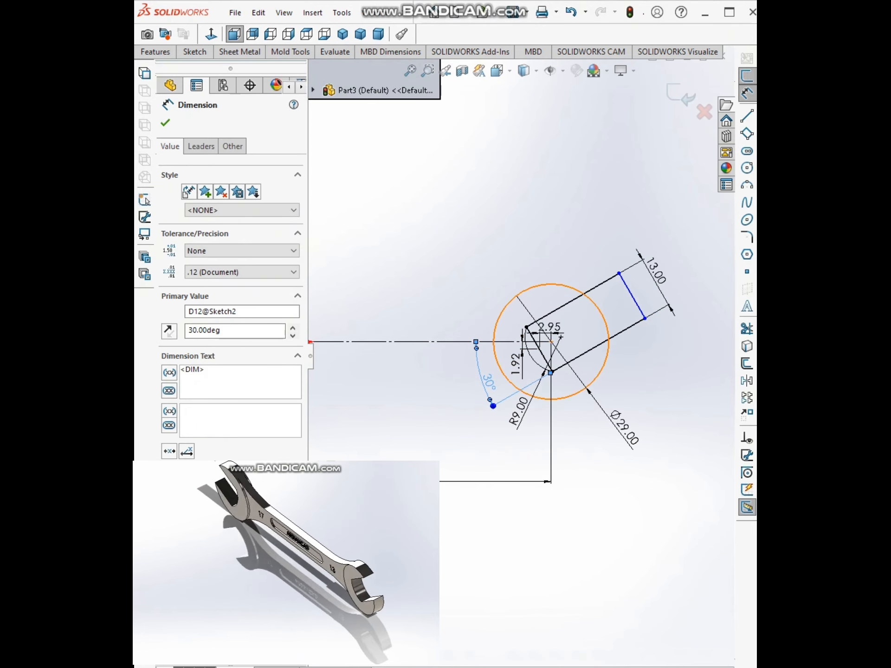
scroll(519, 358, up, 3)
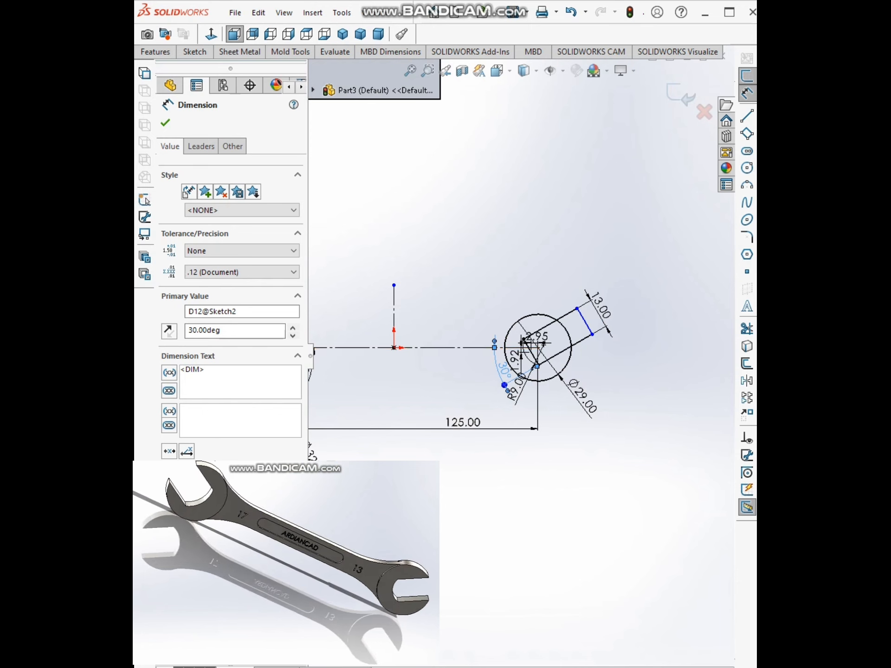
scroll(483, 342, down, 4)
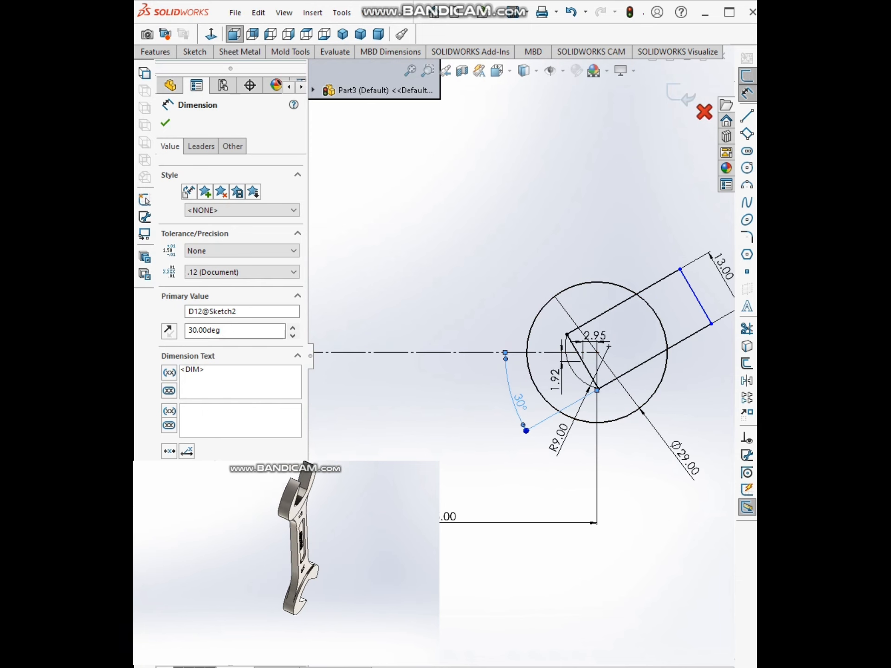
click(747, 329)
scroll(685, 335, down, 3)
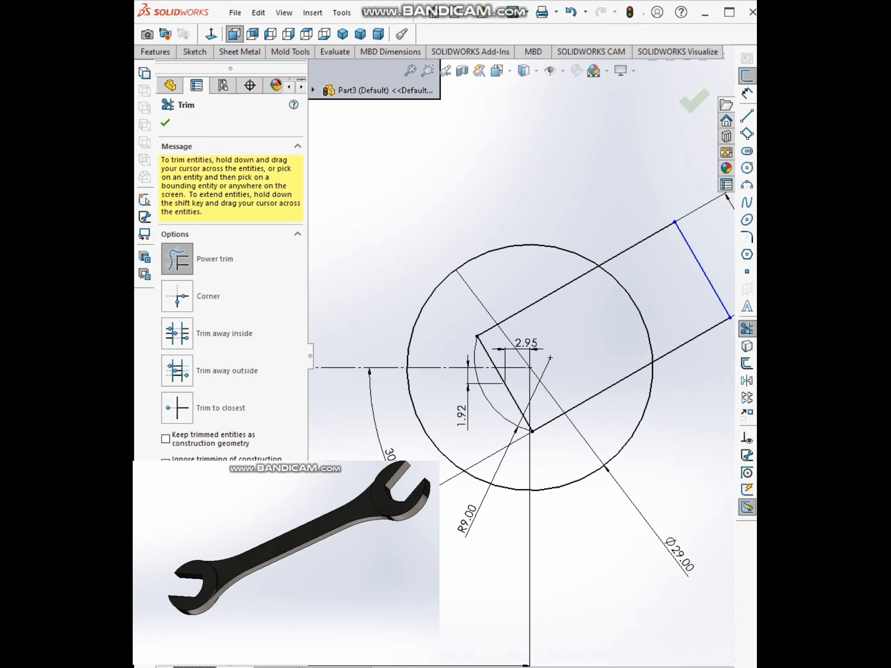
scroll(521, 360, up, 2)
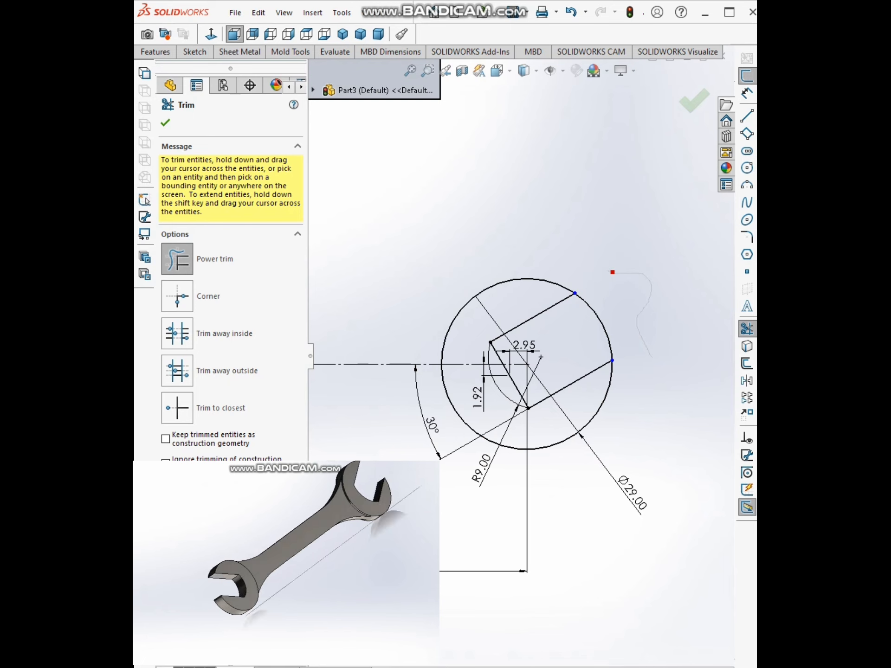
scroll(481, 407, down, 2)
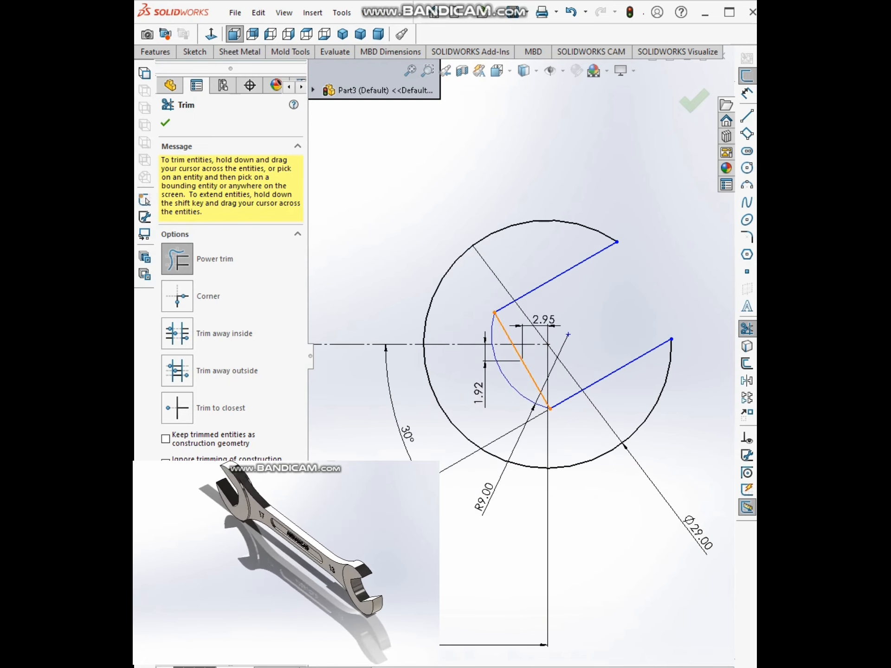
key(Escape)
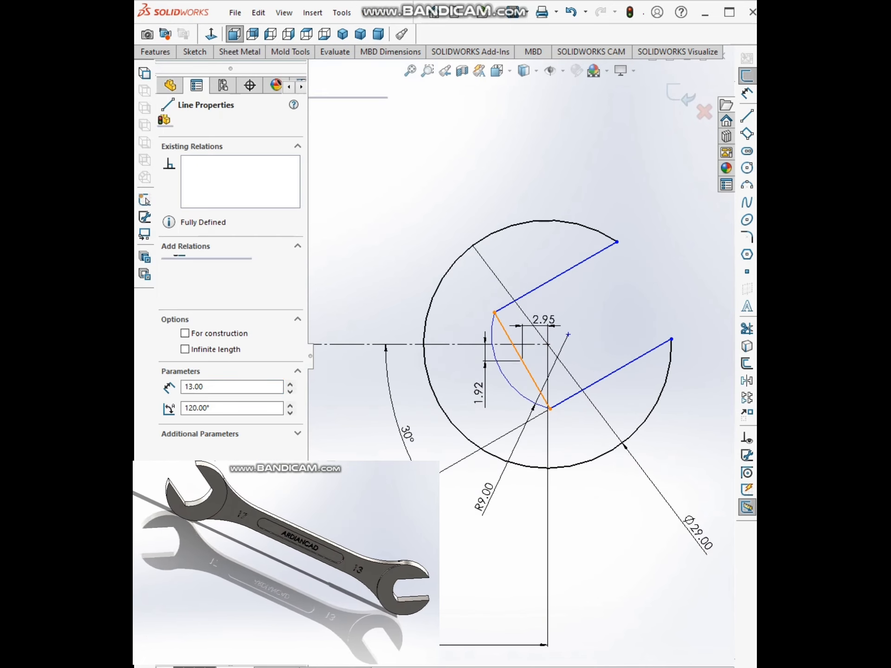
- Convert the straight inner sides of the 13 mm and 17 mm jaw openings to construction geometry, keeping the arcs as the profile
key(Delete)
scroll(520, 356, up, 10)
scroll(418, 357, down, 10)
click(429, 324)
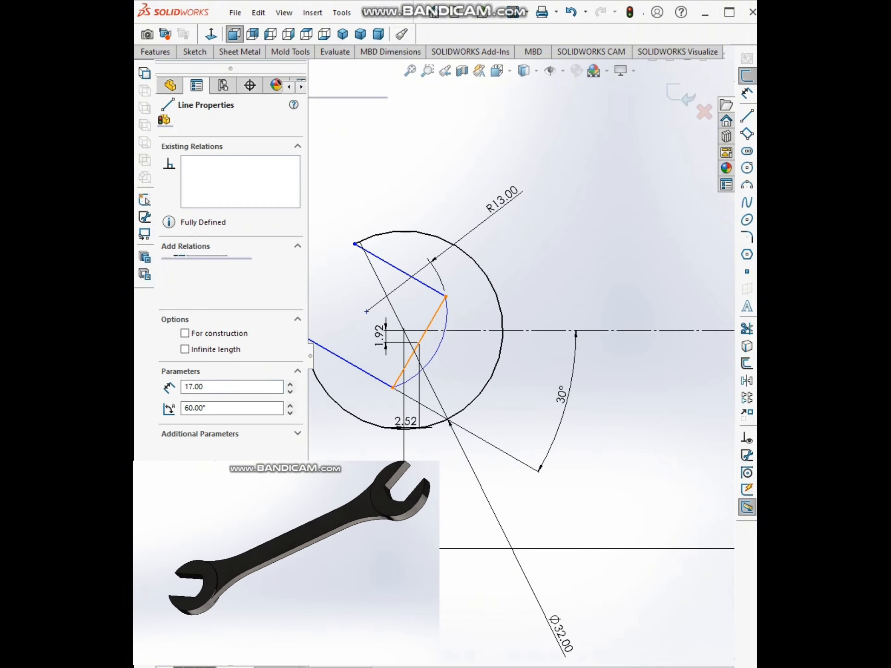
key(Delete)
- Extrude both jaw head profiles with a Mid Plane boss to a total depth of 6 mm
scroll(519, 357, up, 10)
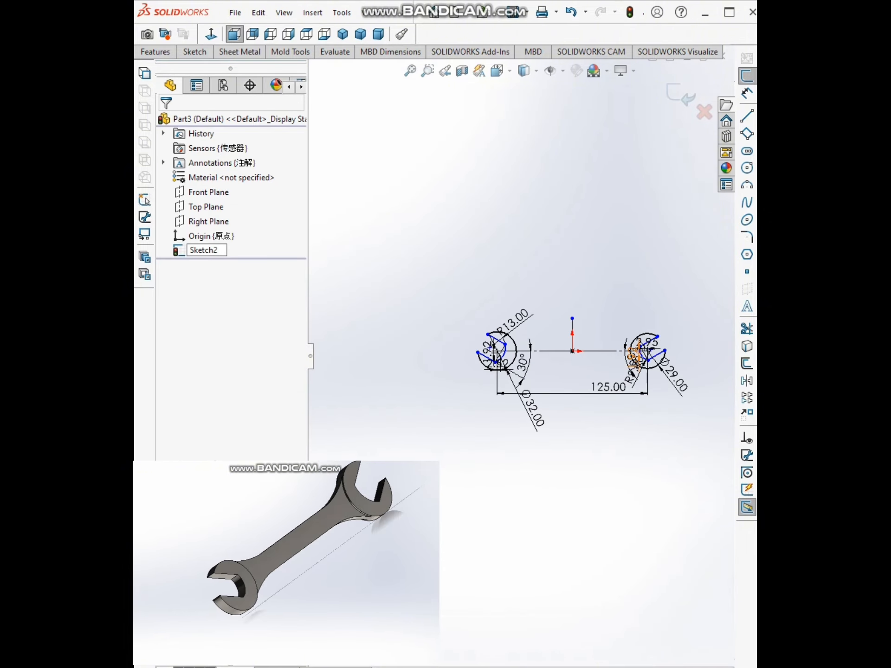
scroll(640, 355, down, 3)
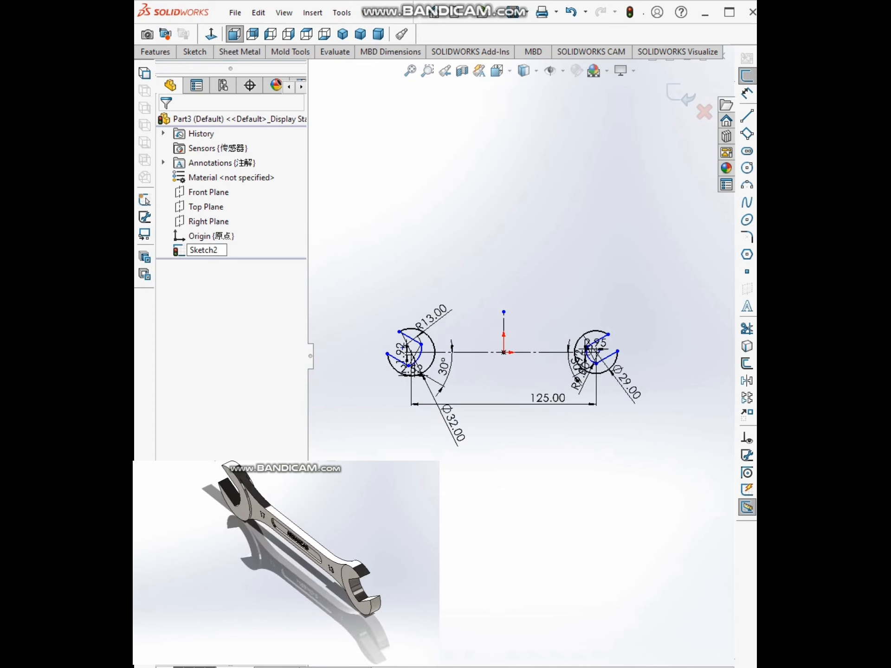
scroll(505, 351, down, 3)
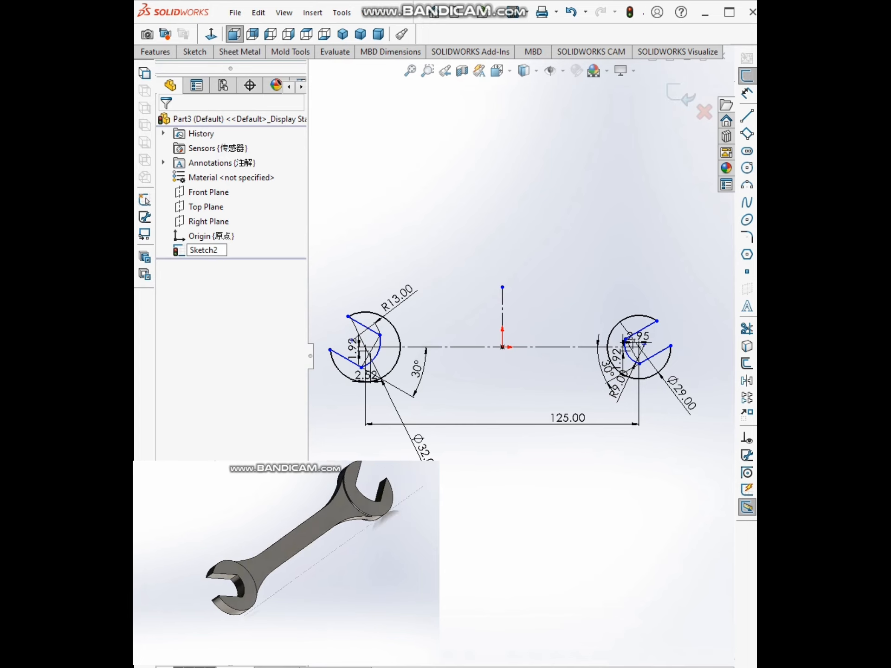
click(155, 52)
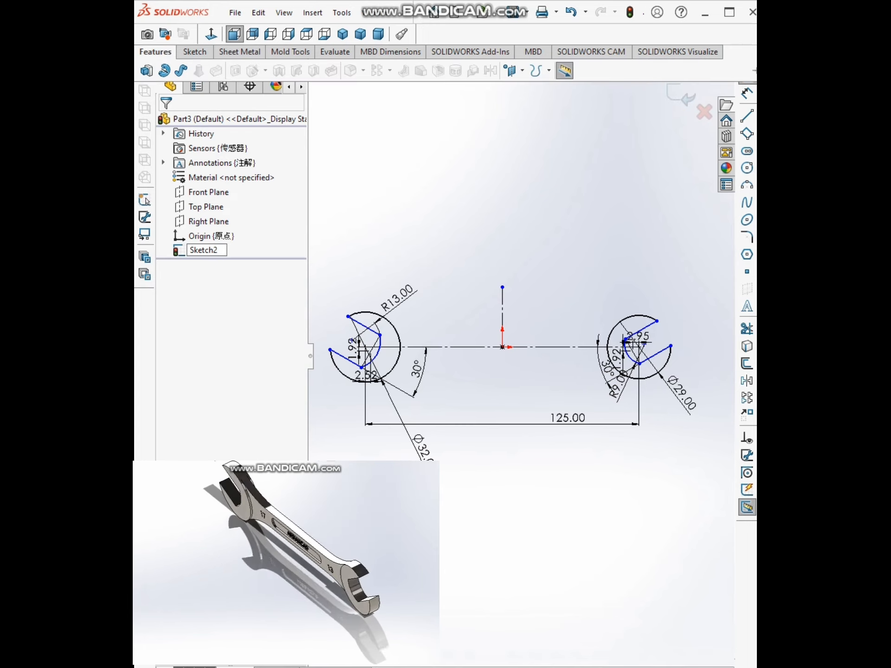
click(145, 71)
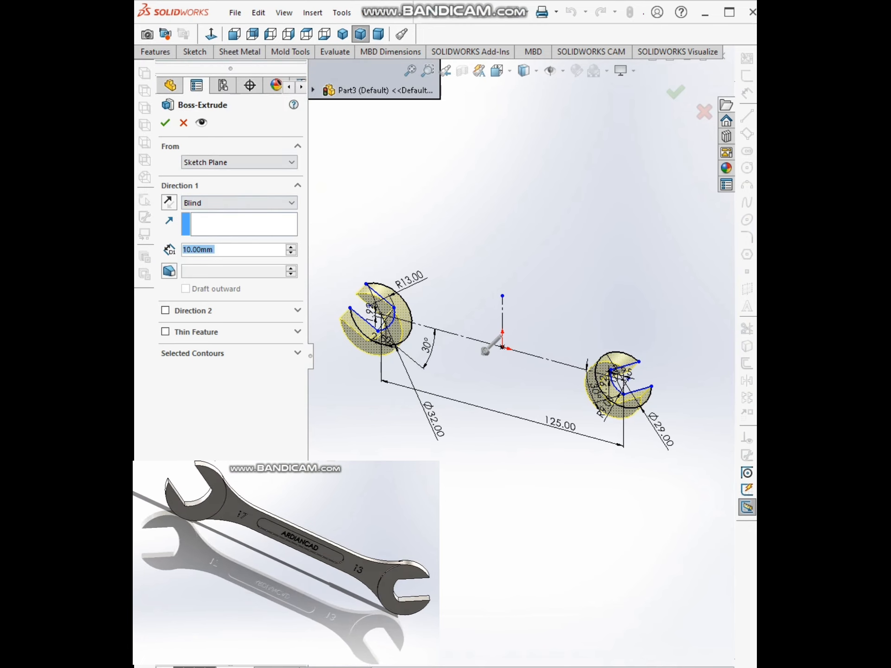
scroll(359, 293, down, 4)
middle_drag(359, 294, 322, 300)
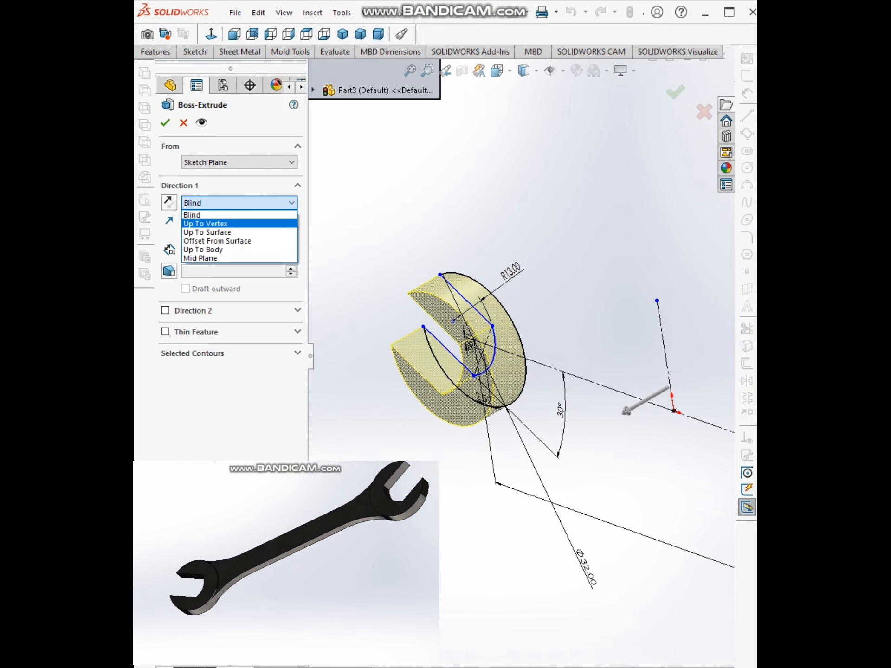
click(199, 258)
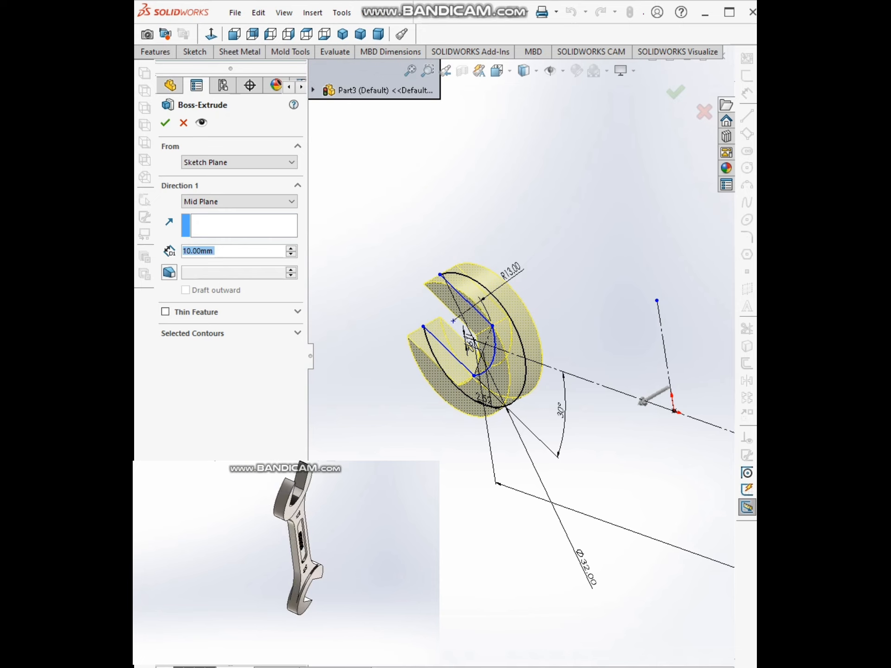
text(6)
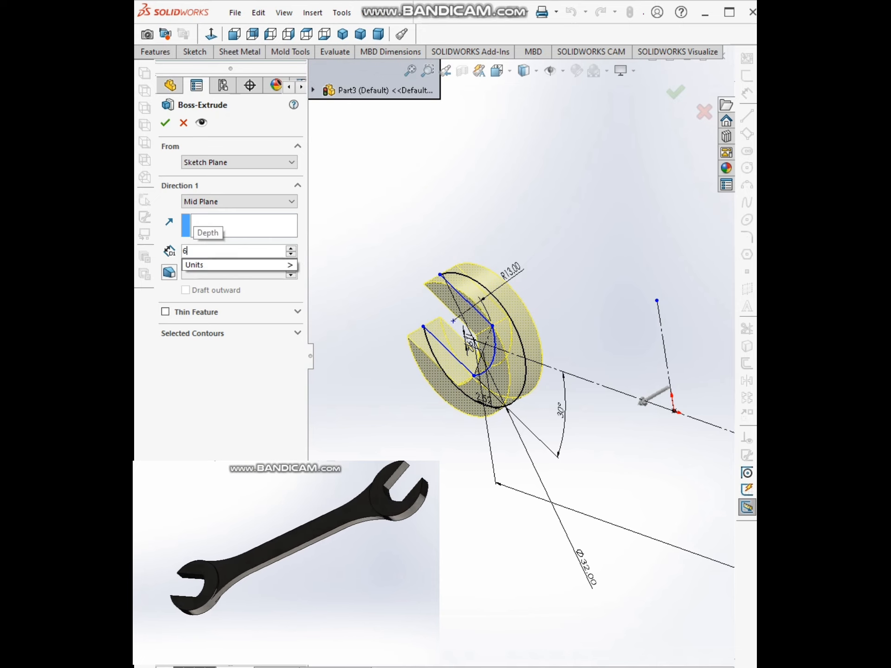
key(Return)
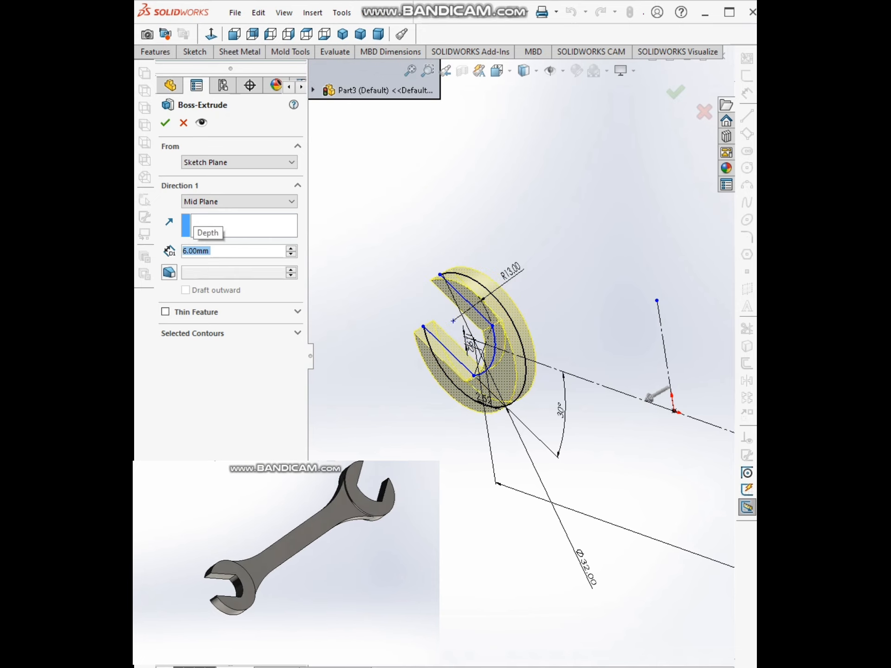
scroll(510, 353, up, 5)
scroll(720, 464, down, 4)
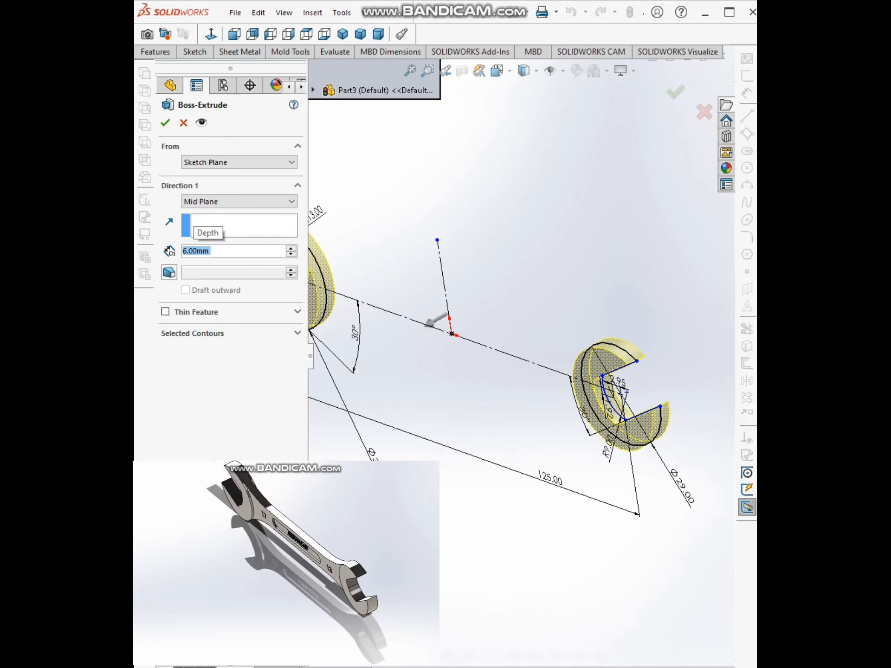
click(165, 123)
key(Escape)
- Sketch a center rectangle about 103 by 11 mm on the Front Plane, centered on the origin and reaching into both jaw heads
scroll(521, 357, up, 3)
middle_drag(492, 352, 555, 329)
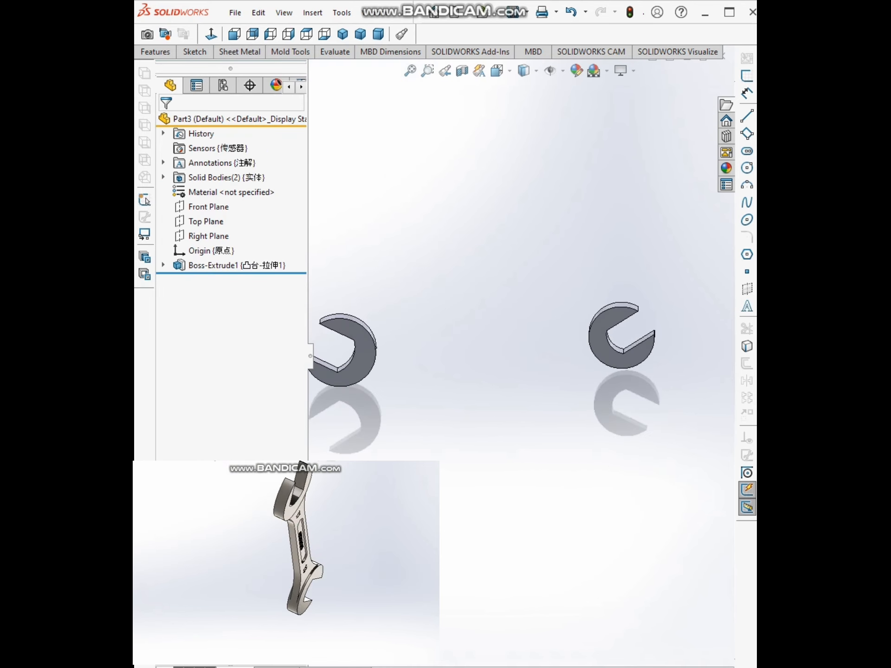
key(space)
key(ctrl+1)
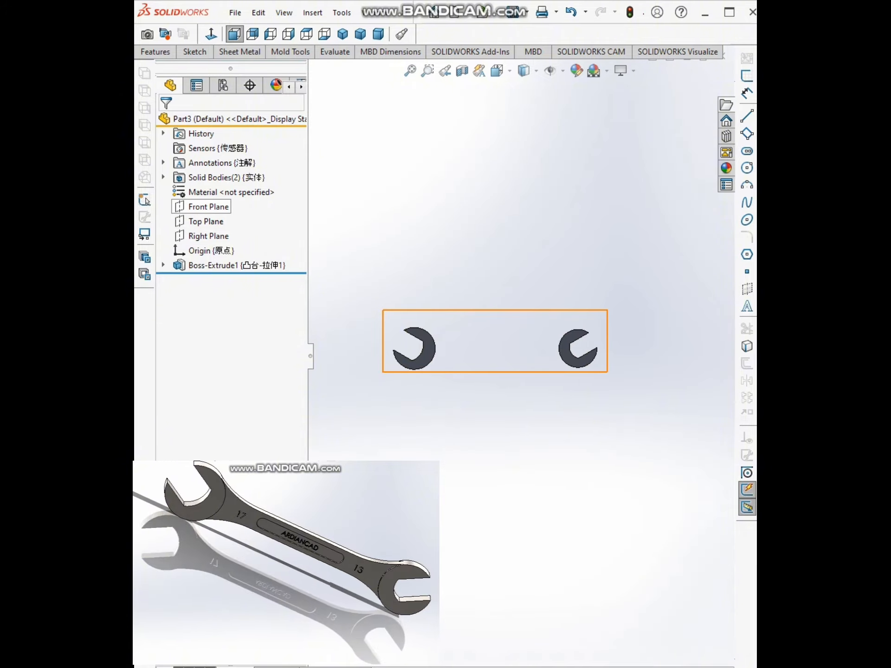
click(208, 206)
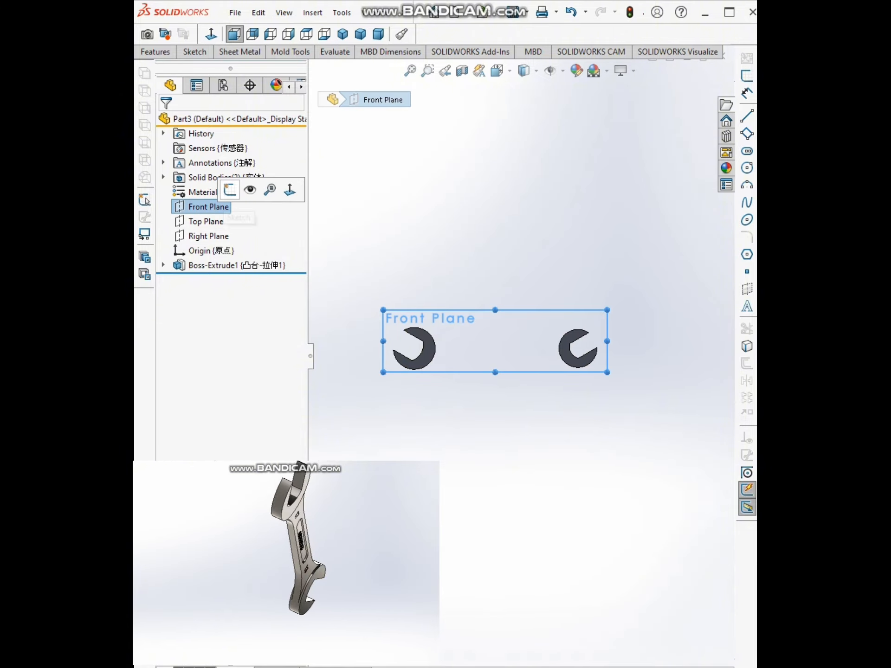
click(229, 190)
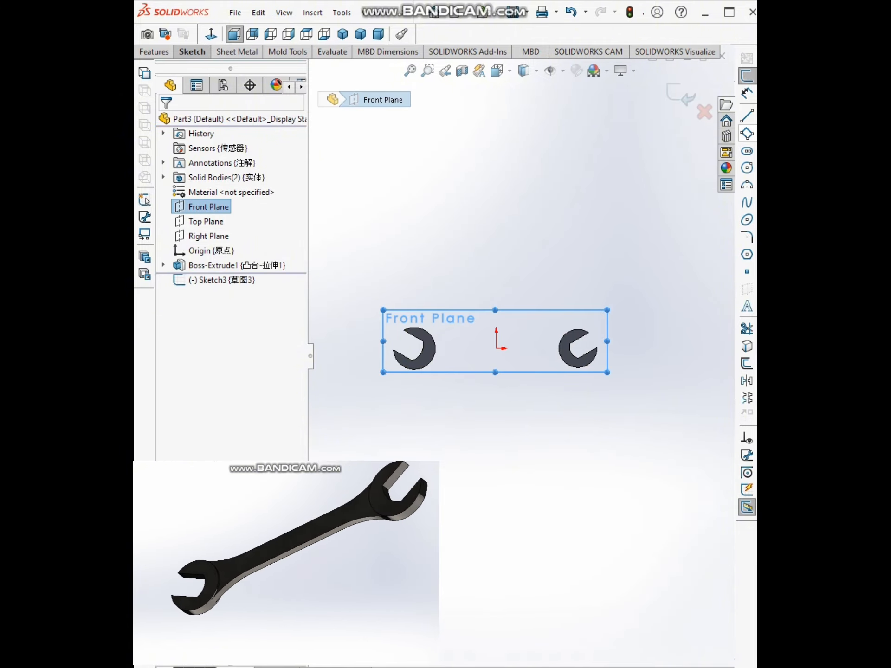
click(747, 134)
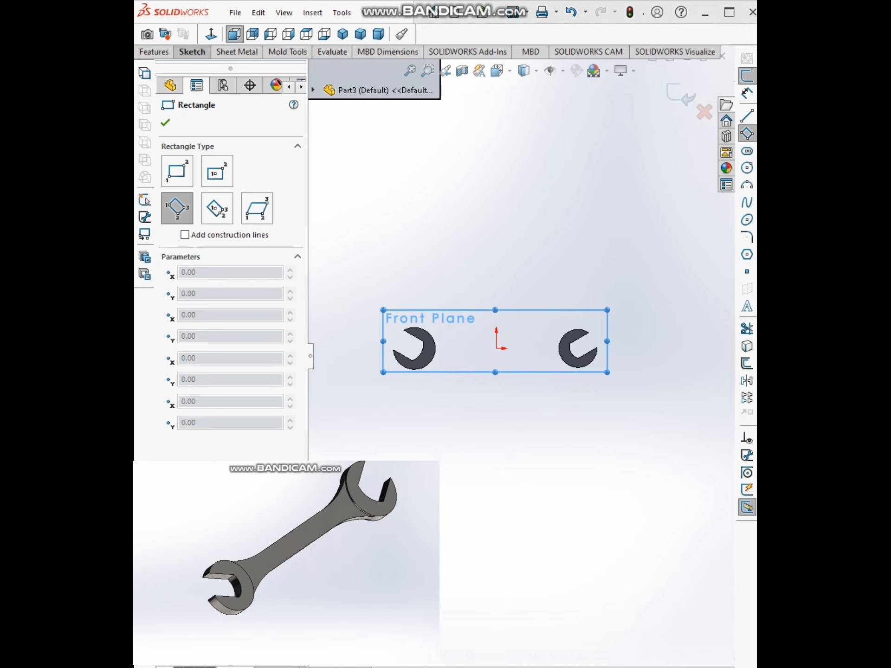
click(755, 134)
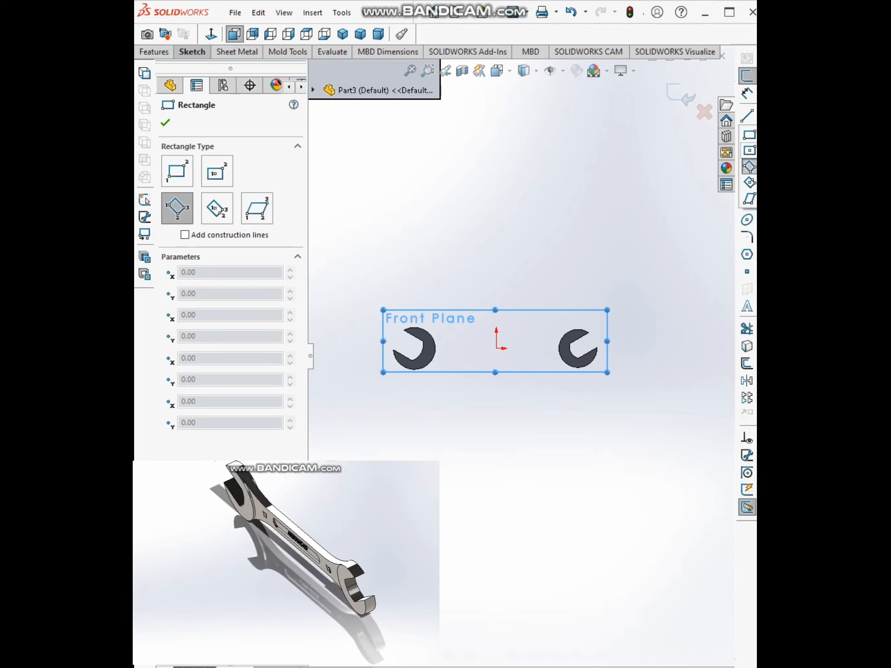
click(749, 150)
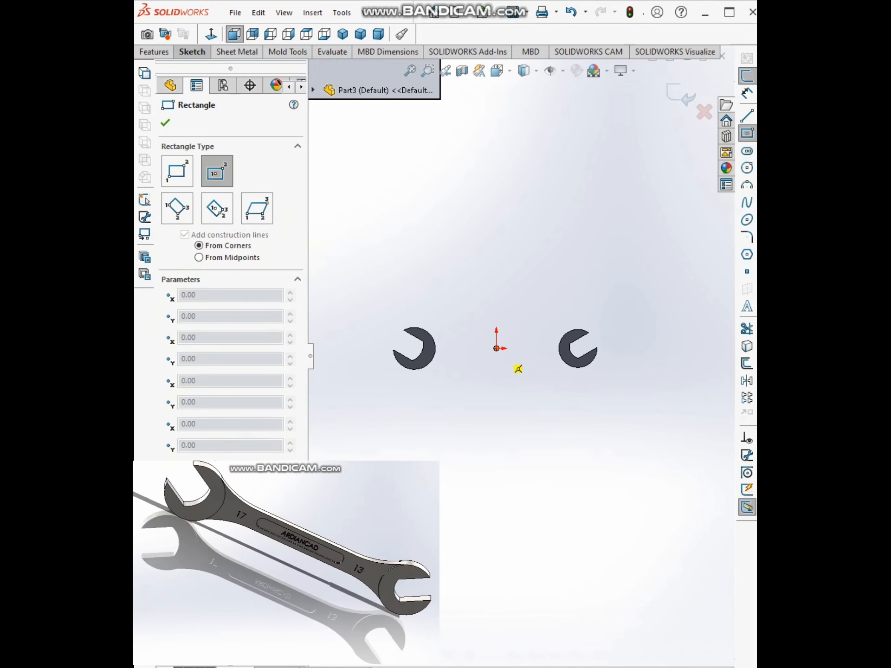
click(496, 348)
scroll(555, 349, down, 3)
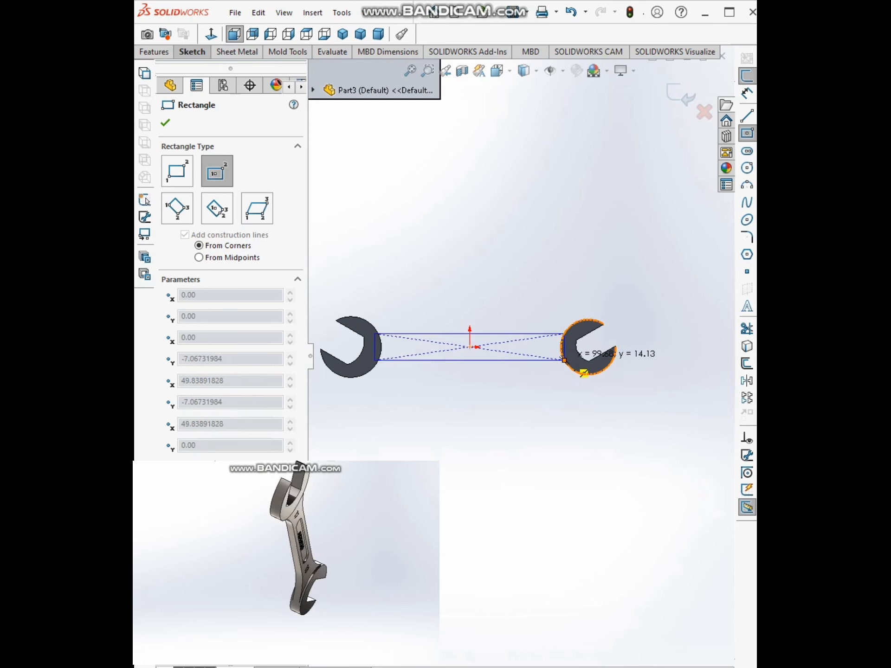
click(567, 357)
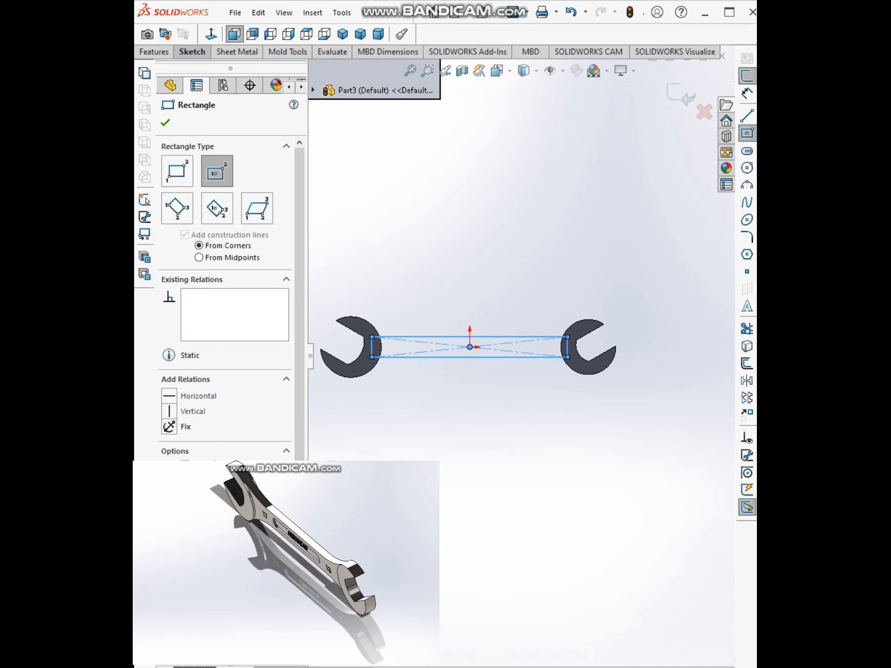
key(Escape)
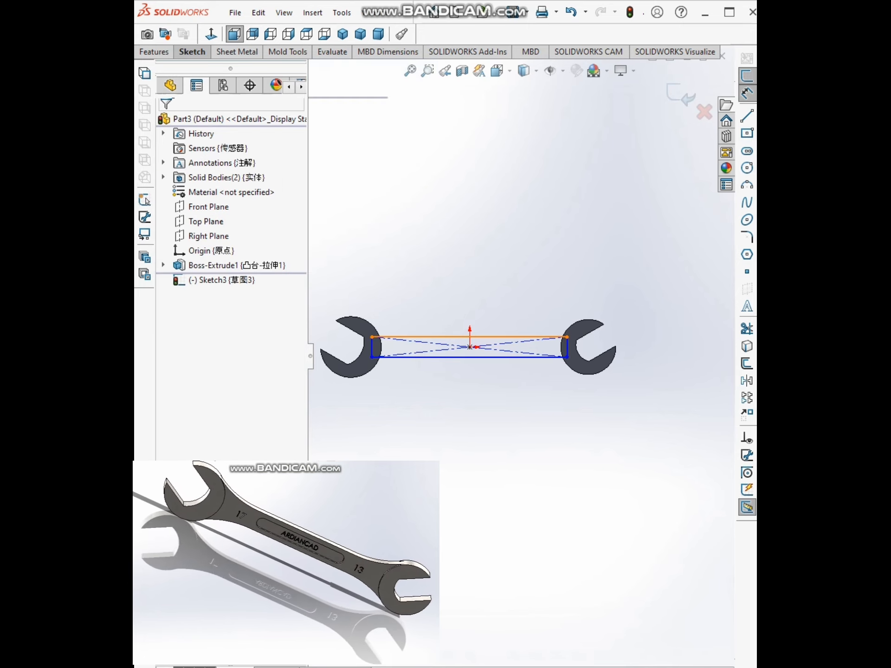
- Dimension the handle rectangle as 105 mm long and 11 mm high
click(499, 337)
click(499, 291)
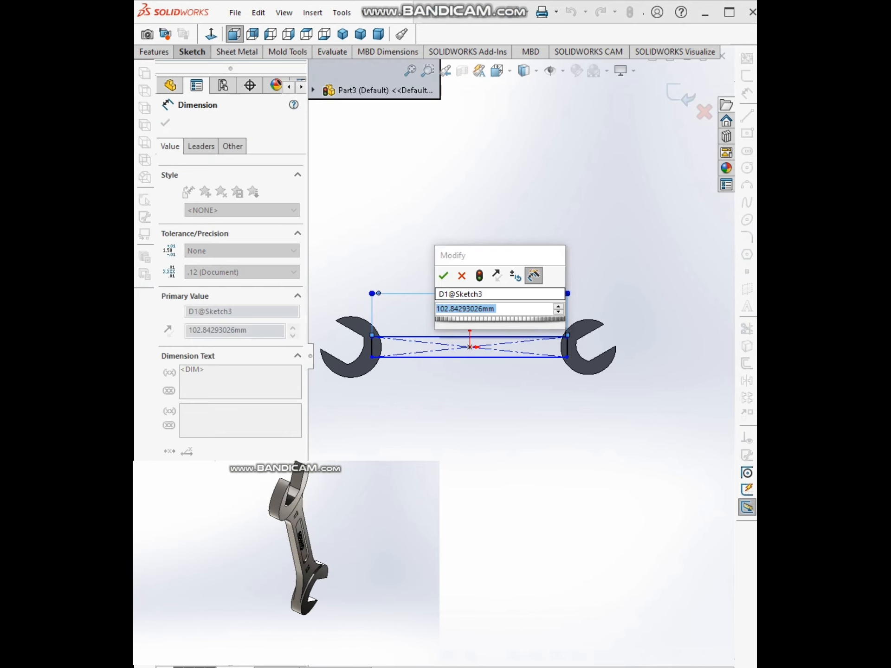
text(105)
key(Return)
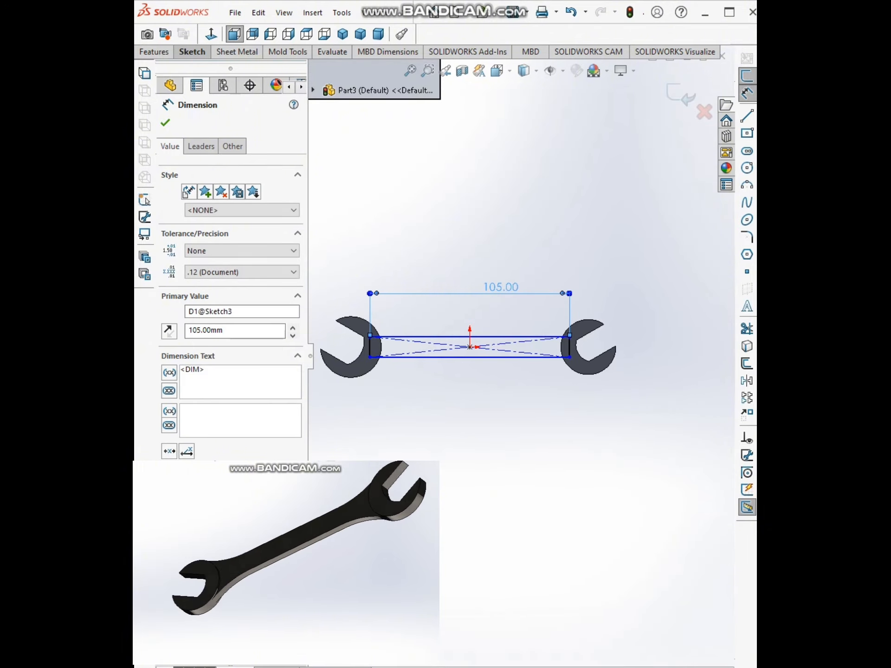
click(570, 348)
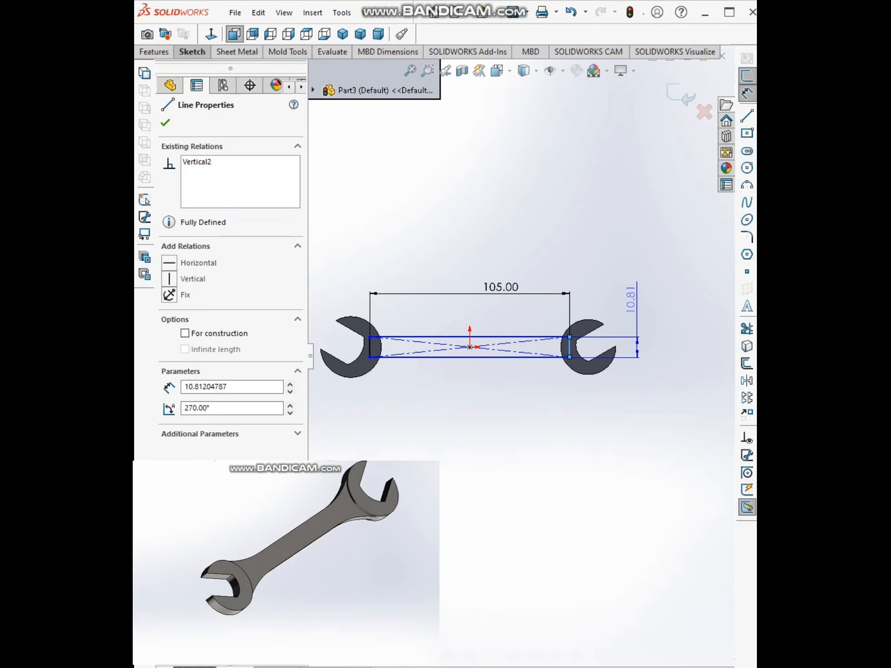
click(634, 300)
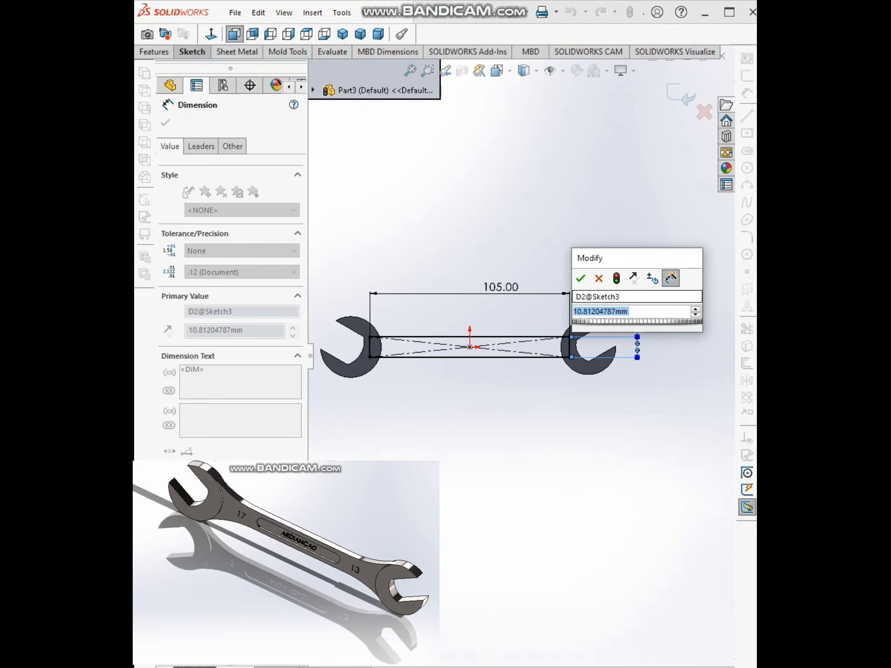
text(11)
key(Return)
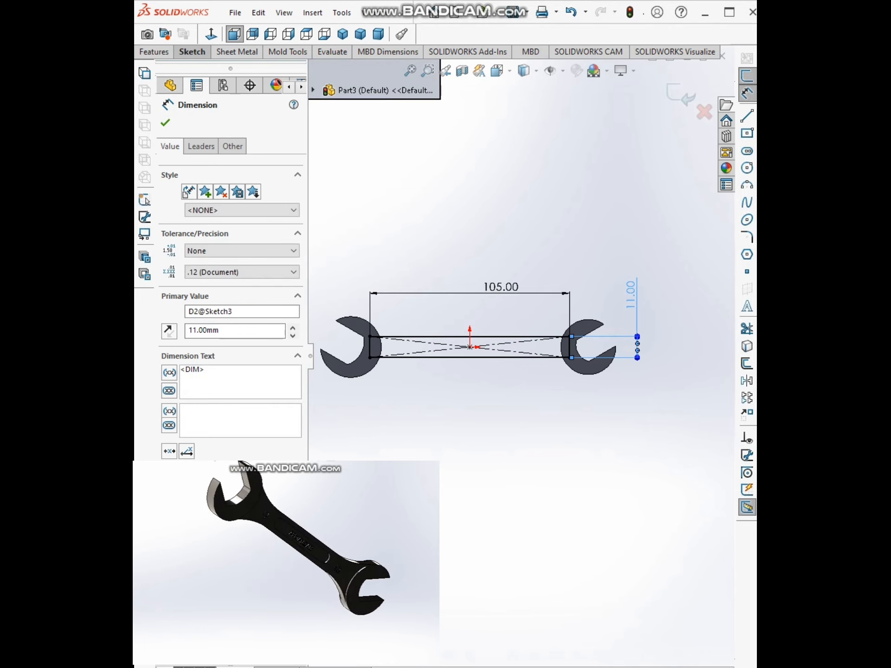
key(Escape)
mouse_move(482, 367)
middle_down()
mouse_move(441, 413)
mouse_move(420, 420)
mouse_move(452, 371)
middle_up()
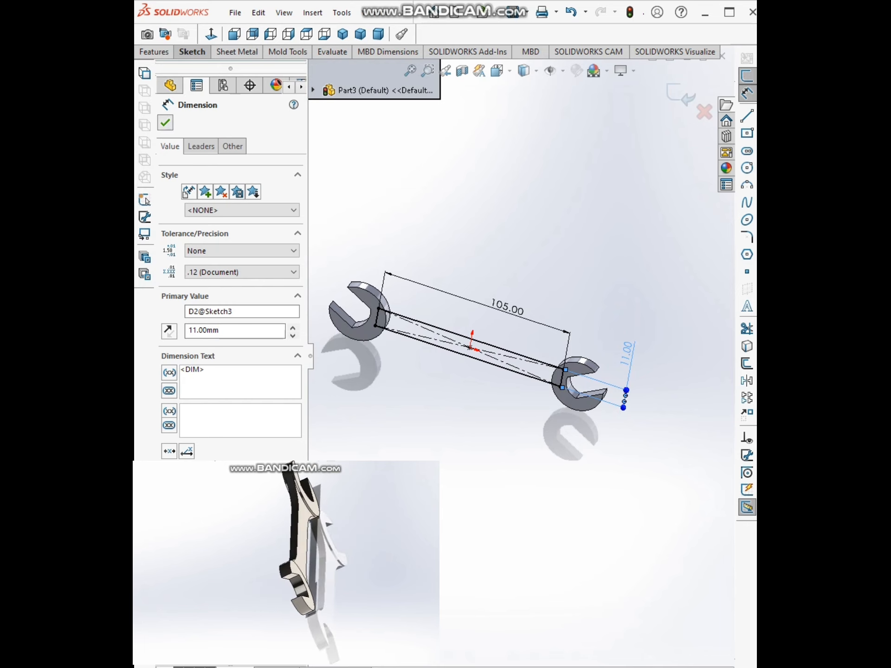
key(Escape)
- Extrude the handle rectangle with a Mid Plane boss to a total depth of 4 mm, merged with both jaw heads
click(156, 51)
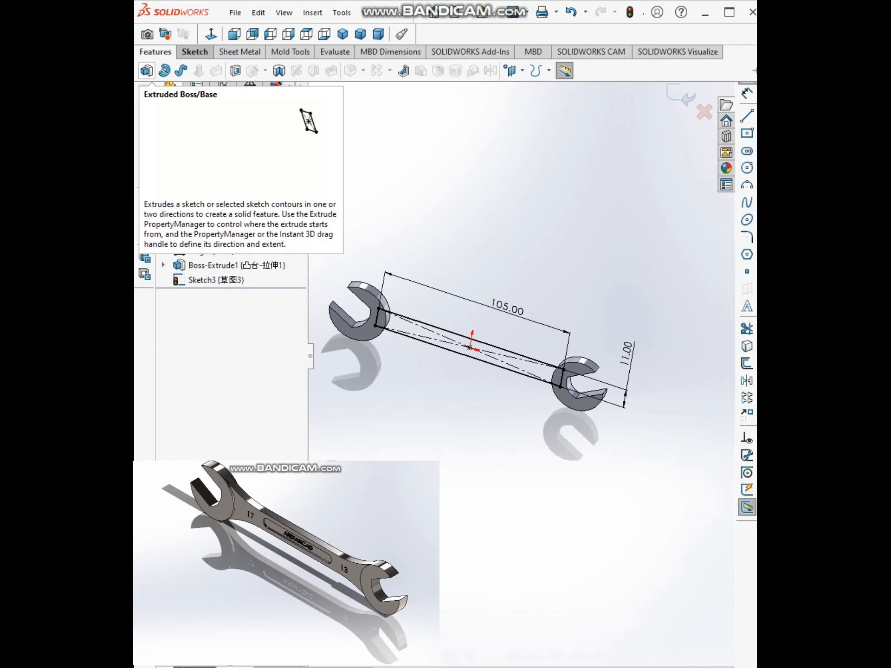
click(146, 71)
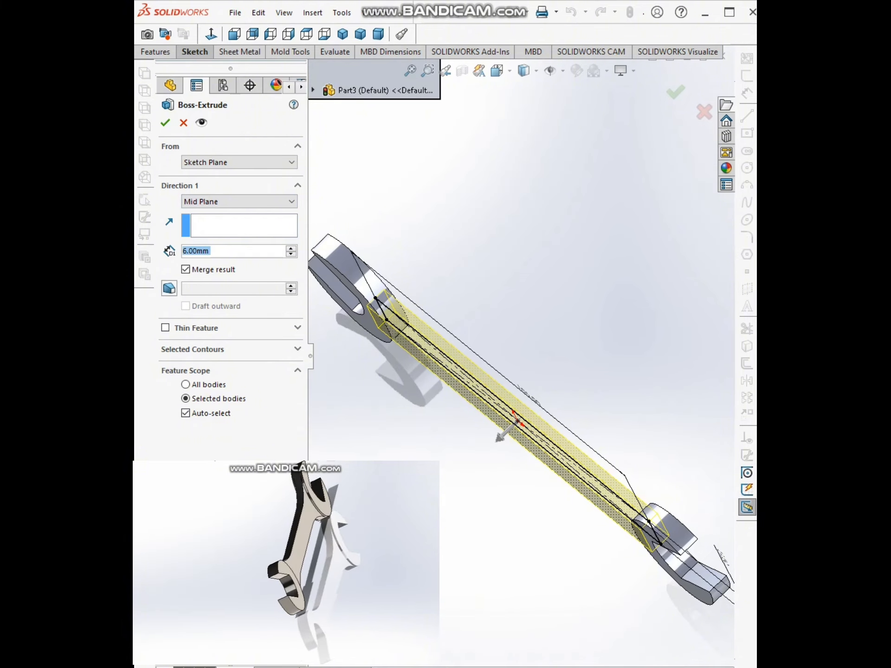
text(4)
key(Return)
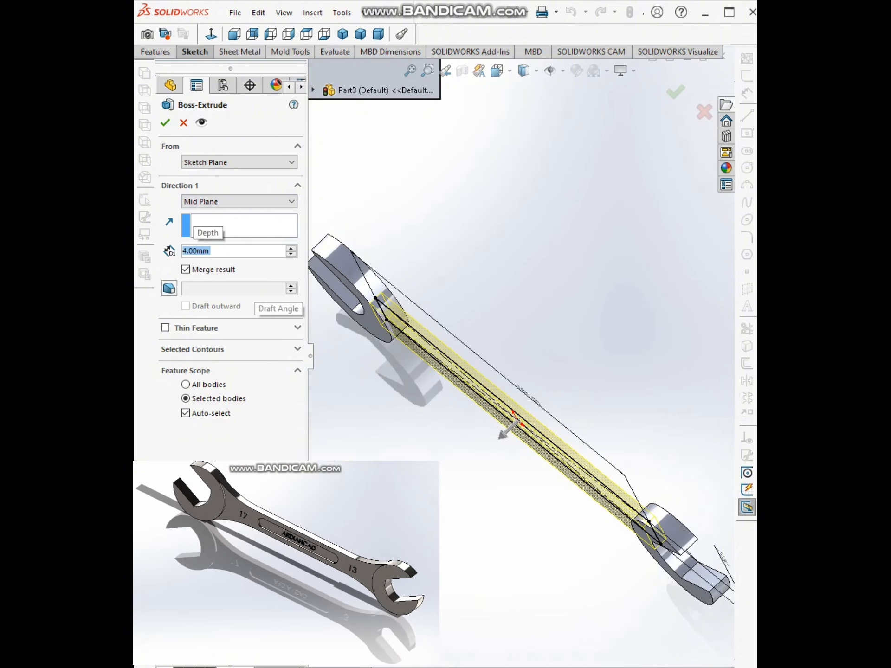
scroll(373, 323, up, 3)
middle_drag(442, 302, 436, 258)
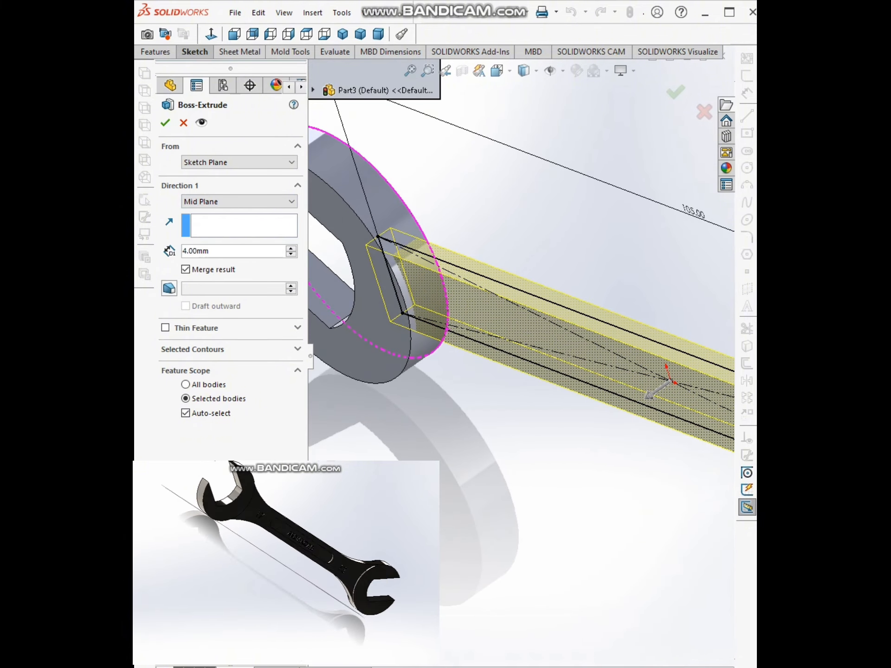
click(166, 123)
- Examine how the handle joins the two jaw heads, from the front and at an angle
click(483, 394)
scroll(465, 328, up, 2)
middle_drag(466, 328, 521, 352)
scroll(525, 353, up, 6)
scroll(521, 351, up, 3)
key(space)
click(515, 359)
scroll(568, 365, down, 5)
scroll(519, 341, down, 2)
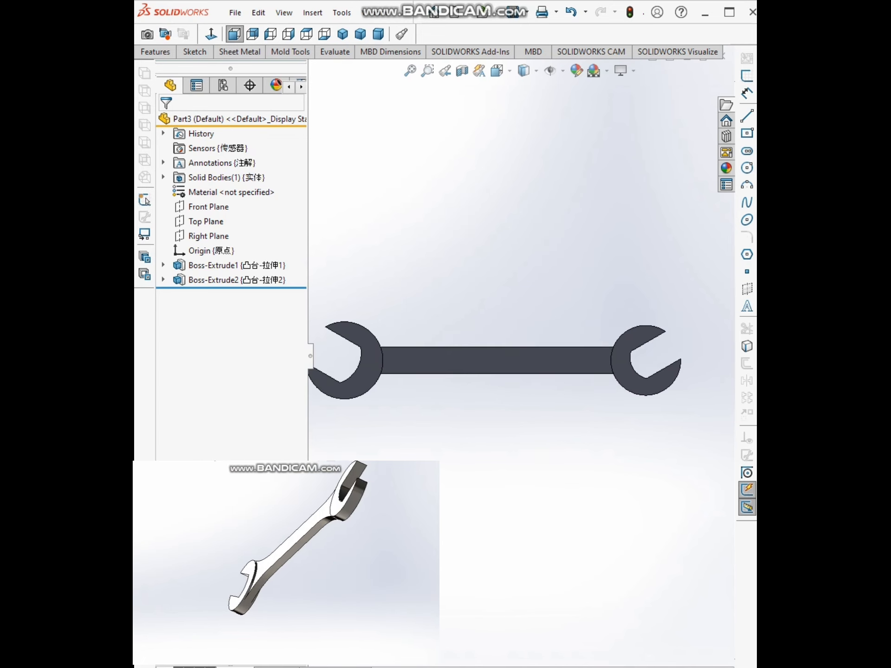
scroll(613, 256, up, 1)
middle_drag(613, 256, 575, 327)
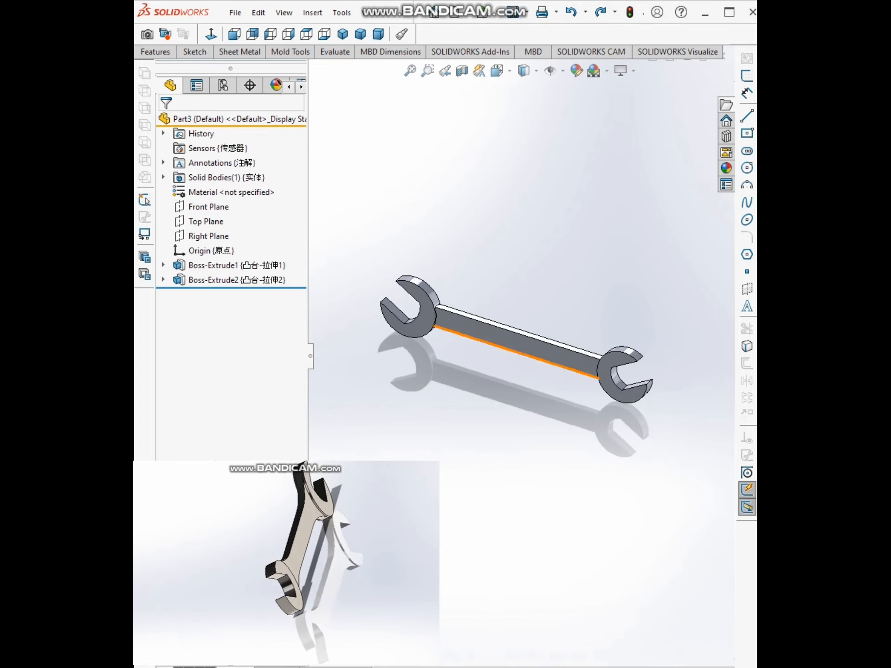
- Set up a symmetric 47 mm radius fillet on the upper and lower edges where the handle meets the 17 mm head
scroll(418, 325, down, 5)
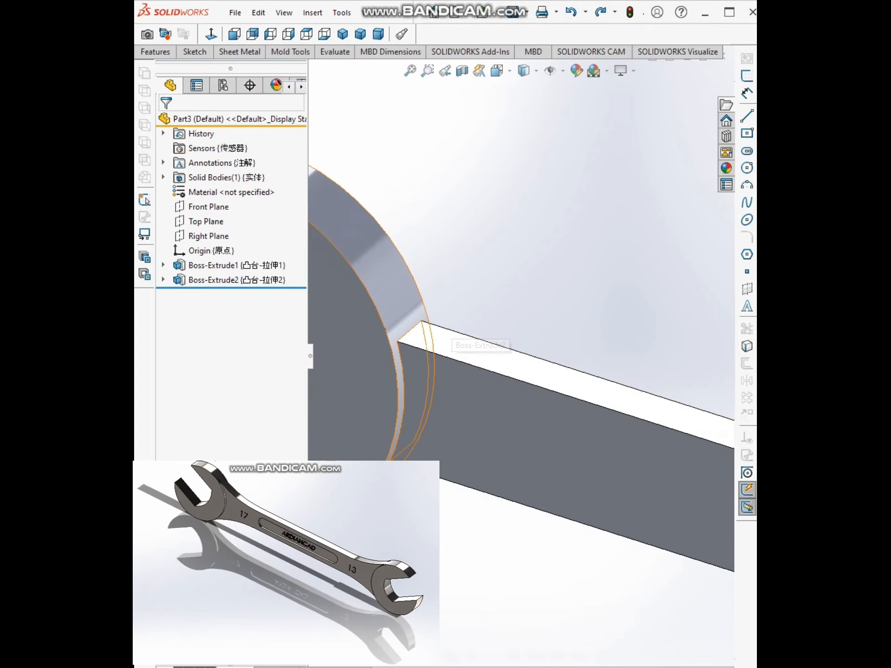
click(411, 330)
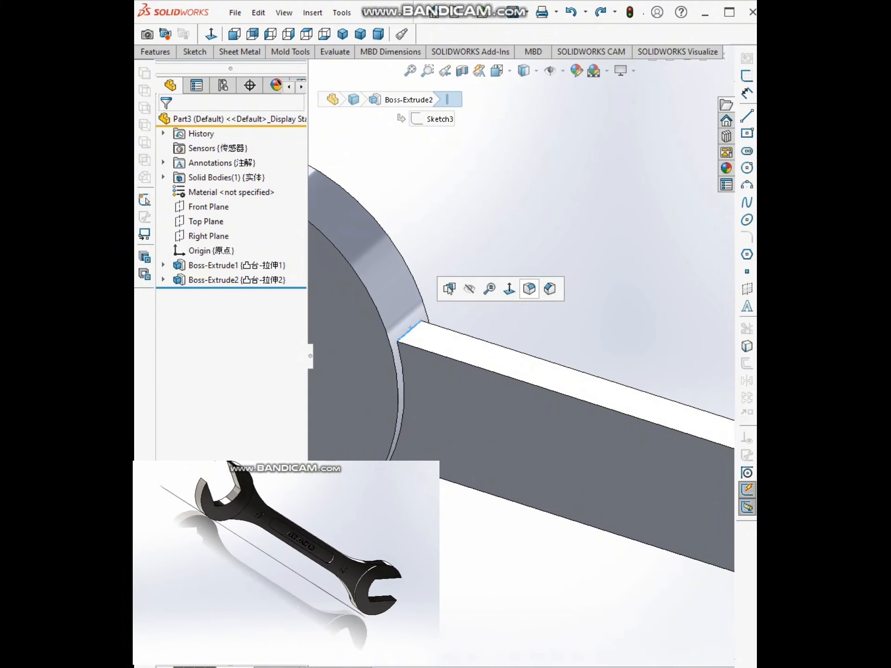
click(530, 289)
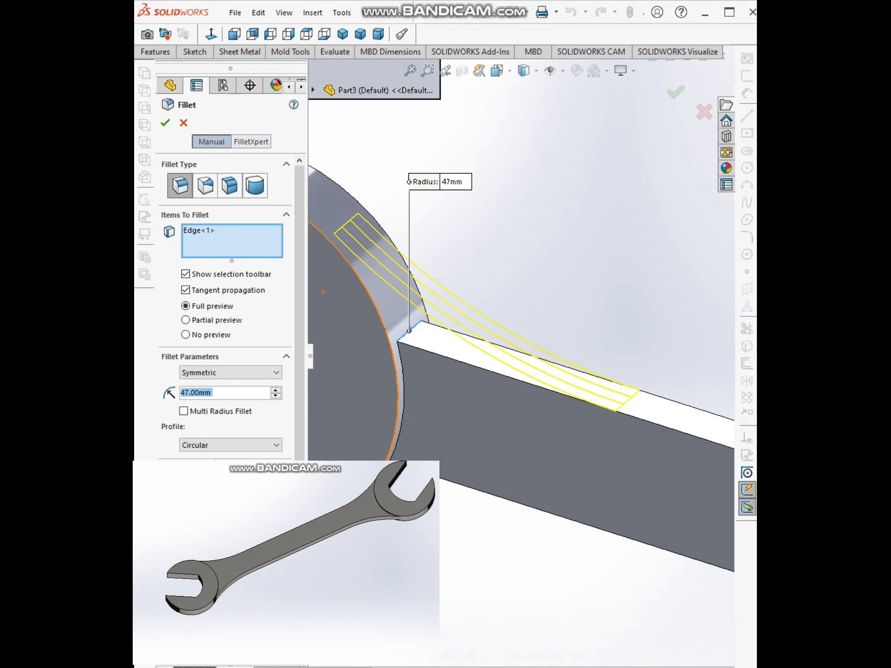
text(47)
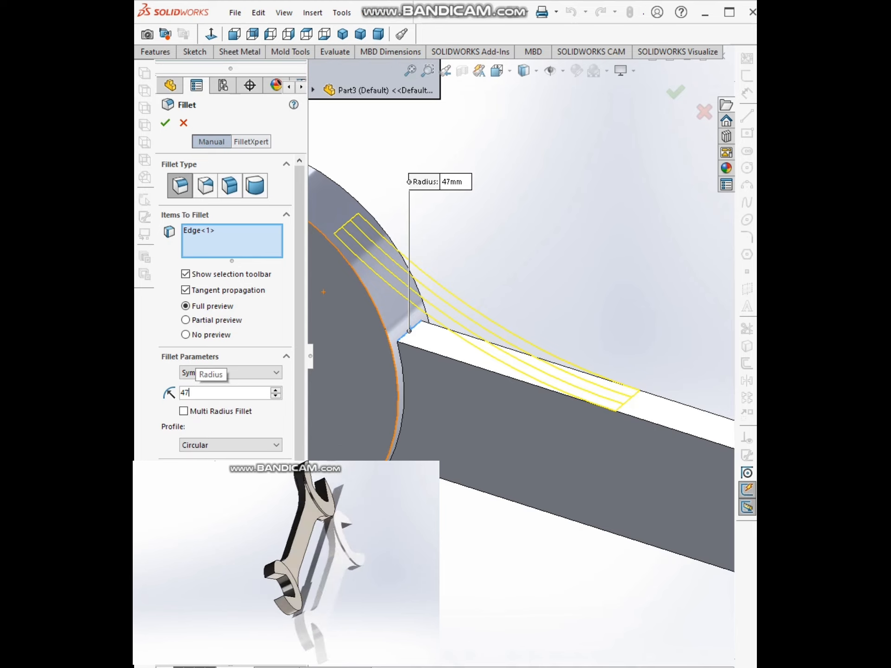
scroll(517, 360, up, 5)
middle_drag(518, 364, 512, 287)
scroll(482, 371, down, 6)
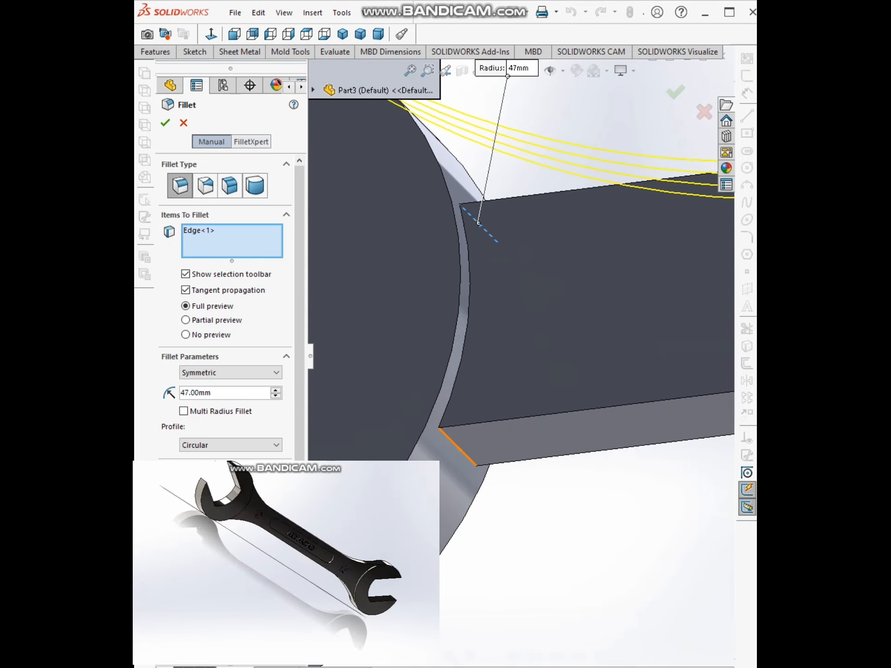
click(458, 447)
- Add the upper and lower edges where the handle meets the 13 mm head to the 47 mm fillet and apply it
scroll(543, 355, up, 10)
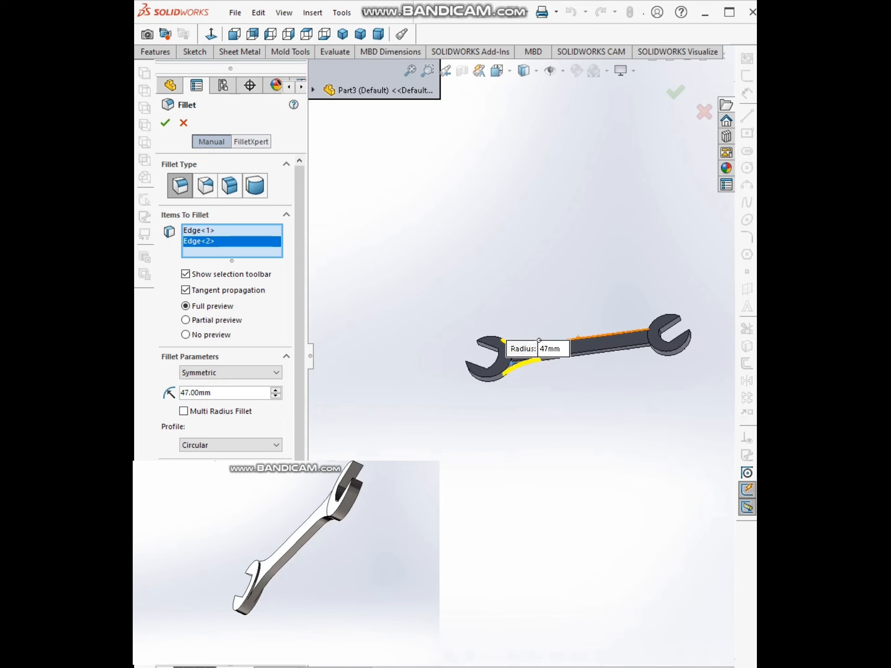
scroll(540, 352, down, 10)
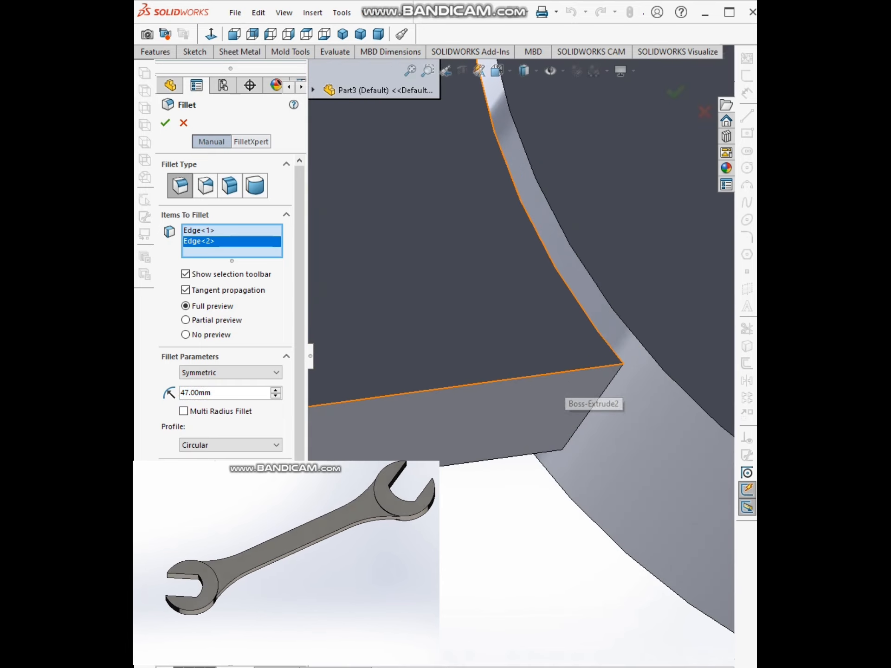
scroll(448, 387, up, 7)
middle_drag(449, 387, 524, 386)
scroll(530, 362, down, 5)
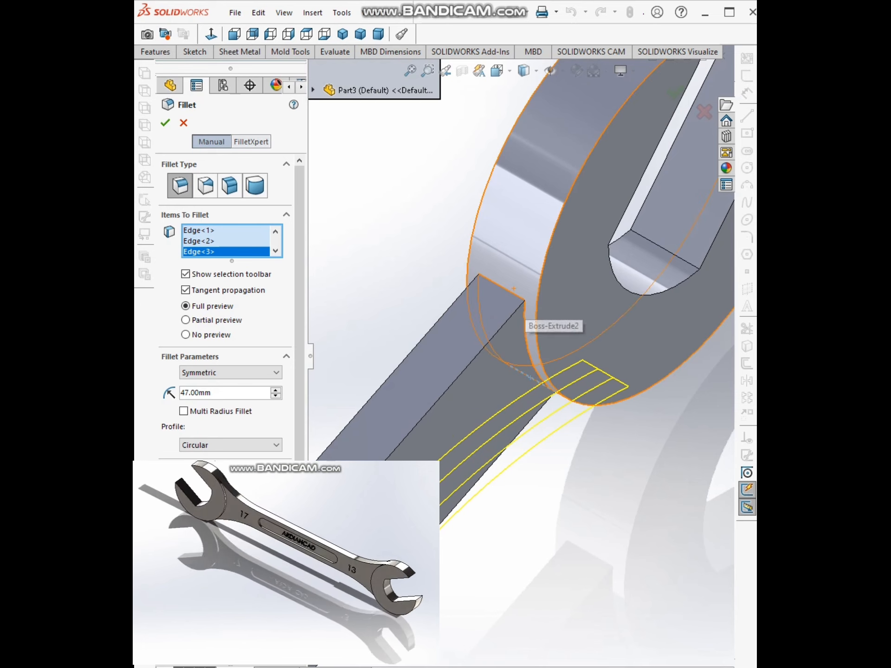
click(508, 287)
scroll(508, 288, up, 6)
middle_drag(509, 288, 464, 353)
middle_drag(429, 448, 434, 464)
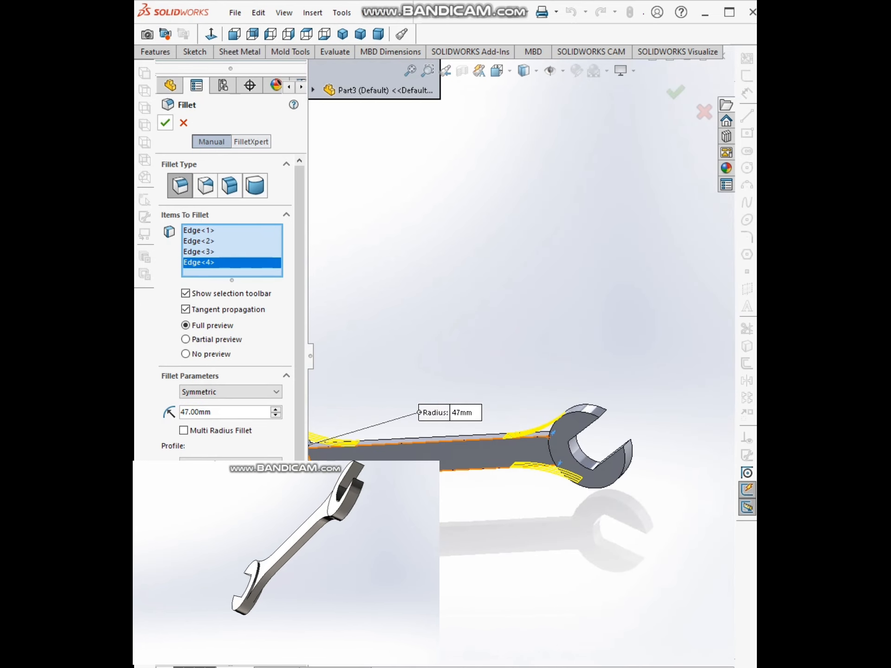
click(165, 122)
- Examine the filleted transitions between the handle and both jaw heads from several angles
scroll(478, 403, down, 4)
middle_drag(478, 404, 457, 418)
scroll(468, 419, down, 4)
scroll(487, 381, up, 3)
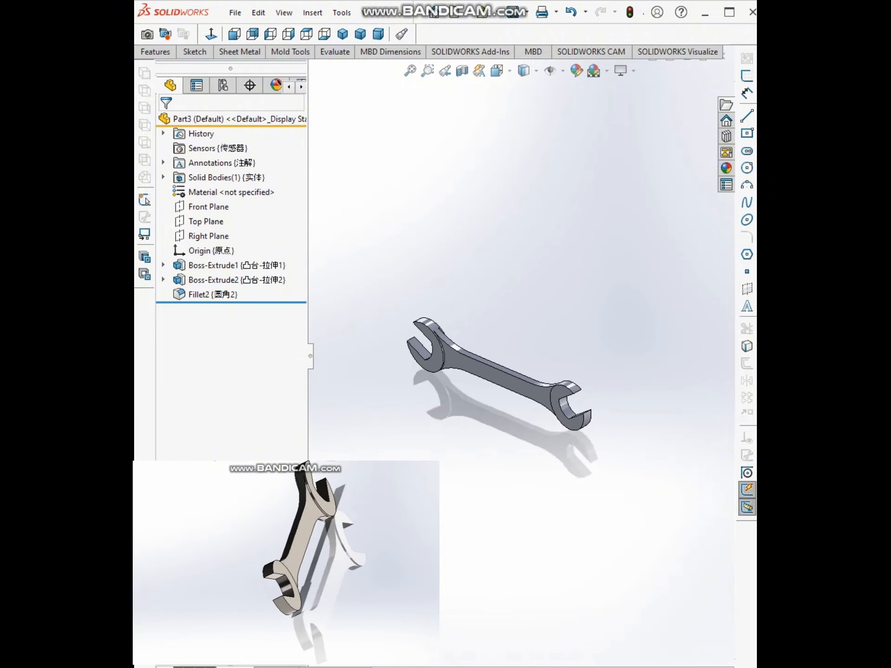
scroll(417, 362, down, 3)
middle_drag(417, 362, 473, 342)
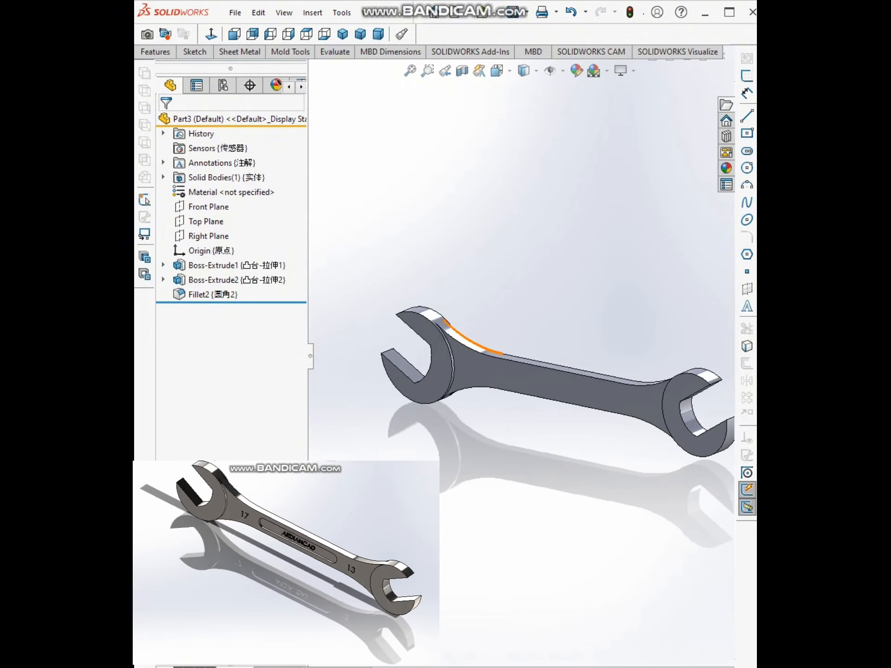
scroll(468, 345, up, 1)
scroll(573, 387, down, 1)
mouse_move(573, 387)
middle_down()
mouse_move(567, 411)
mouse_move(568, 401)
middle_up()
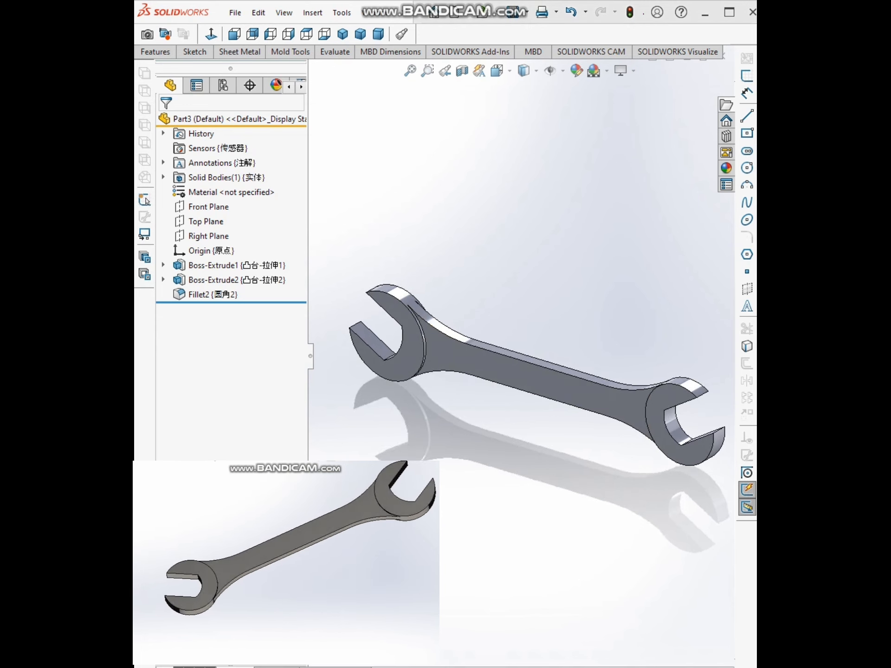
scroll(519, 357, up, 2)
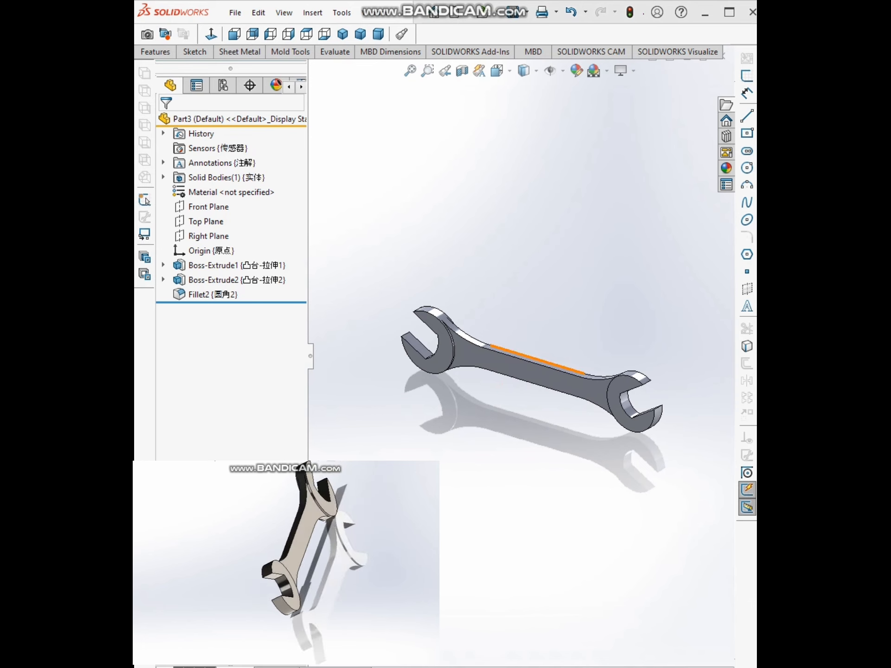
- Start a sketch on the handle's front face and draw a horizontal midpoint line about 81 mm long centred on the origin
scroll(515, 362, down, 4)
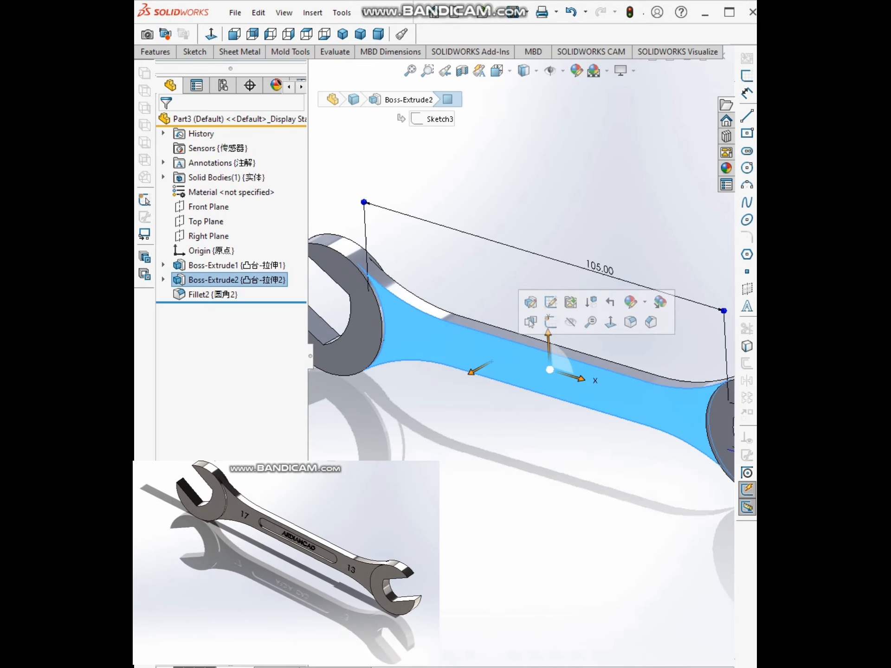
click(539, 352)
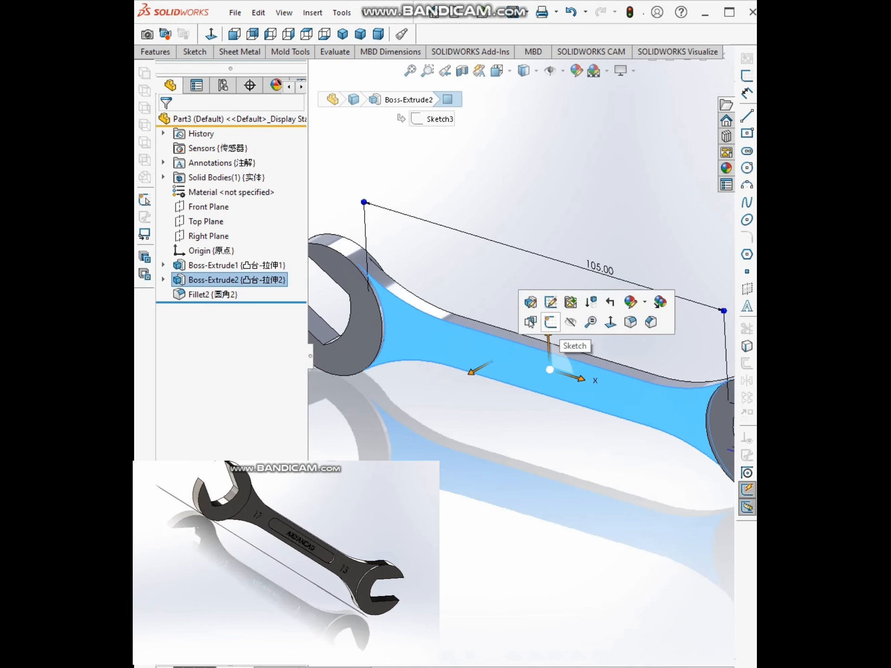
click(550, 322)
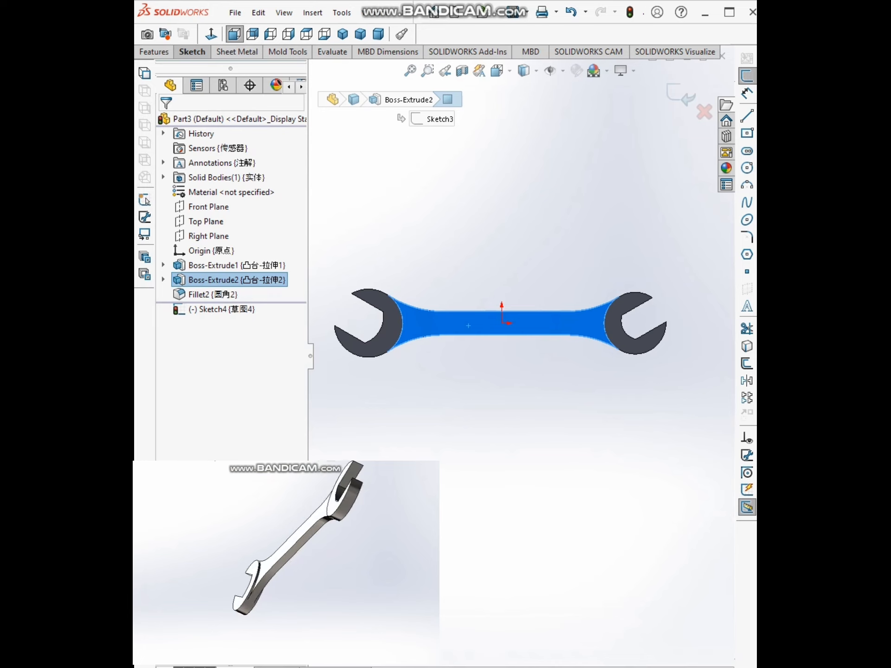
scroll(460, 323, down, 2)
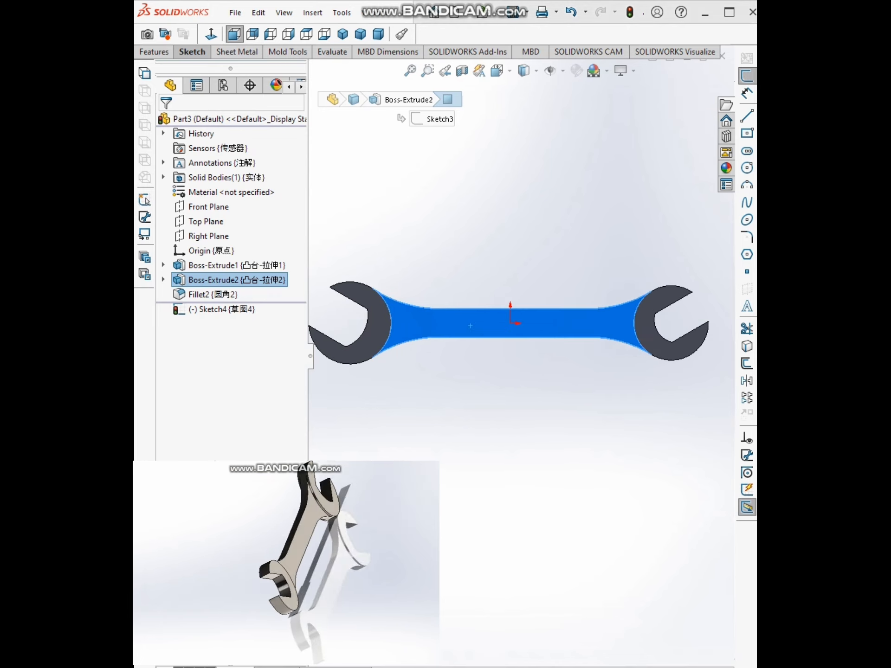
click(755, 116)
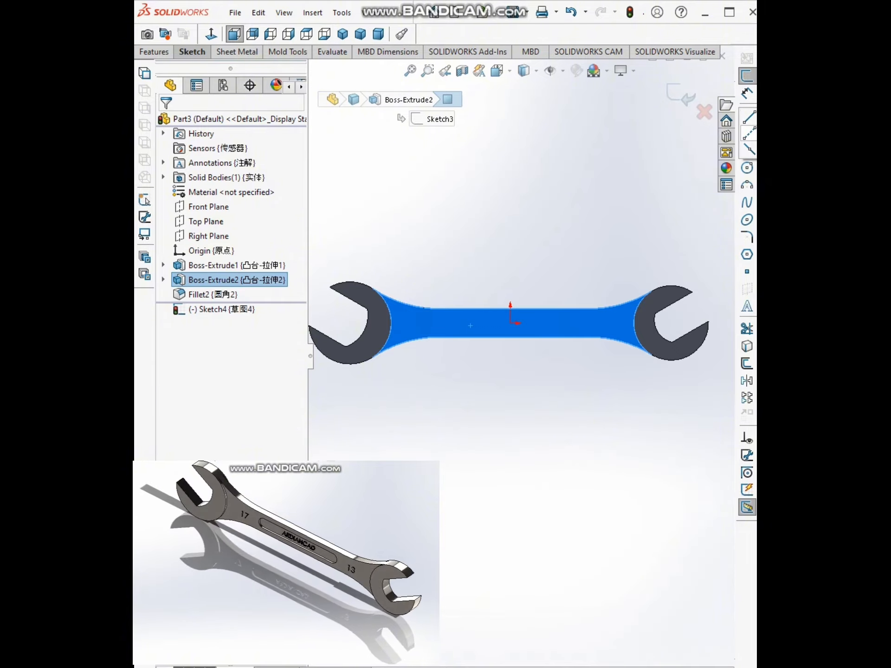
click(748, 150)
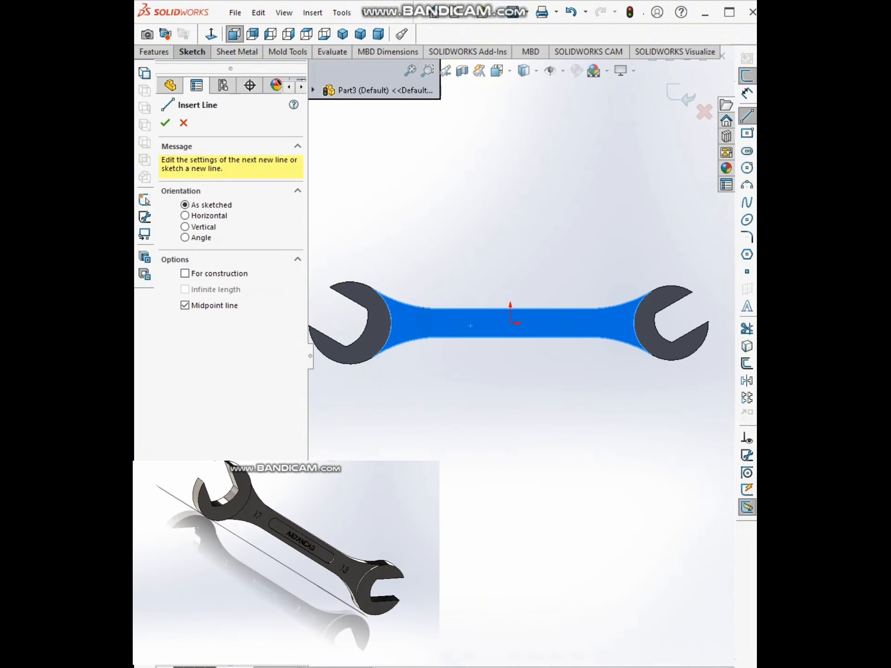
click(511, 323)
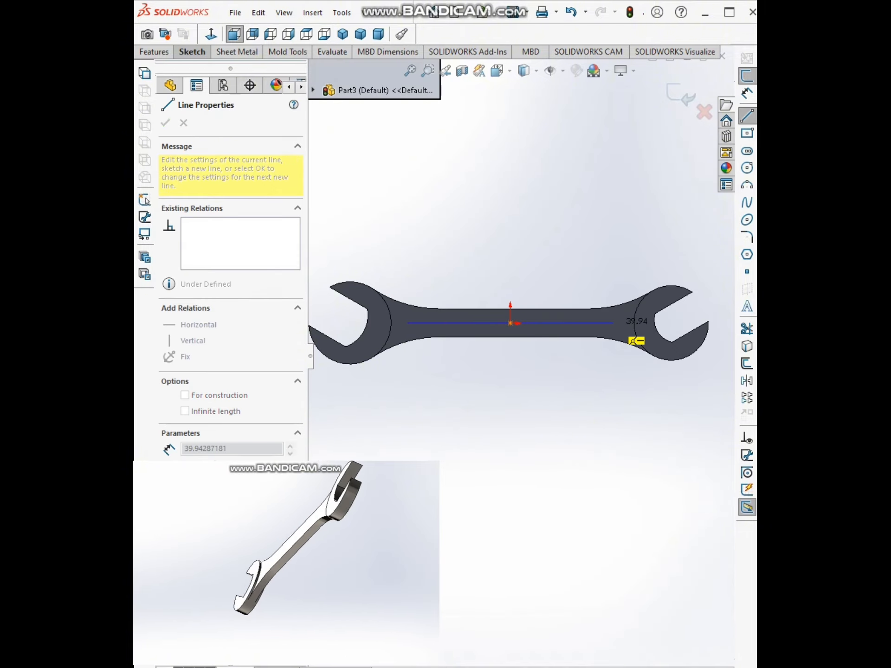
click(615, 323)
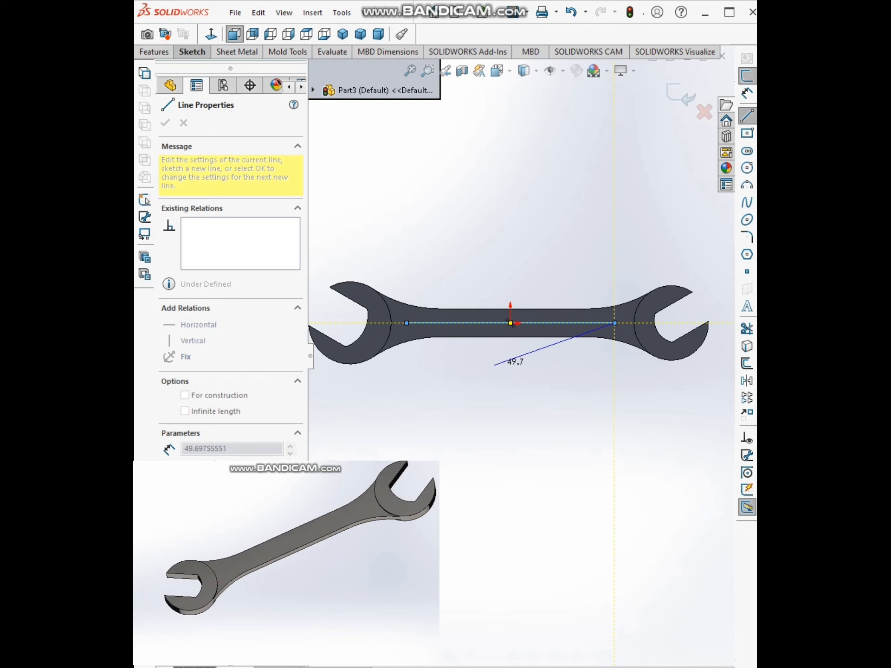
key(Escape)
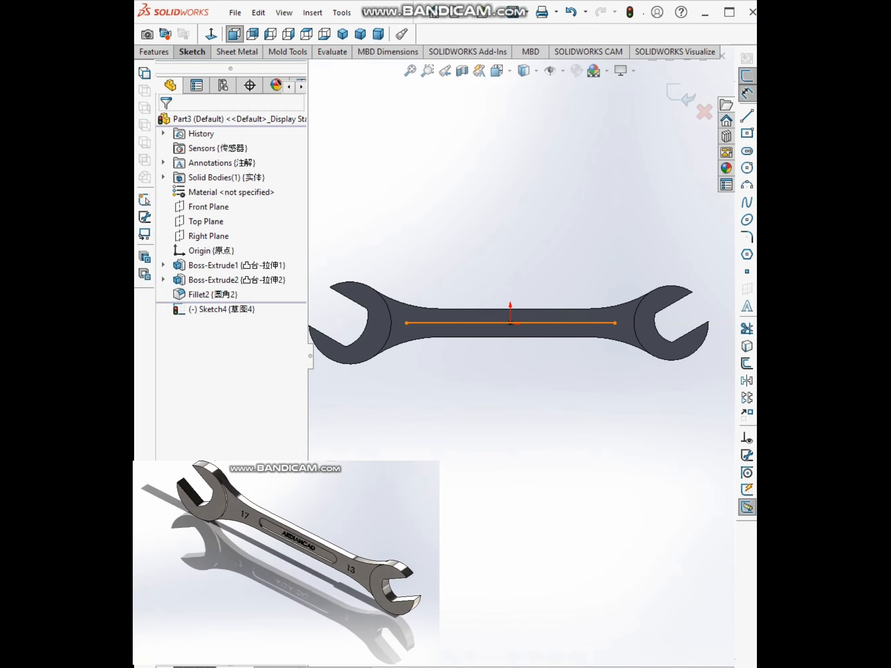
- Dimension the horizontal line to 75 mm and convert it to construction geometry
click(464, 323)
click(534, 266)
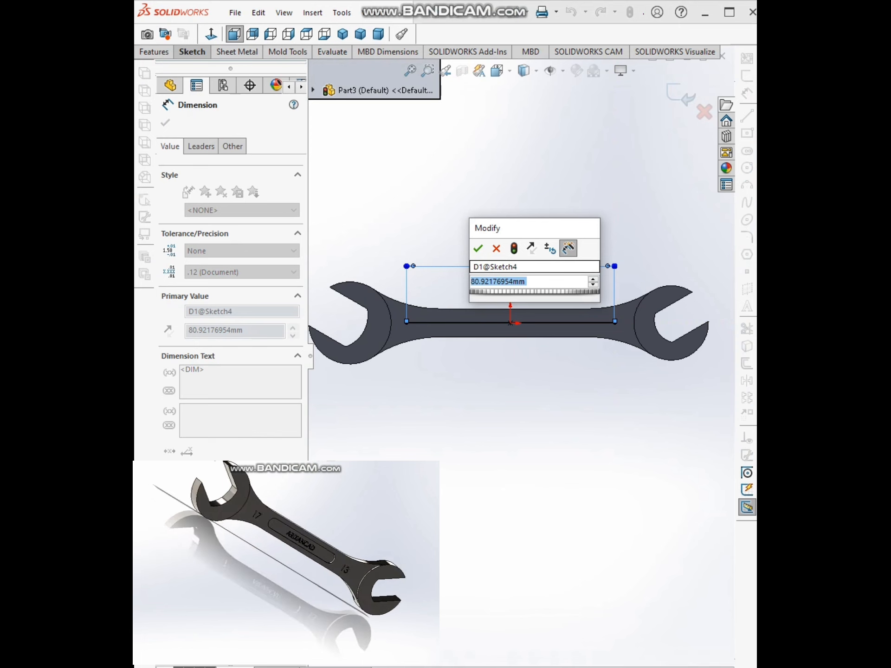
text(75)
key(Return)
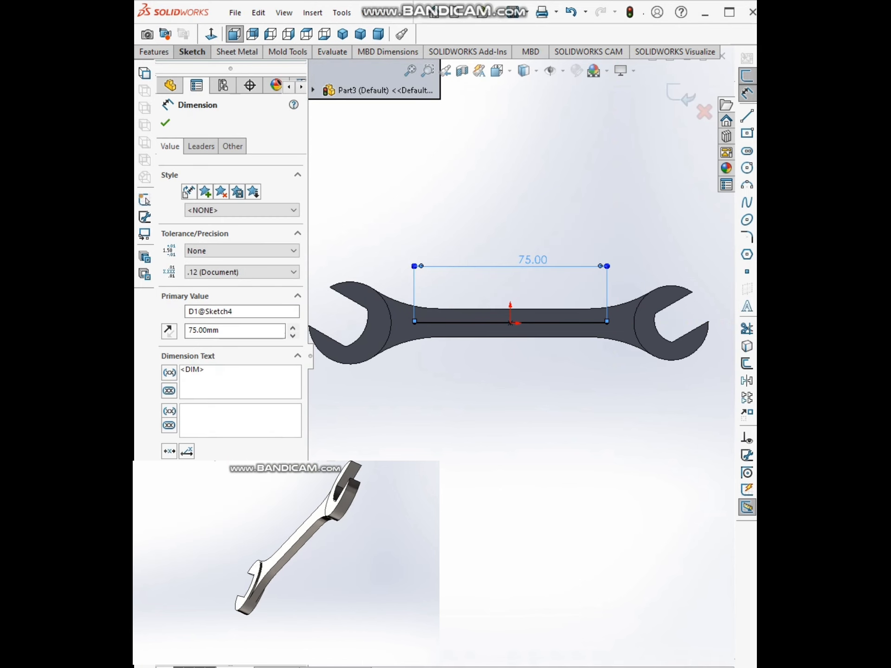
key(Escape)
scroll(546, 283, down, 2)
click(576, 338)
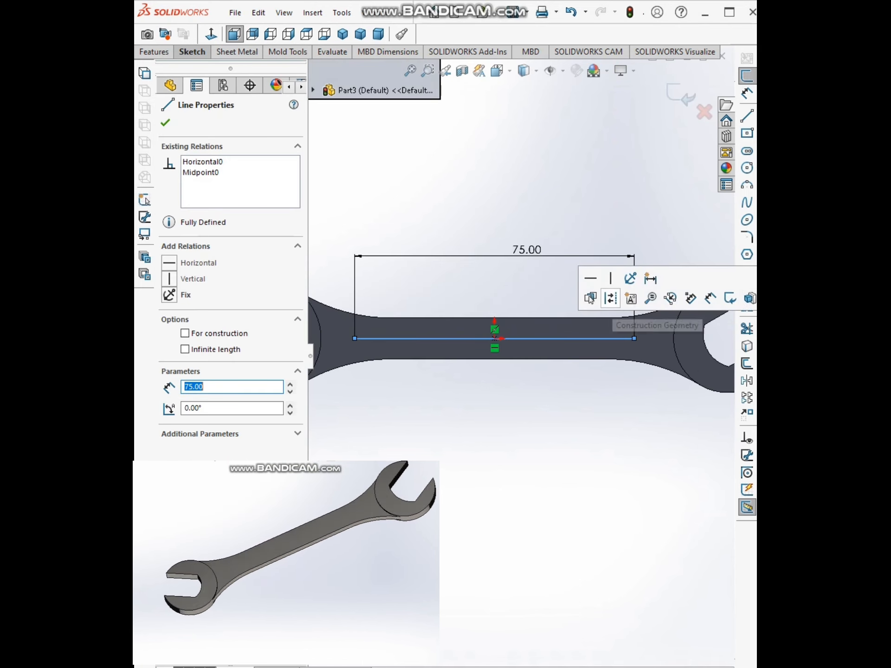
click(610, 299)
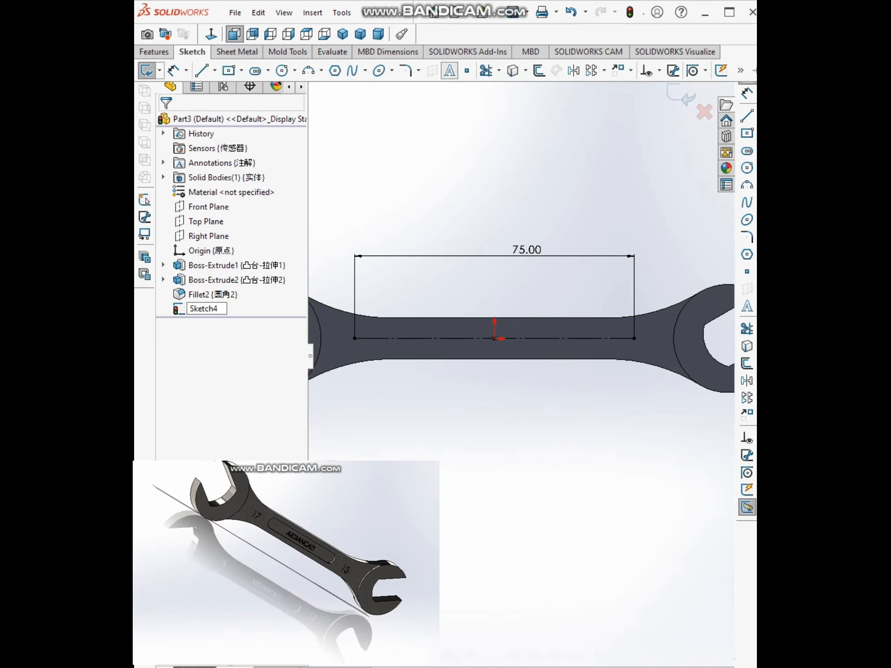
- Add left-aligned sketch text "17" along the construction line, with the document font option turned off
click(449, 70)
scroll(520, 357, up, 2)
scroll(395, 329, down, 2)
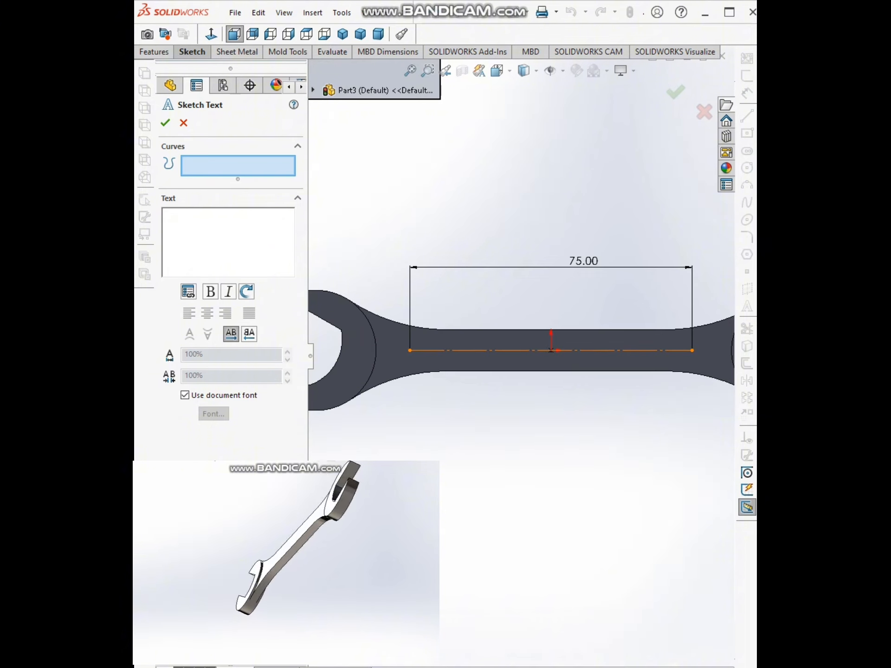
click(510, 350)
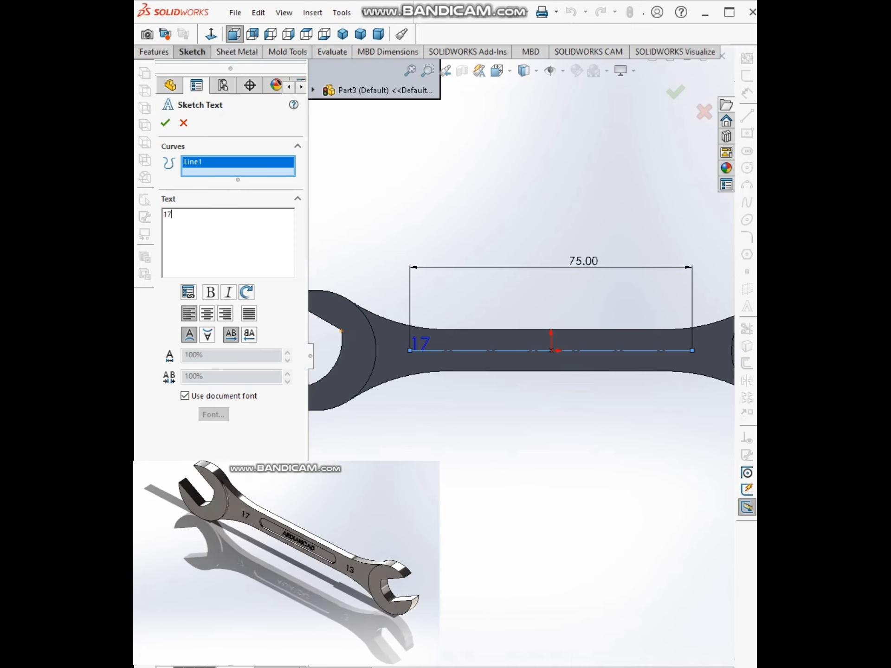
click(207, 314)
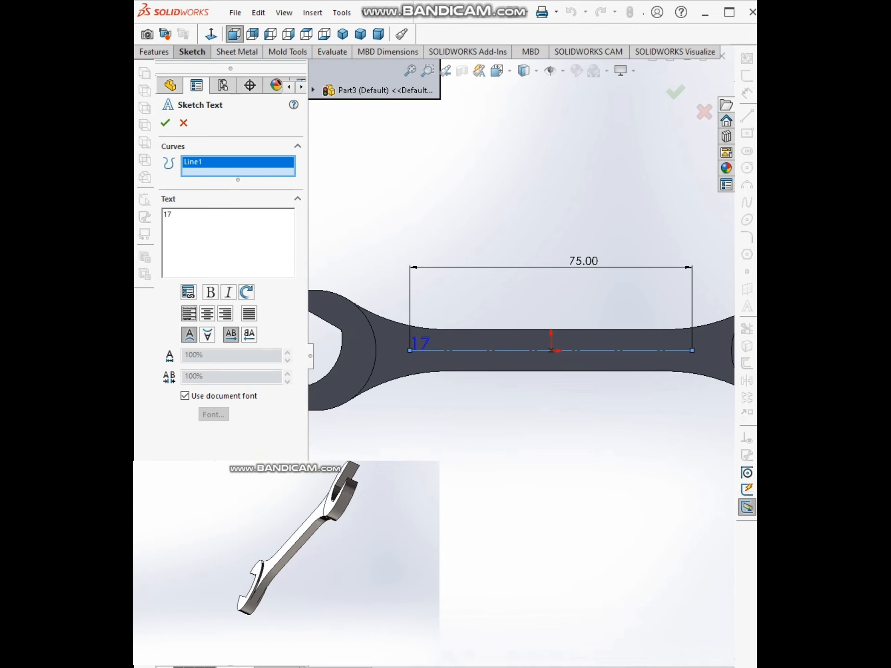
scroll(394, 349, down, 5)
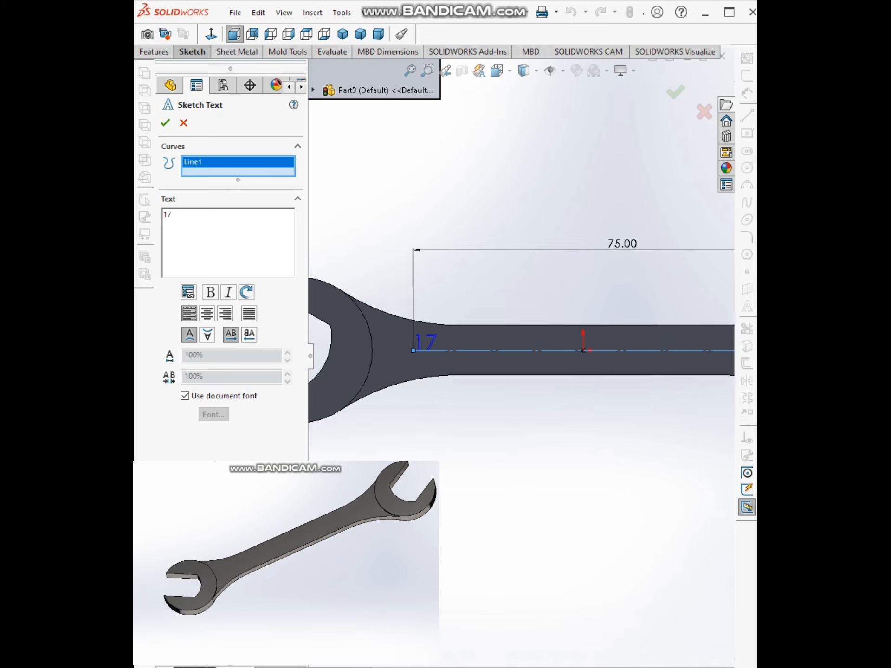
scroll(519, 356, up, 5)
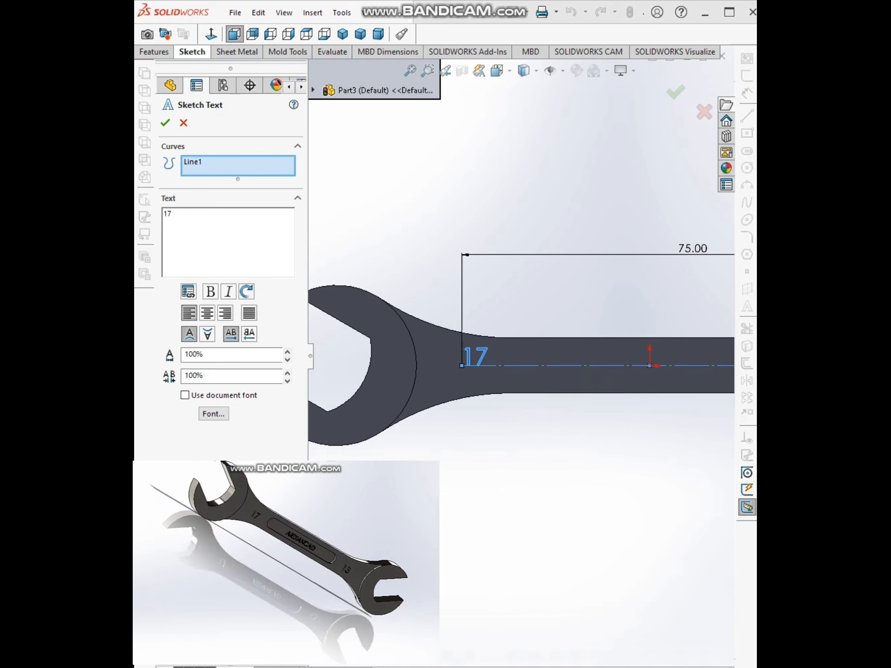
scroll(520, 355, up, 3)
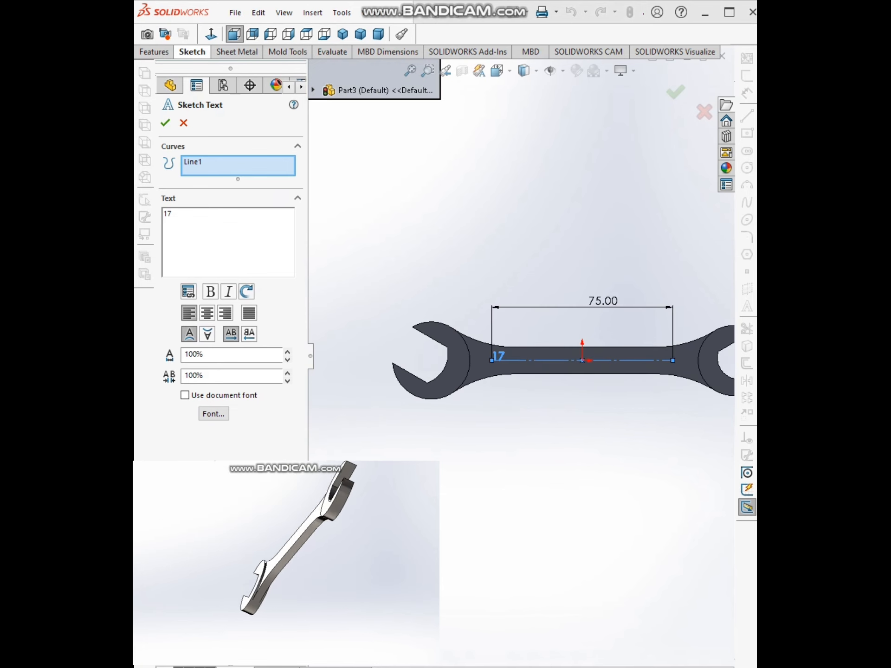
key(Return)
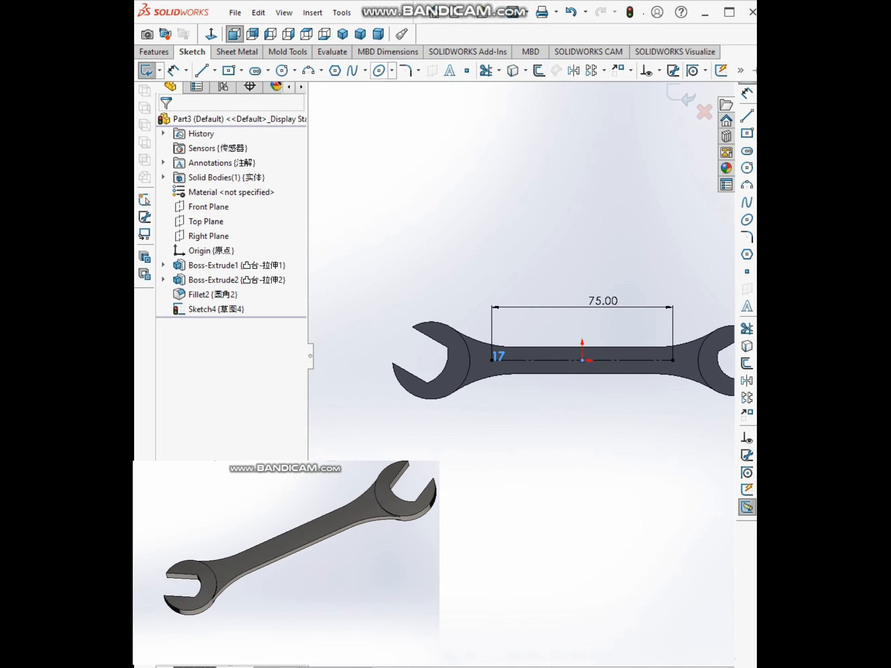
- Add right-aligned sketch text "13" along the same construction line
click(449, 71)
scroll(672, 369, down, 1)
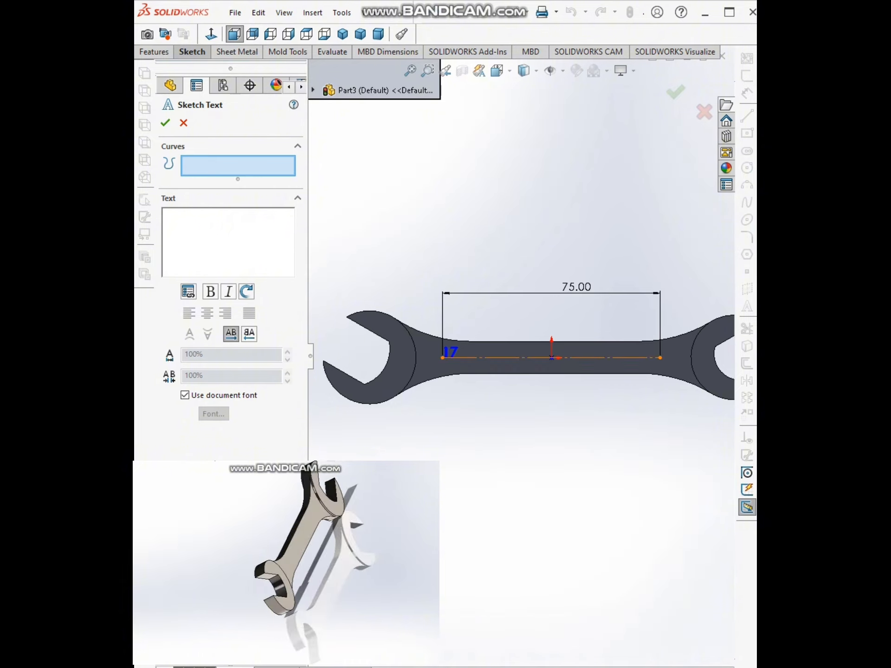
click(501, 357)
text(13)
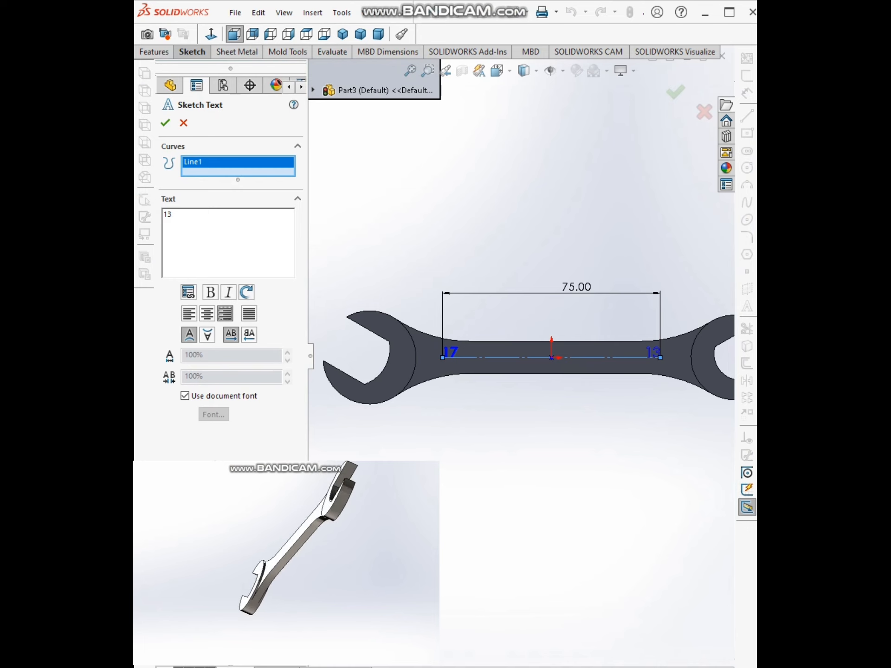
click(165, 123)
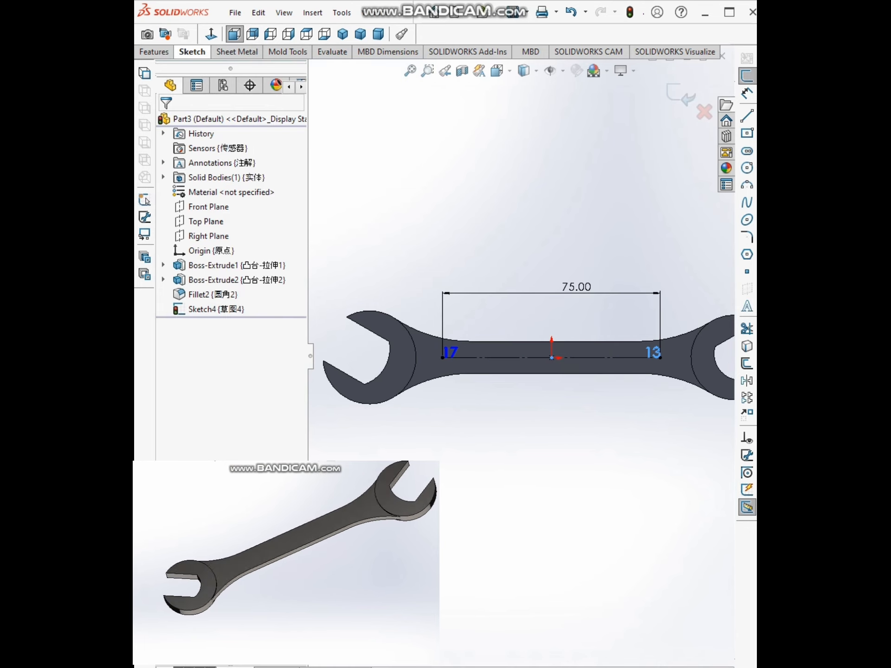
- Remove the midpoint relation that ties the construction line to the origin
scroll(575, 343, down, 4)
click(550, 374)
click(526, 365)
scroll(584, 413, up, 4)
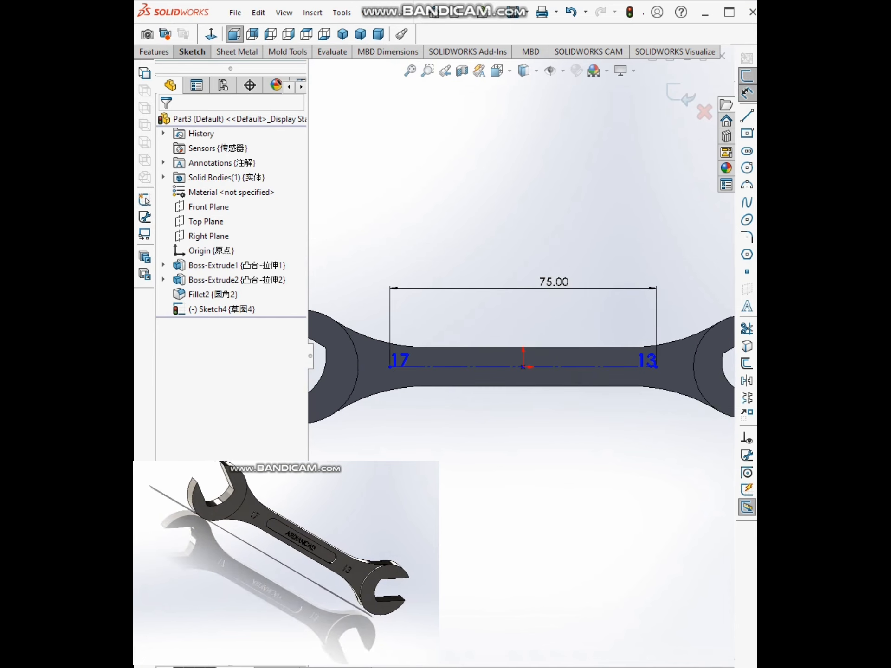
- Dimension the construction line from the handle's lower edge at half of 5.5 mm, 2.75 mm
scroll(536, 369, down, 1)
click(538, 366)
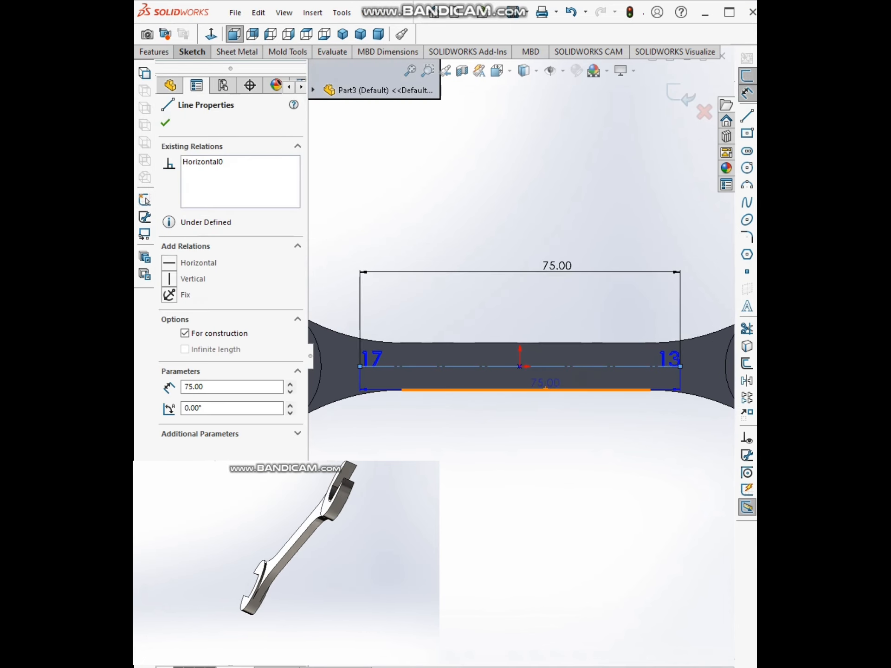
click(546, 389)
click(501, 315)
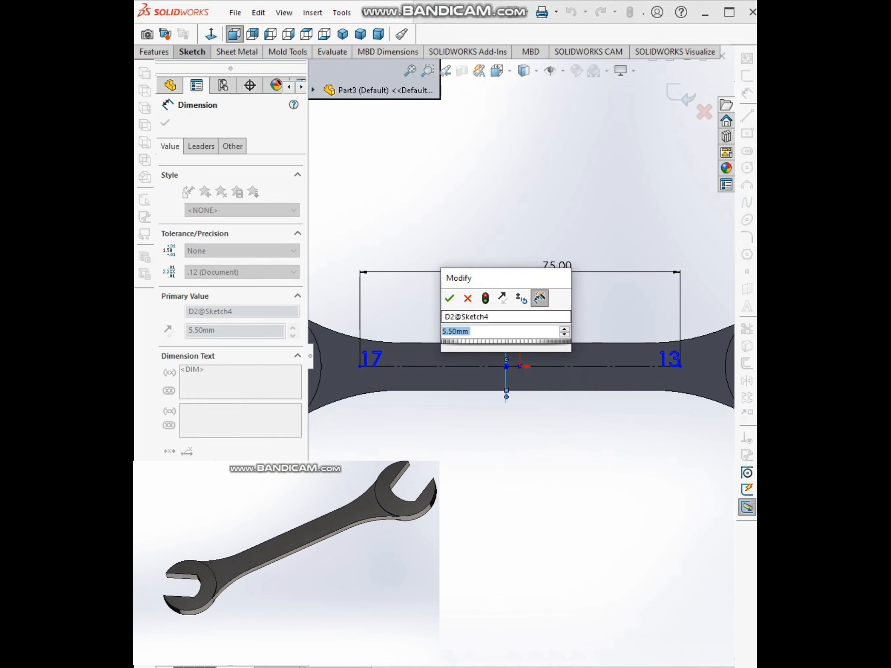
click(487, 331)
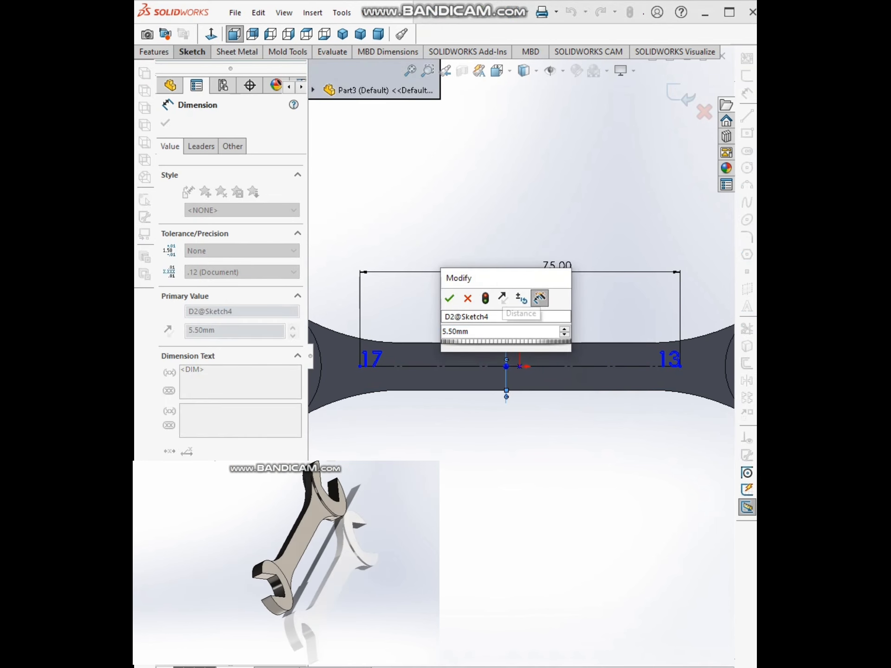
text(/2)
key(Return)
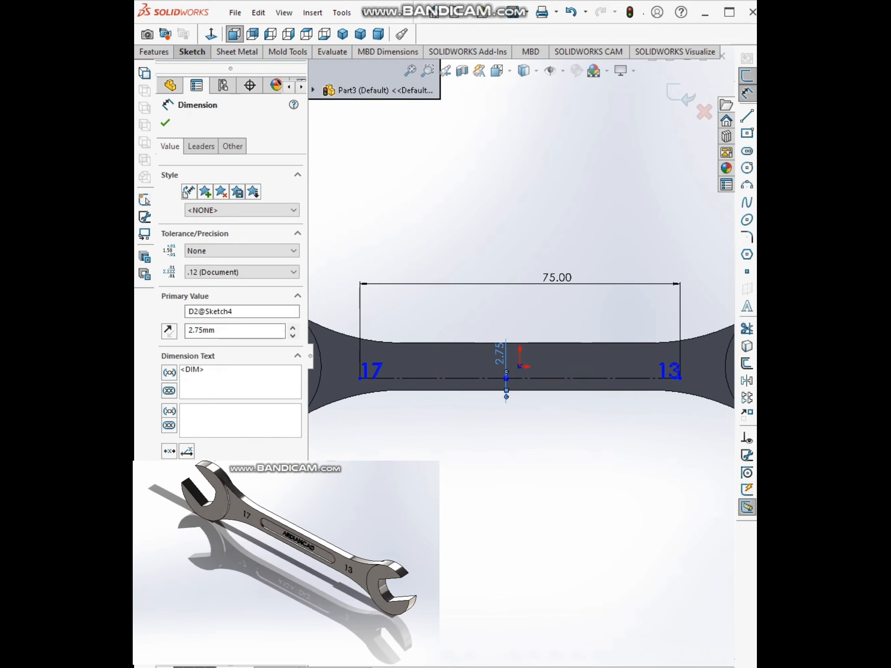
- Check the text position on the handle and set the construction line's distance from the lower edge to 2.5 mm
scroll(520, 413, up, 2)
scroll(580, 374, up, 1)
scroll(580, 374, down, 2)
scroll(580, 374, up, 2)
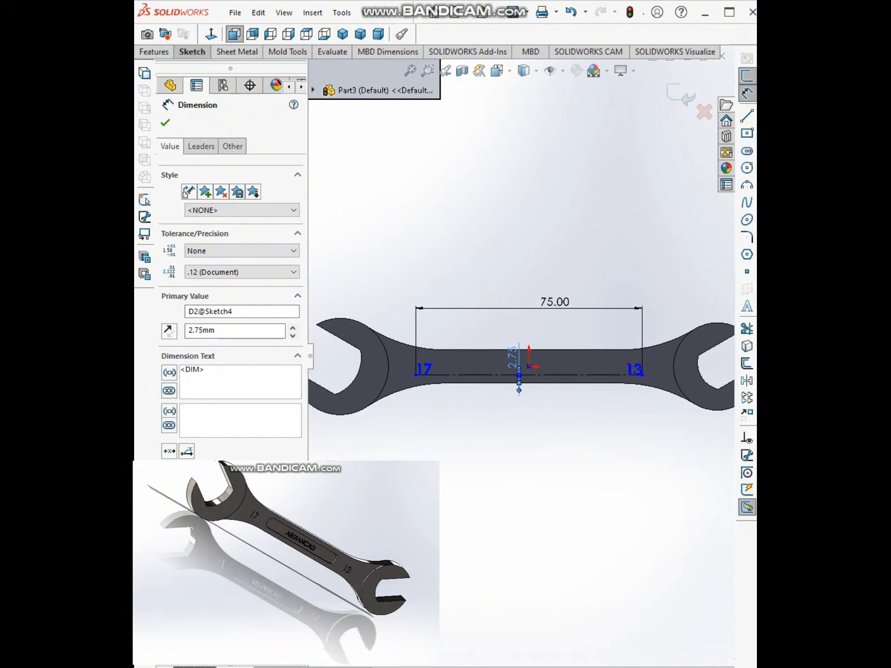
scroll(453, 387, down, 1)
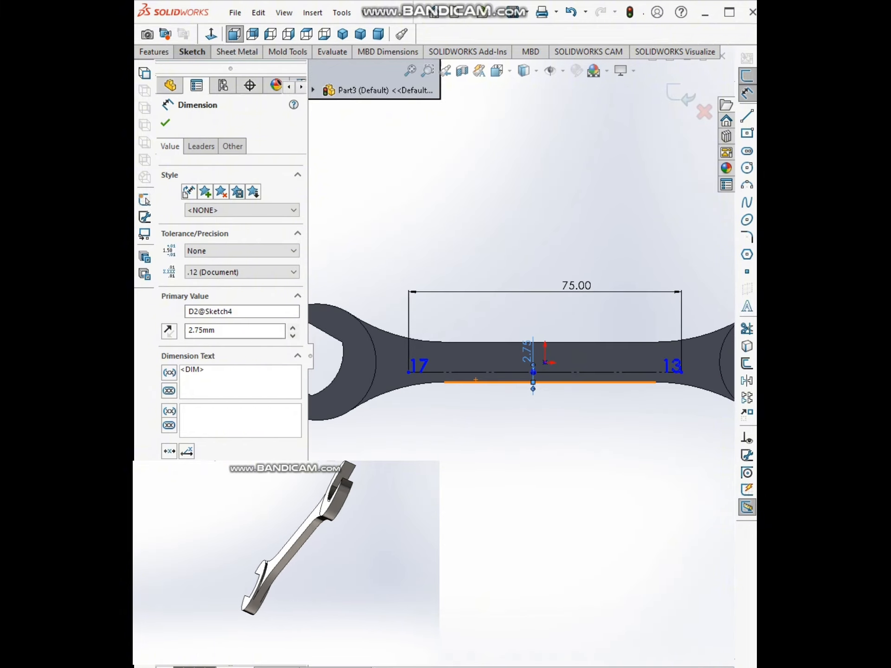
scroll(461, 314, up, 3)
scroll(488, 330, down, 3)
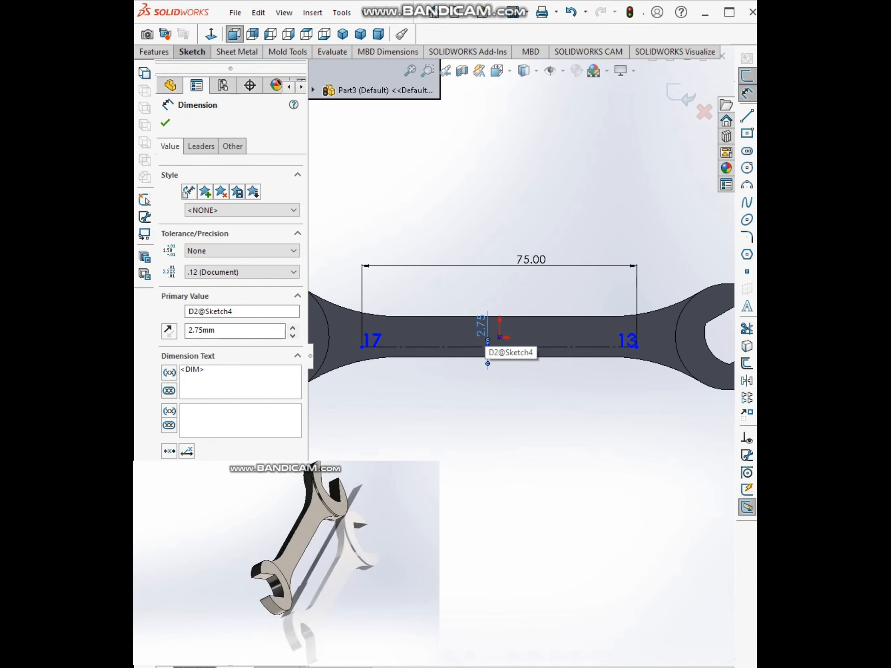
double_click(487, 344)
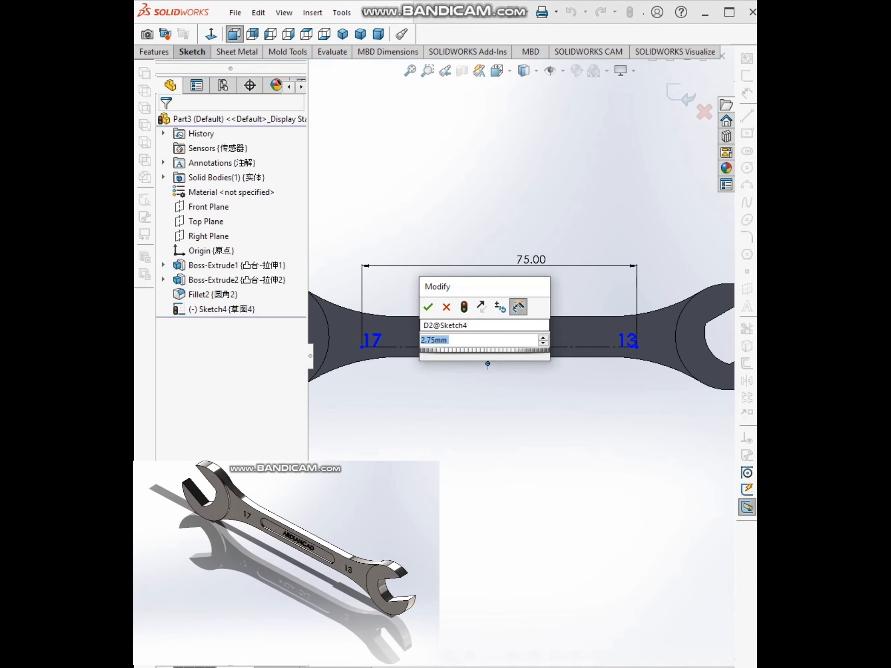
text(2.5)
key(Return)
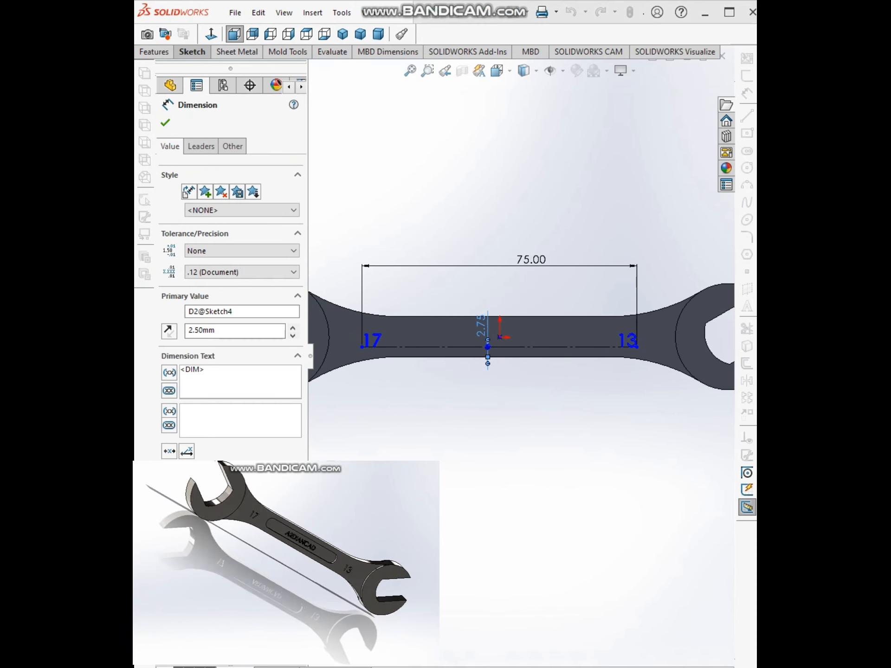
- Set the construction line's distance from the handle's lower edge to 3 mm
double_click(481, 329)
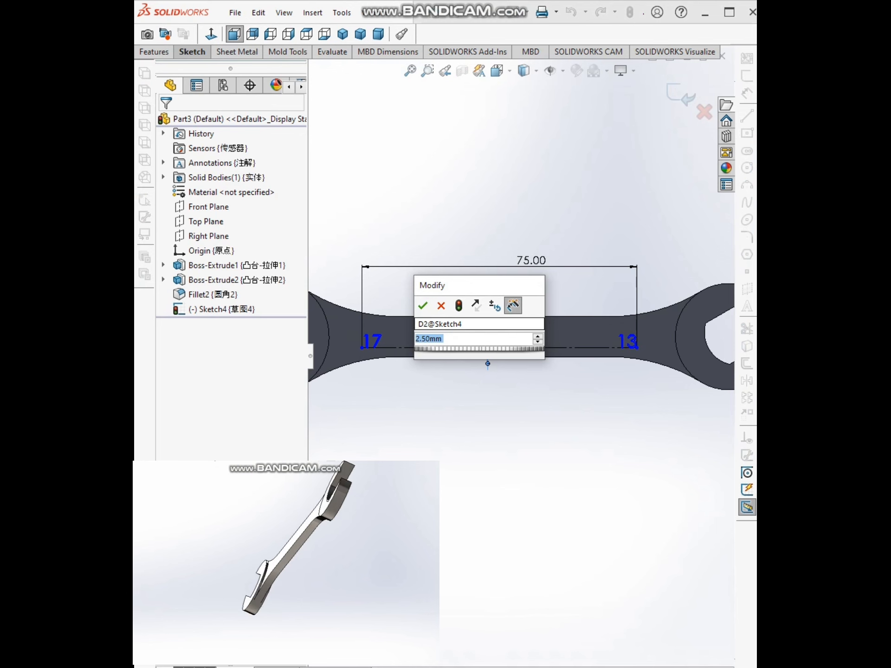
text(3)
key(Return)
scroll(510, 348, up, 3)
scroll(510, 348, down, 2)
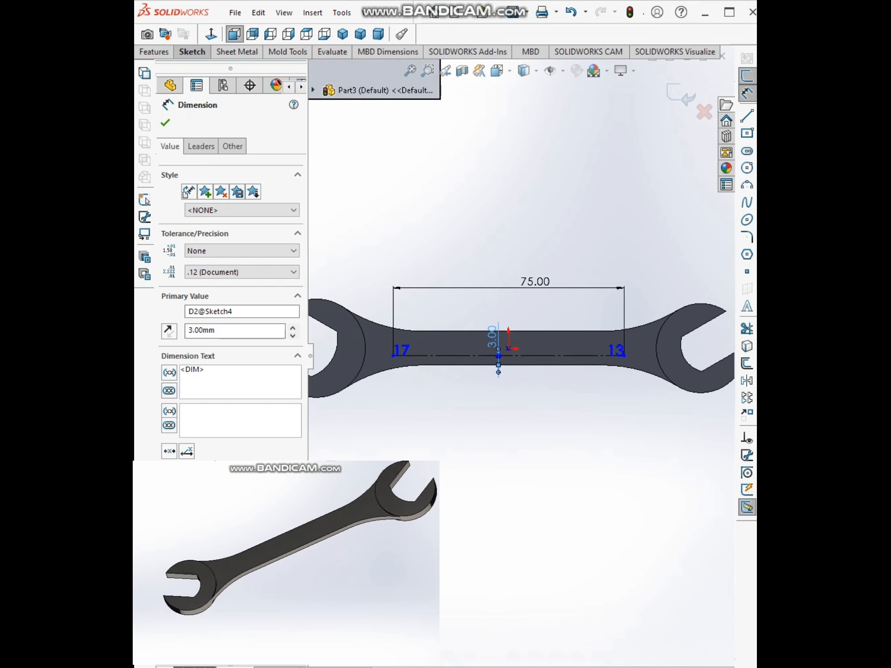
- Start an extruded cut from the 17 and 13 text sketch, with a Blind end condition and a depth of 2 mm
scroll(516, 358, up, 1)
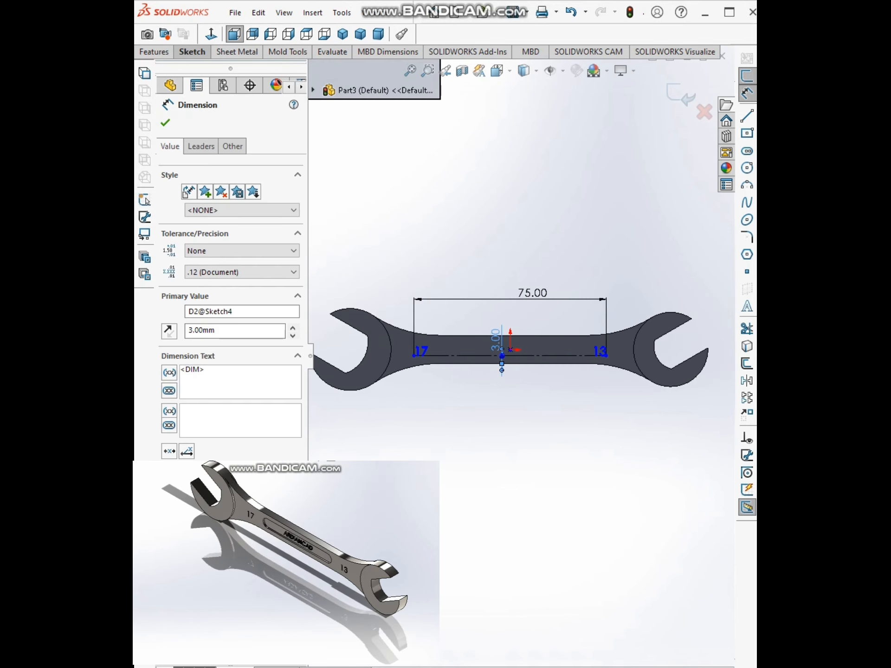
scroll(448, 372, down, 2)
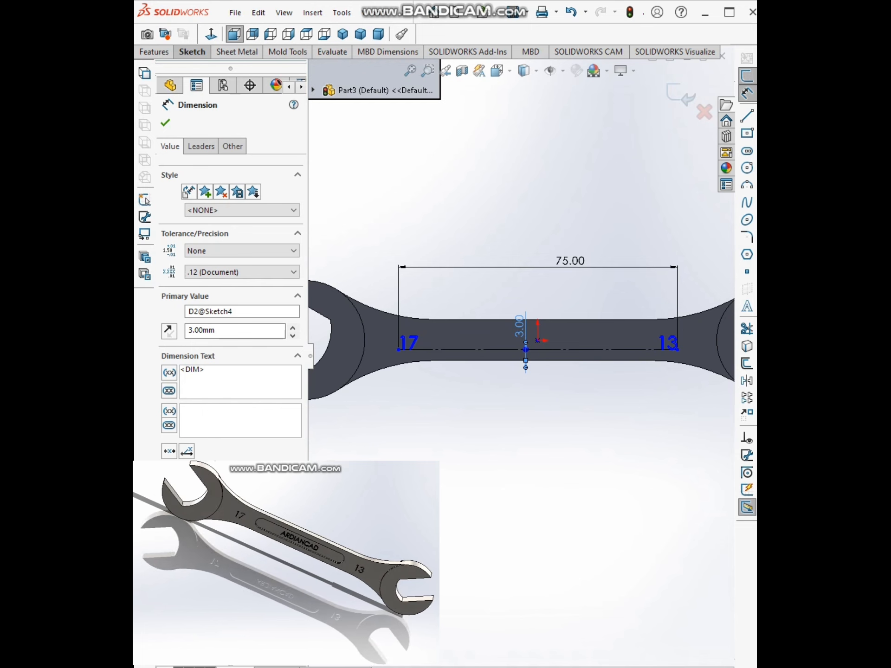
key(Escape)
mouse_move(551, 361)
middle_down()
mouse_move(530, 365)
mouse_move(511, 388)
middle_up()
scroll(424, 338, down, 4)
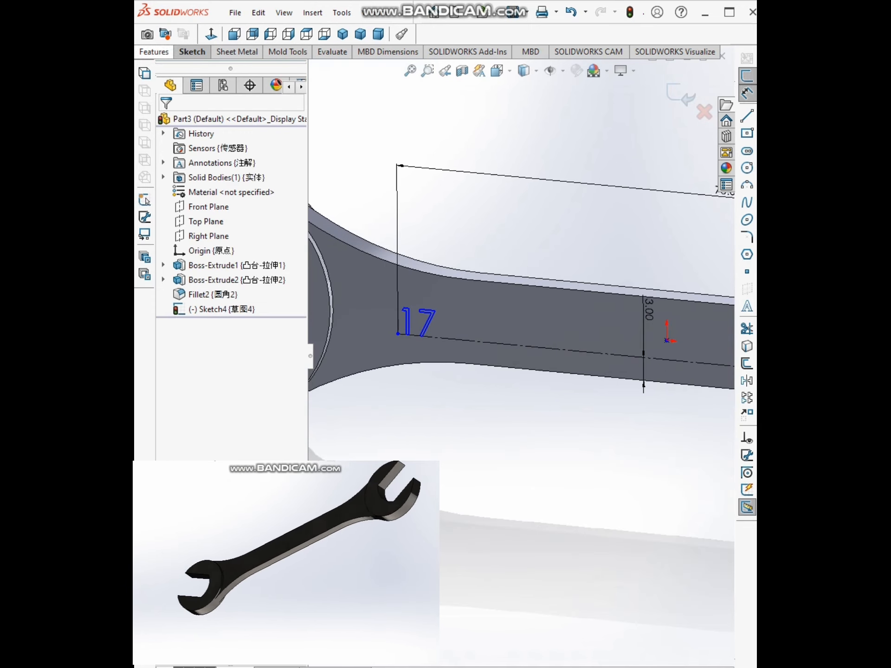
click(155, 52)
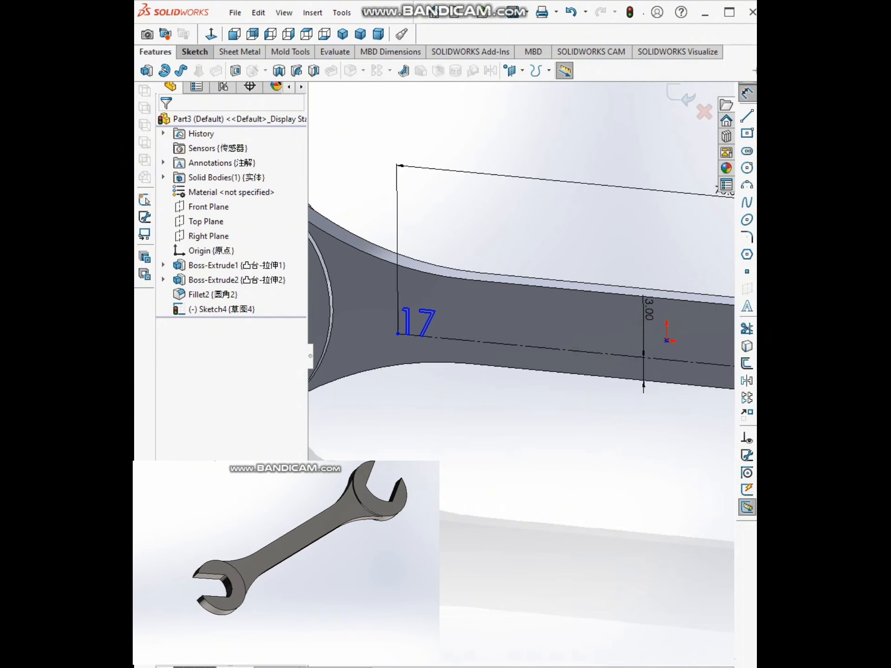
click(235, 71)
scroll(412, 332, down, 5)
scroll(413, 338, down, 1)
middle_drag(460, 351, 441, 354)
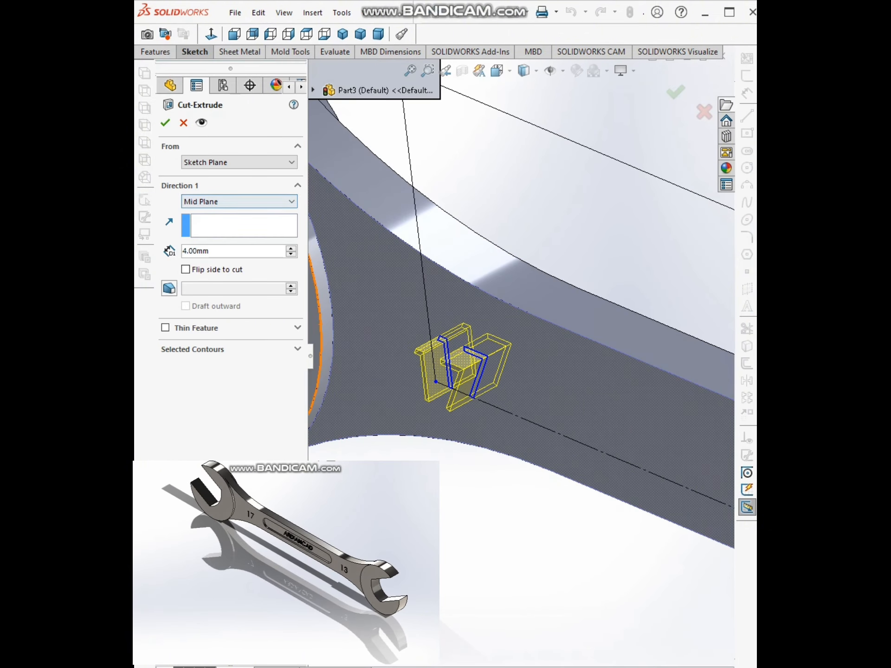
click(239, 202)
click(223, 213)
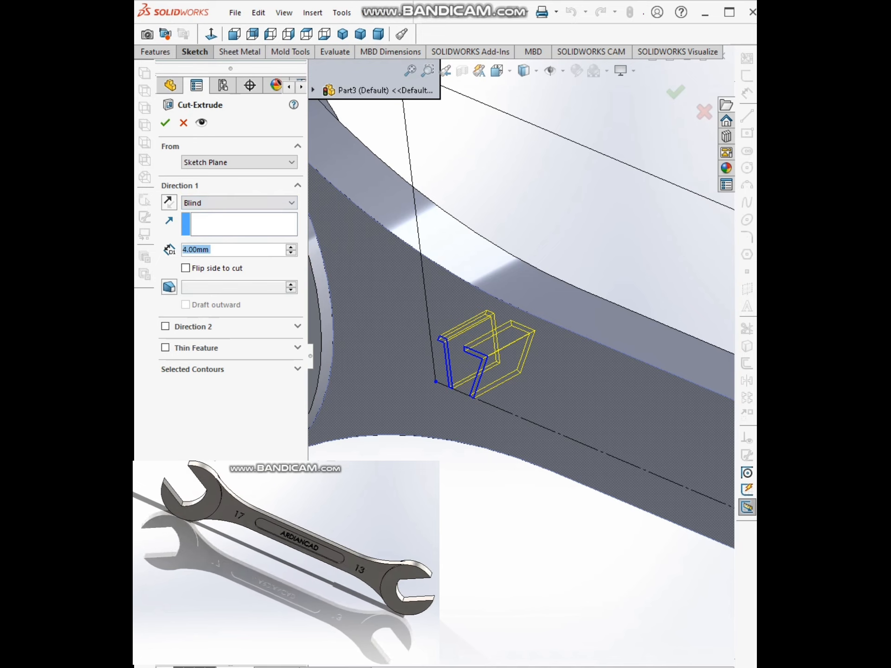
text(2)
key(Return)
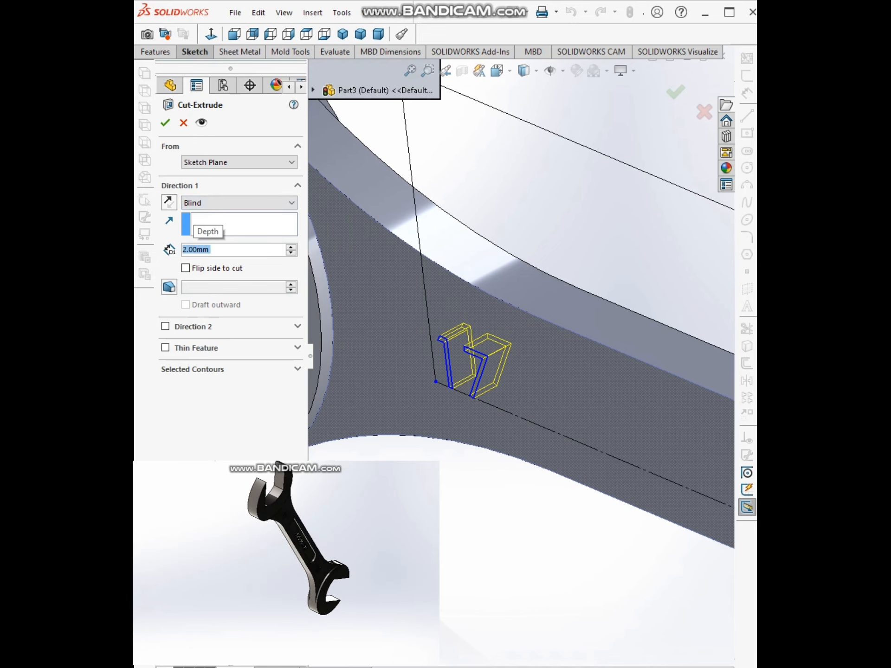
- Set the text cut's depth to 1 mm and complete the cut into the handle
text(1)
key(Return)
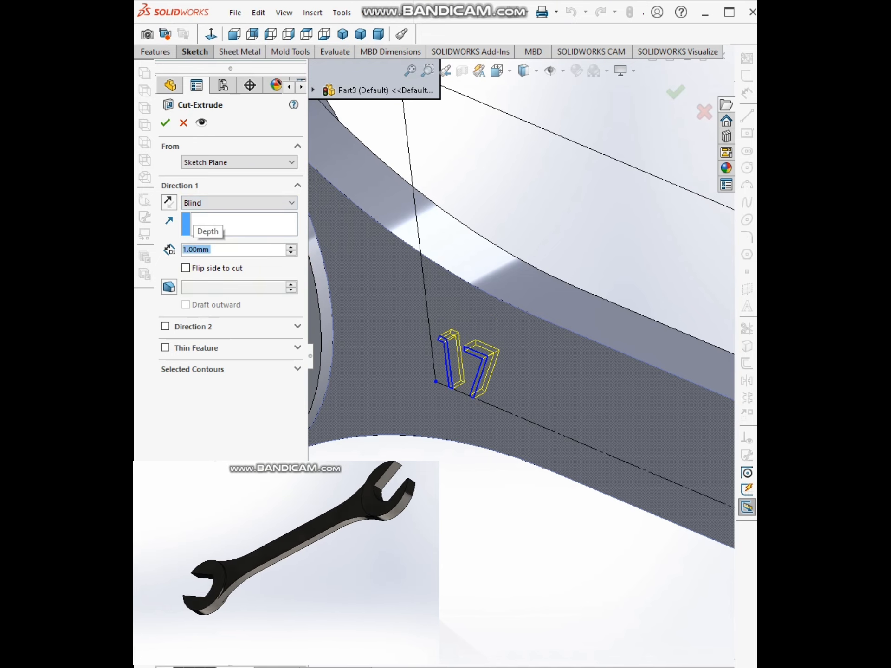
key(Return)
scroll(503, 360, up, 5)
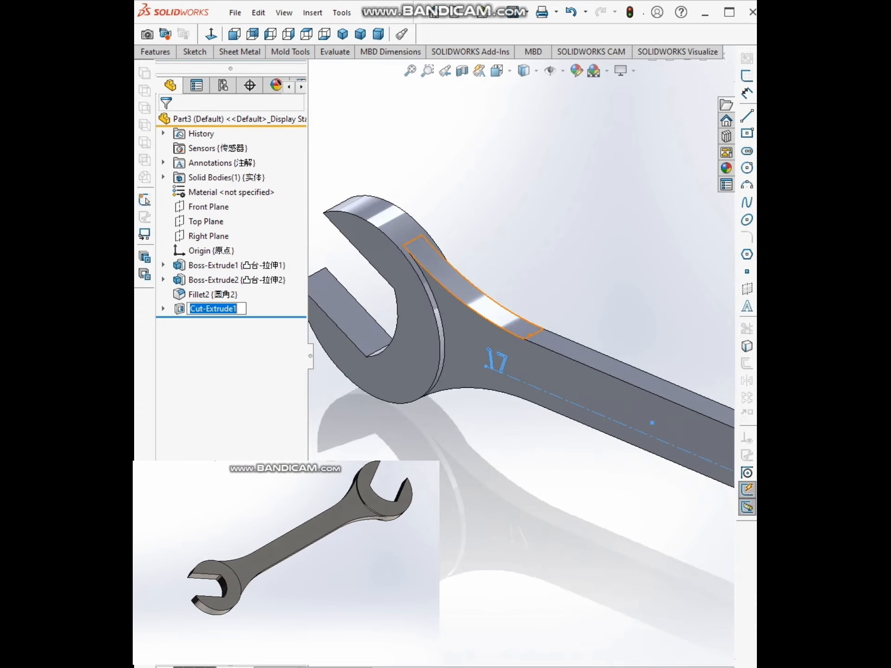
mouse_move(519, 404)
middle_down()
mouse_move(563, 358)
mouse_move(534, 339)
mouse_move(522, 390)
mouse_move(511, 383)
mouse_move(530, 398)
middle_up()
scroll(551, 374, up, 3)
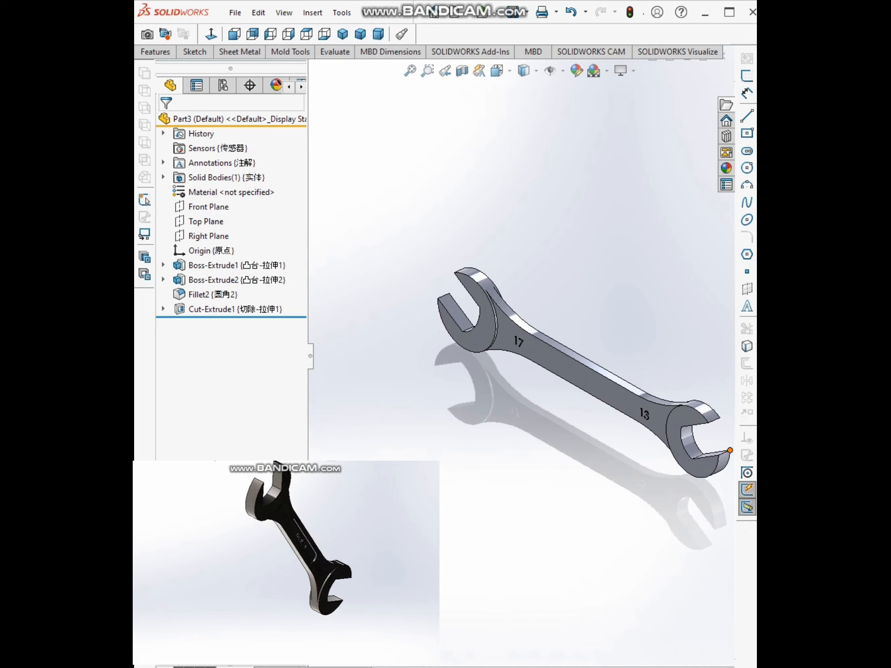
- On the handle's flat face, sketch a horizontal centrepoint slot from the origin, about 38.7 mm between centres and 4.9 mm wide
ctrl+middle_drag(591, 333, 537, 324)
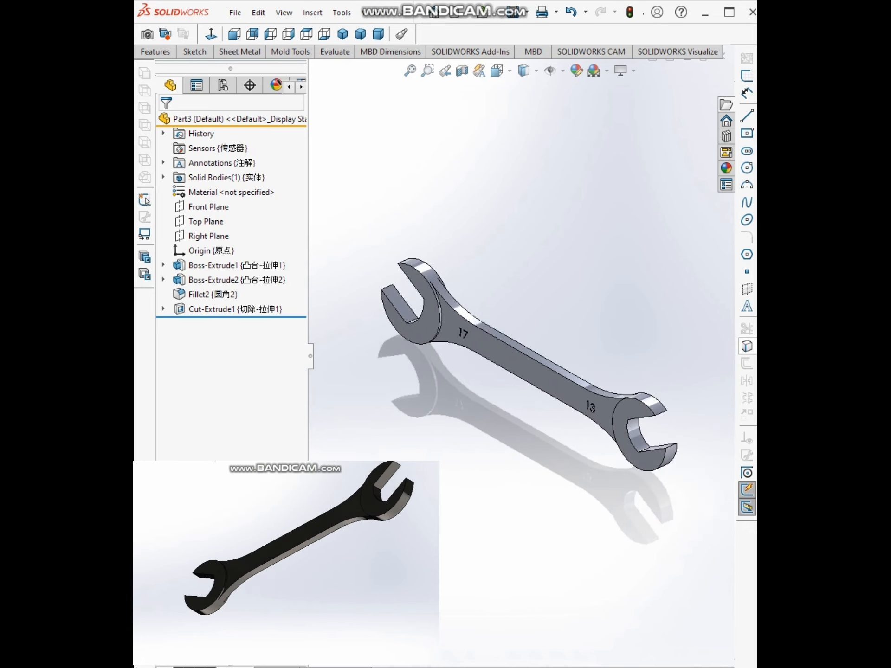
scroll(537, 325, down, 3)
click(526, 408)
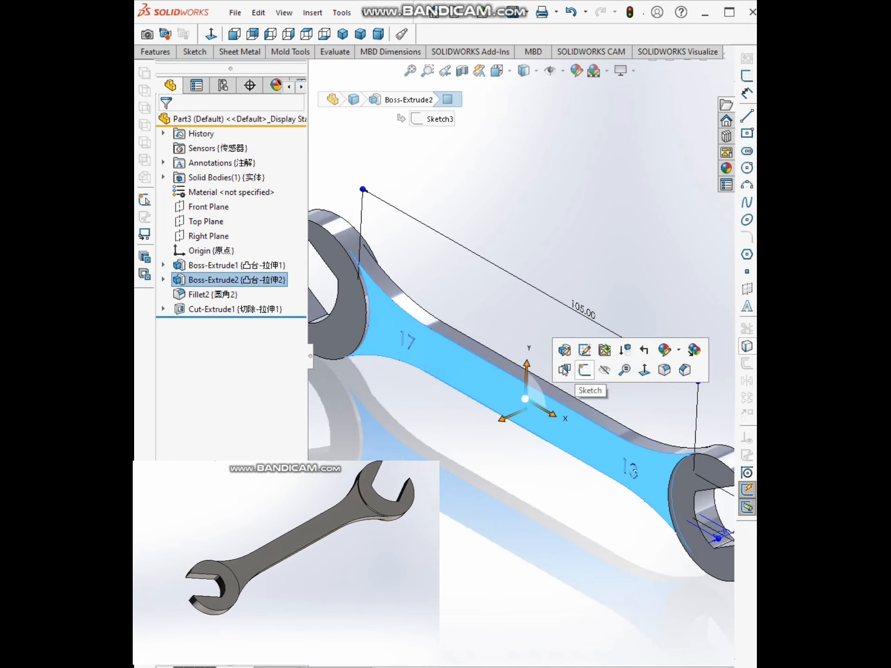
click(584, 370)
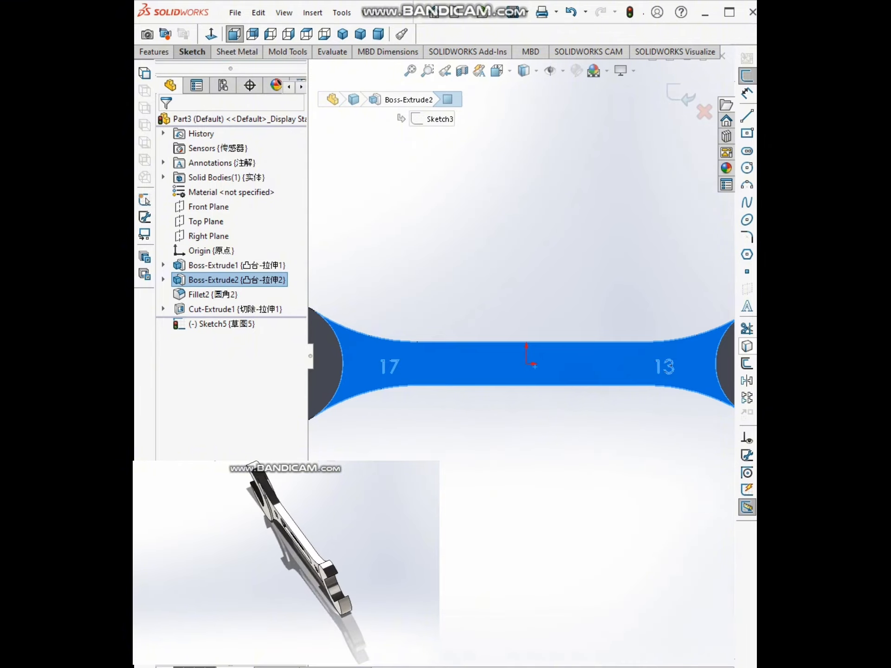
click(747, 150)
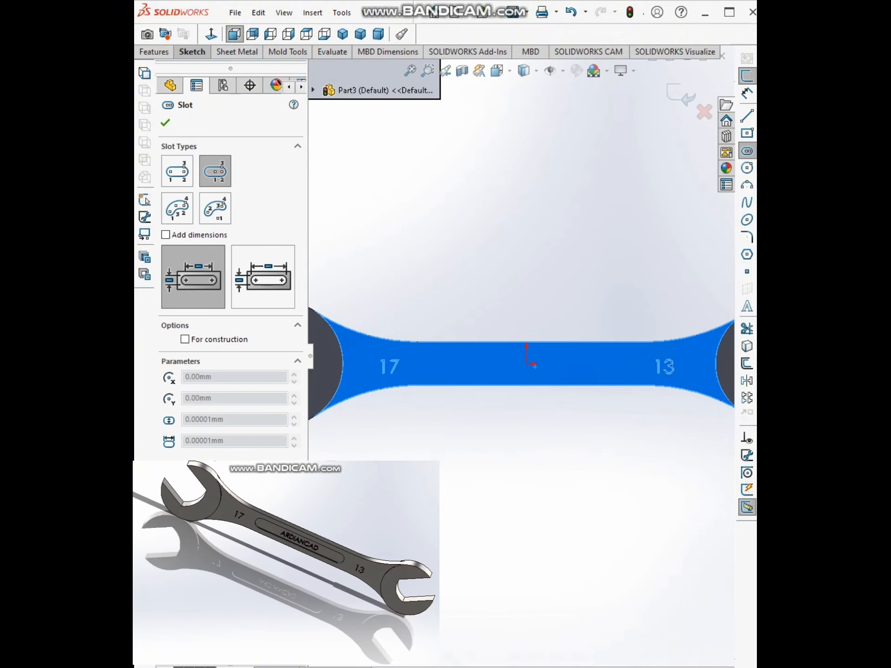
click(756, 150)
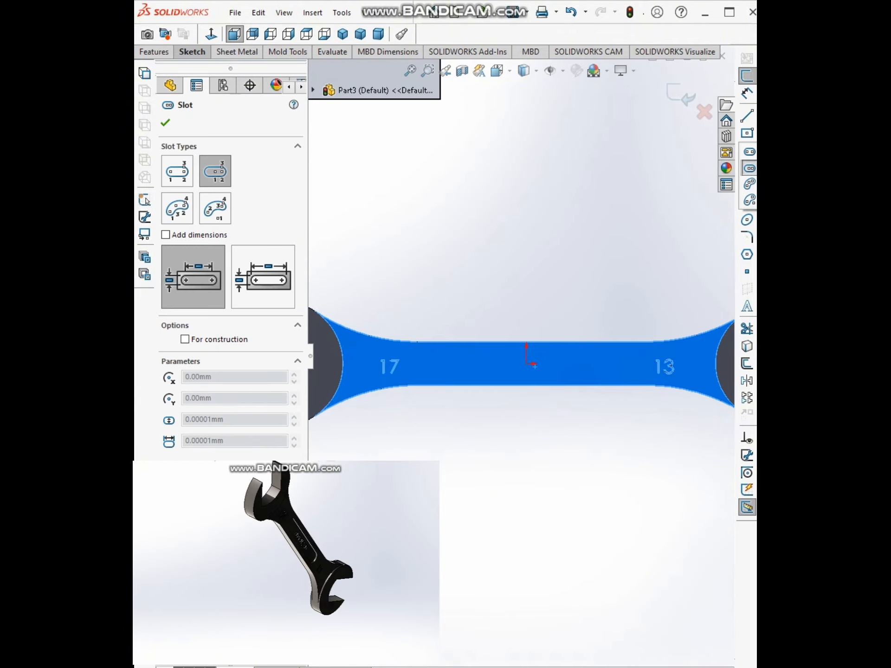
key(Escape)
click(527, 364)
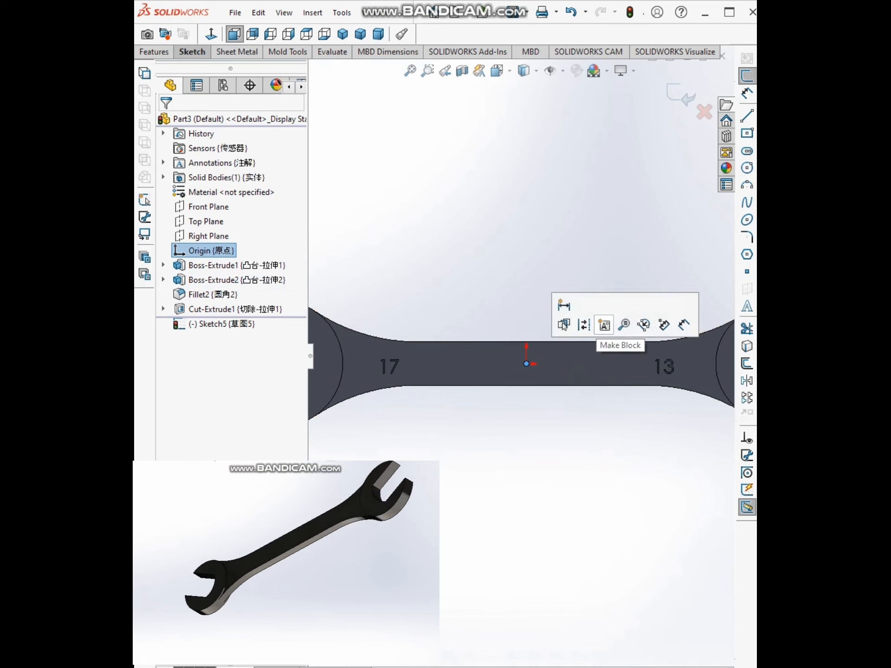
click(747, 151)
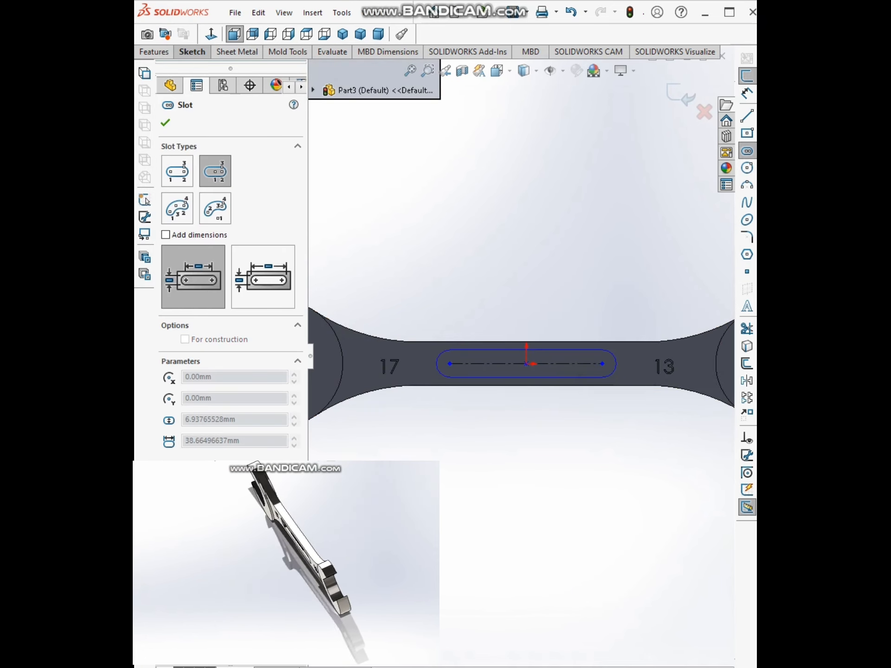
click(613, 364)
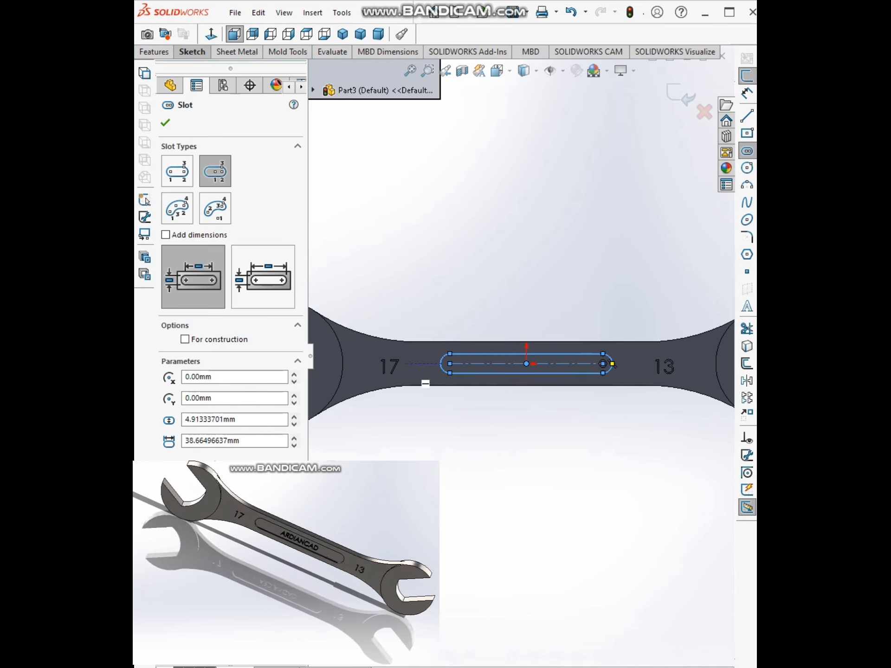
click(263, 277)
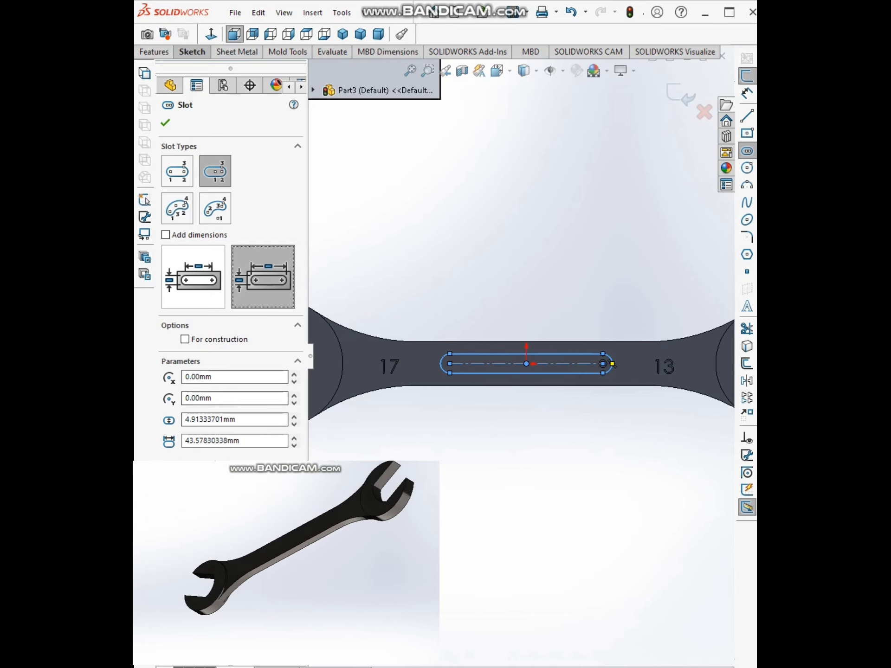
click(193, 277)
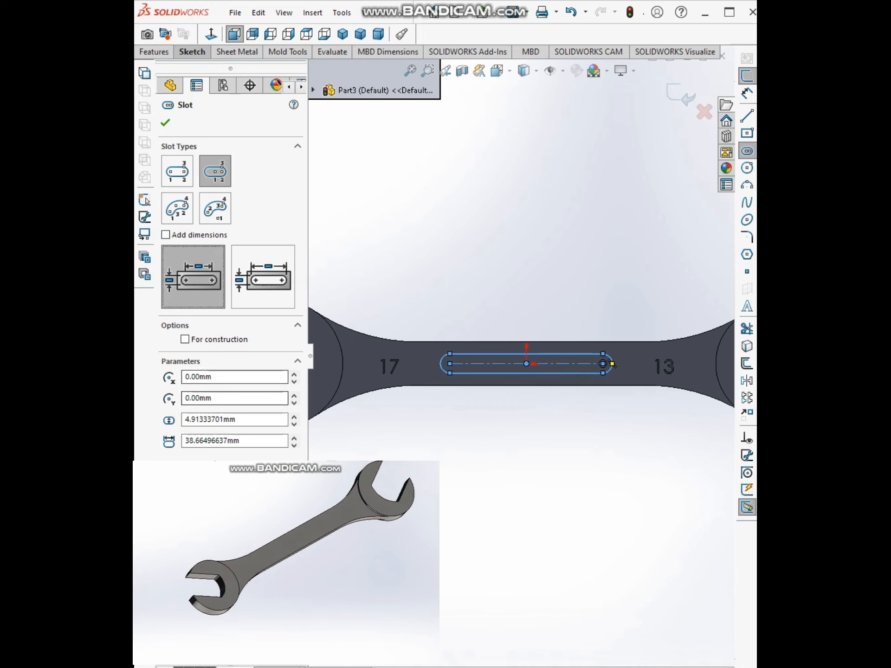
- Set the slot's centre-to-centre length to 45 mm and its width to 6 mm
click(237, 420)
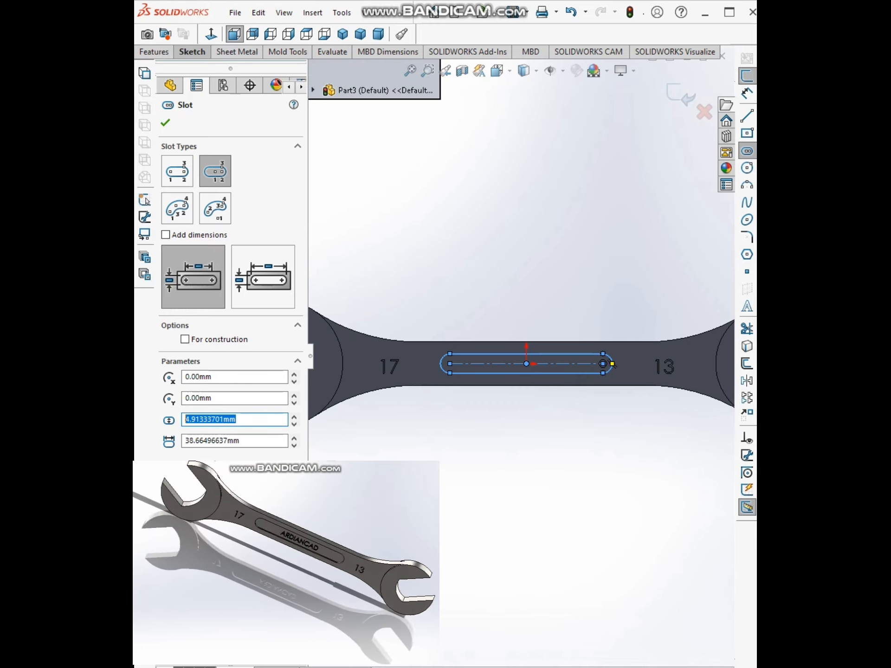
text(45.00mm)
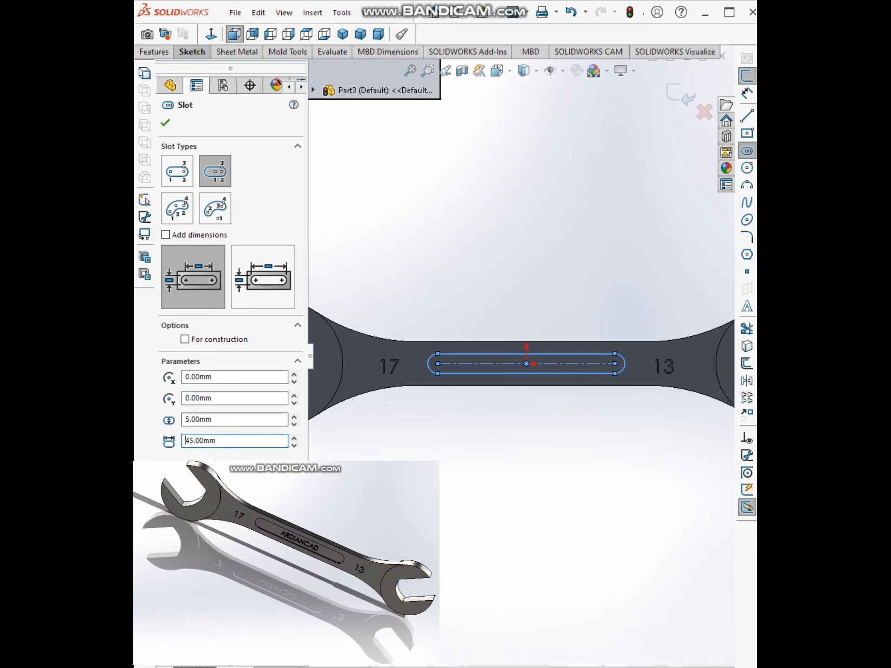
key(shift+Tab)
text(8)
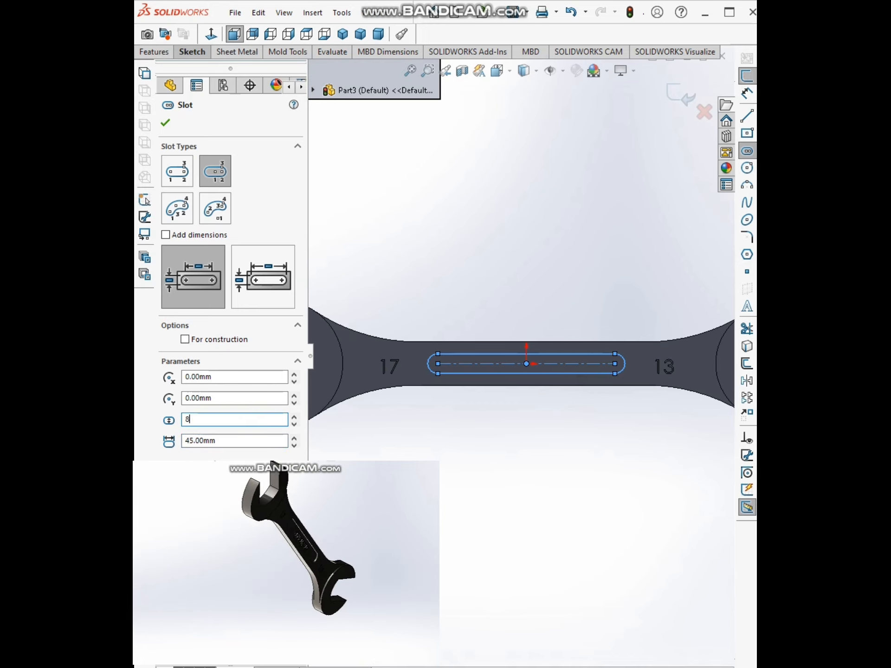
key(Return)
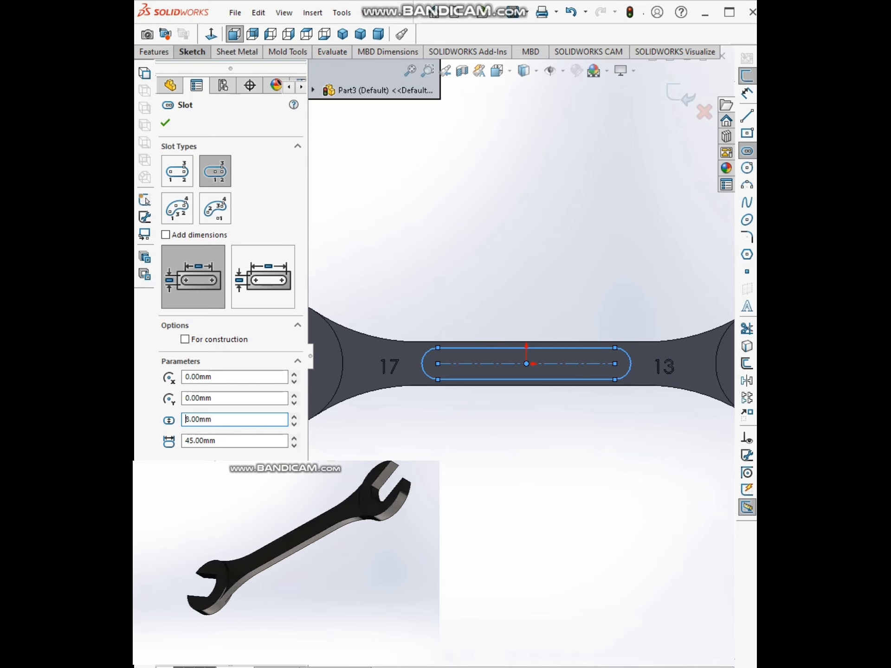
key(Return)
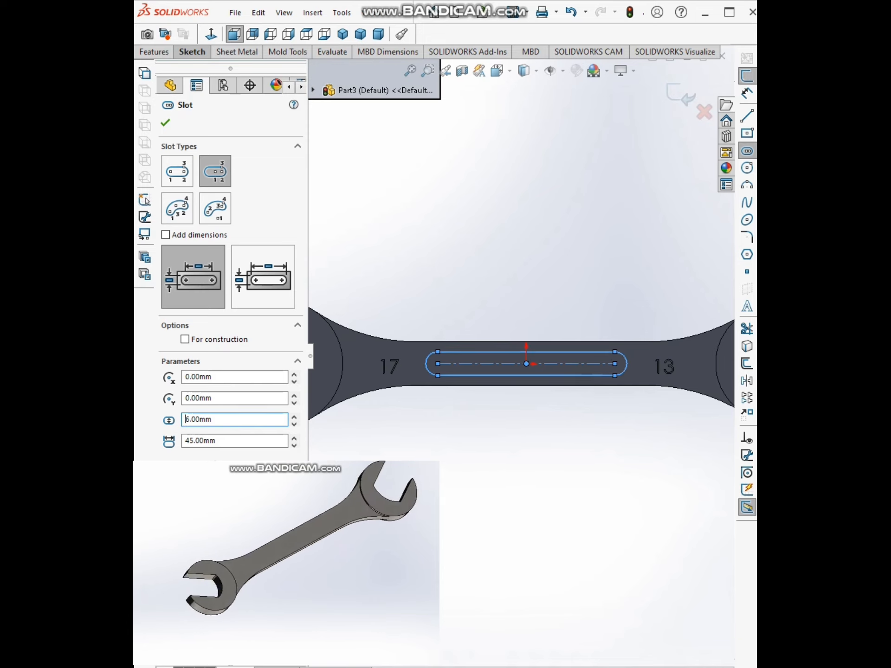
scroll(571, 360, up, 4)
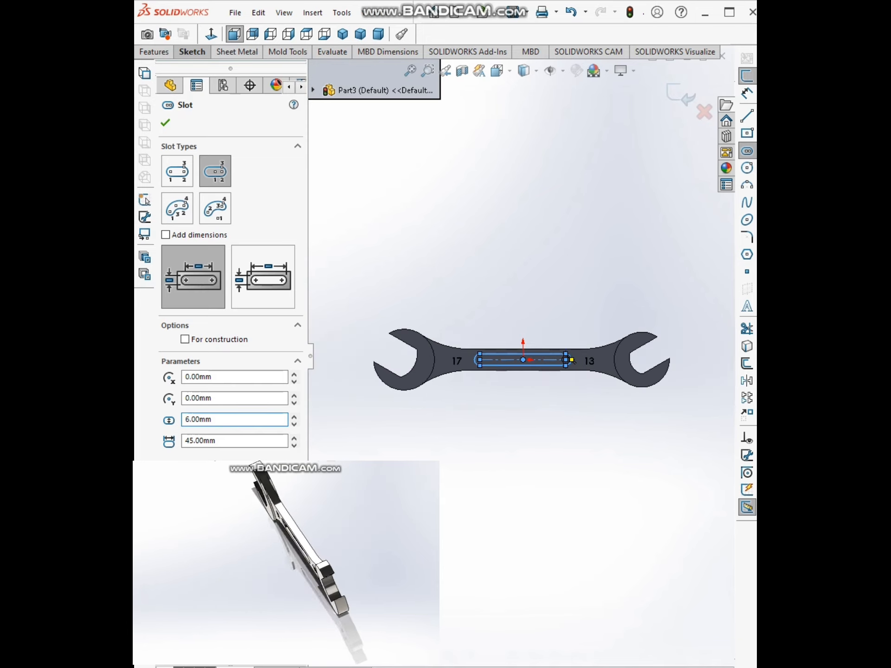
scroll(571, 360, down, 2)
key(Escape)
- Cut the slot into the handle as a Blind extruded cut, 1 mm deep
middle_drag(573, 320, 527, 348)
scroll(517, 358, down, 3)
click(154, 52)
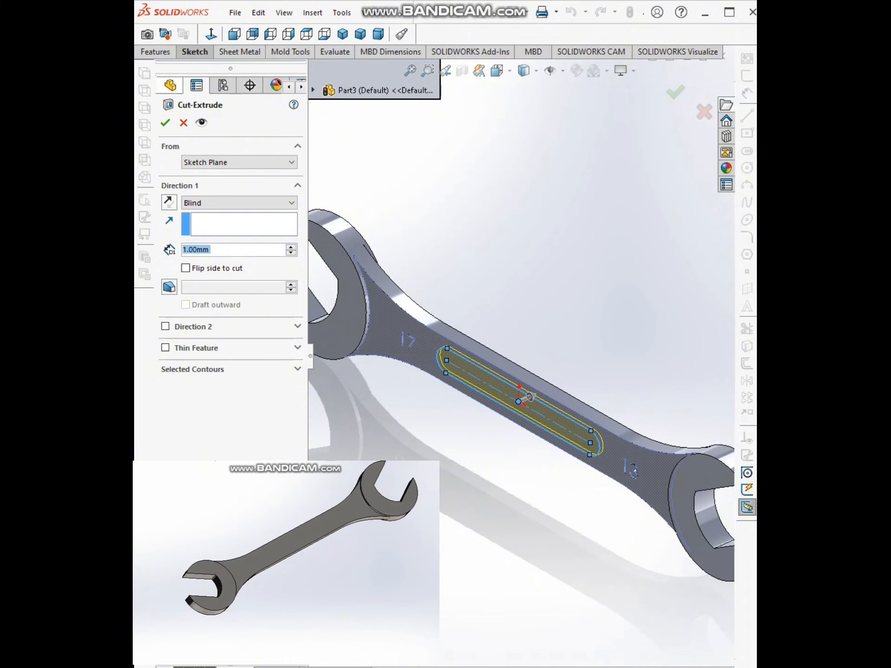
key(Return)
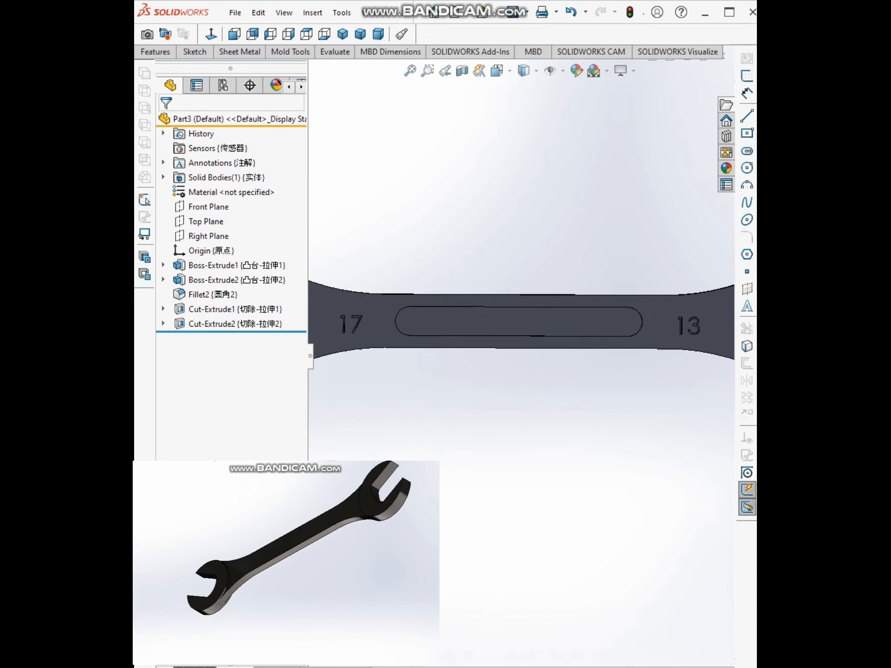
click(525, 320)
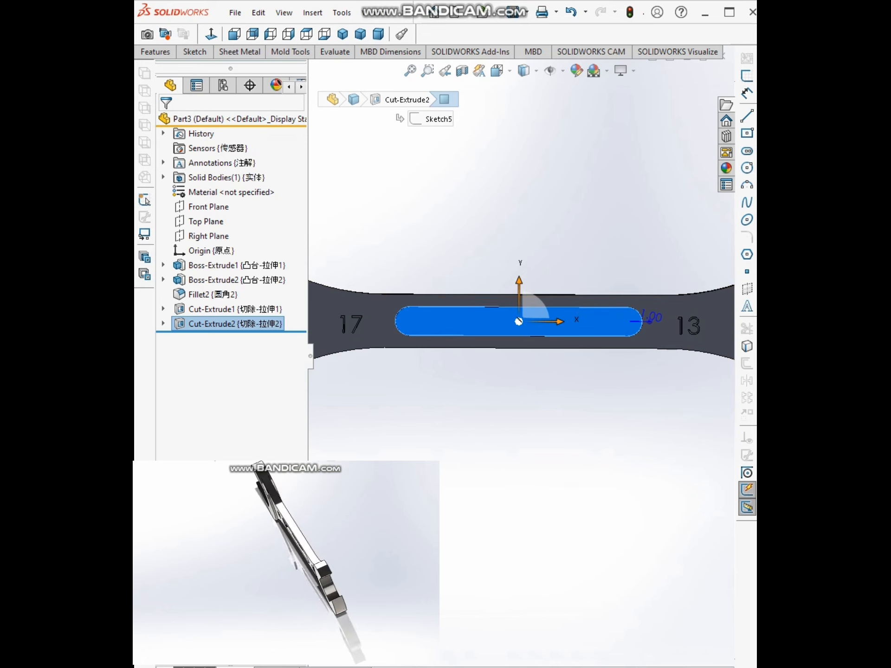
click(360, 33)
key(Escape)
- On the slot pocket's floor, sketch a horizontal midpoint line centred on the origin, about 33 mm long
scroll(500, 308, down, 3)
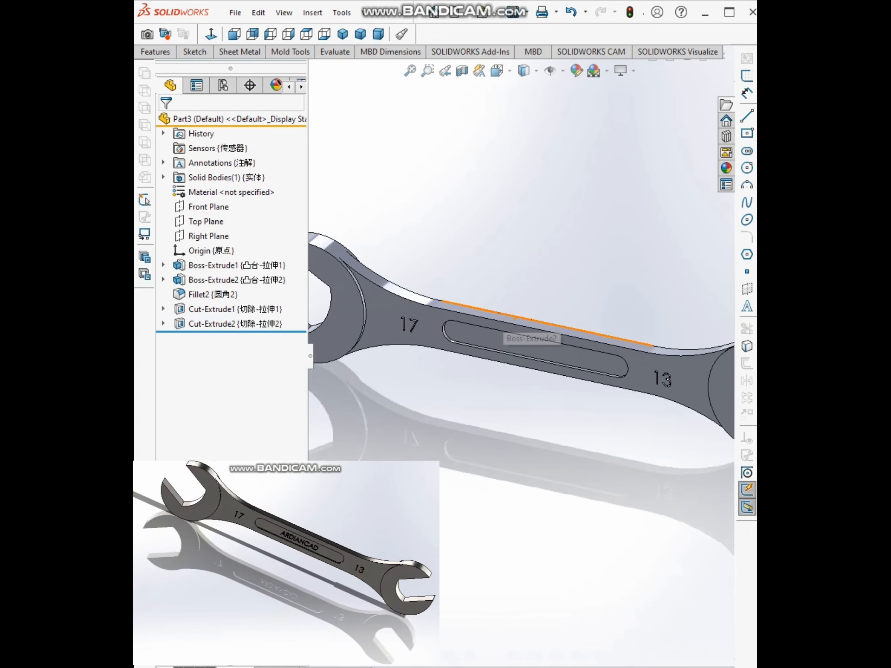
scroll(500, 309, up, 3)
scroll(492, 350, down, 4)
click(492, 350)
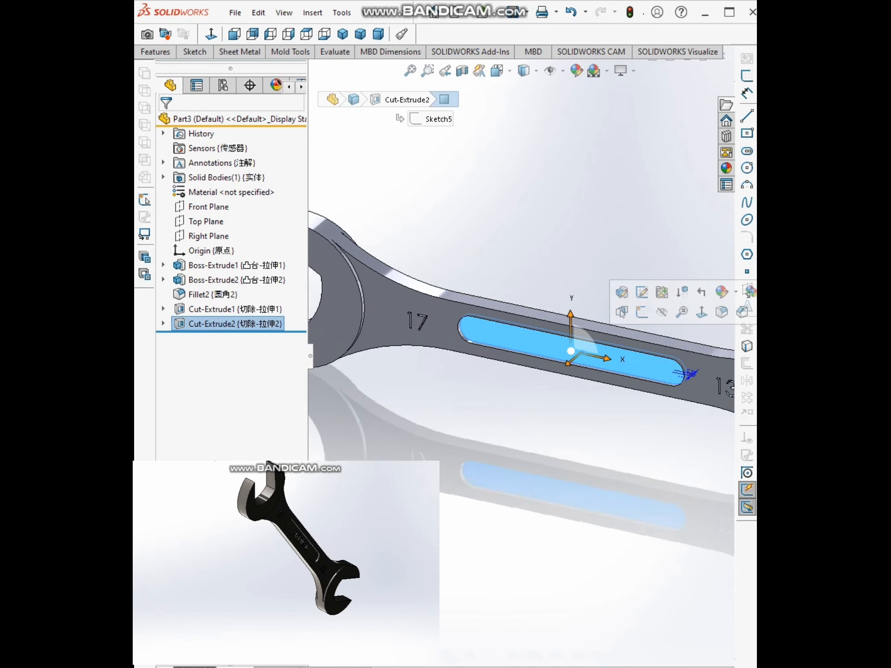
click(622, 312)
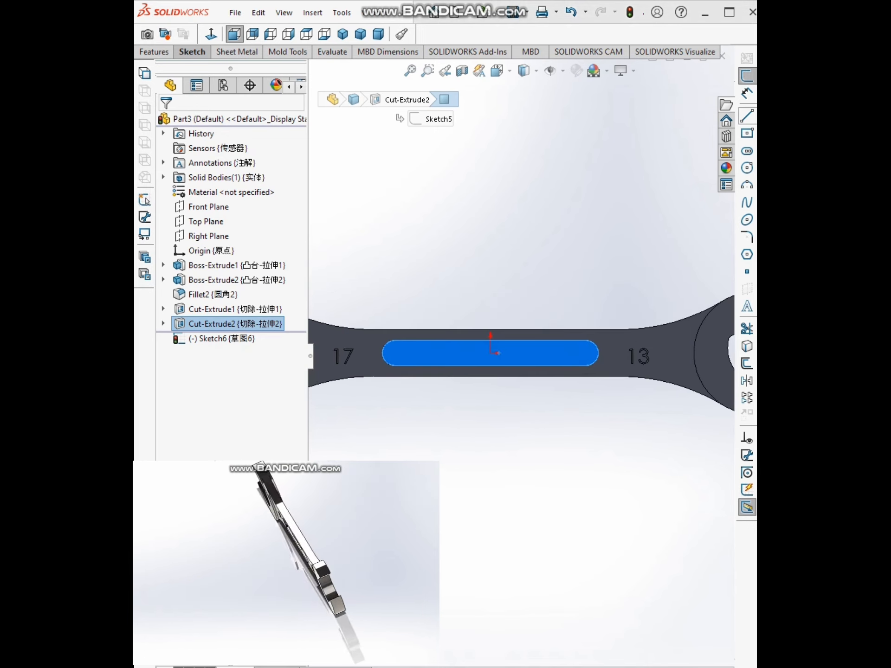
click(755, 116)
click(748, 149)
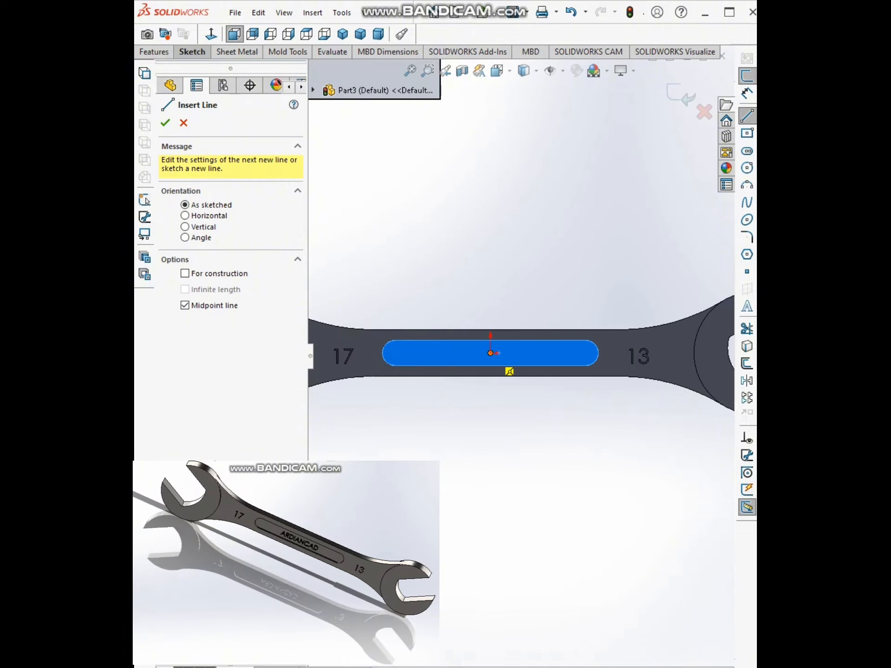
click(491, 353)
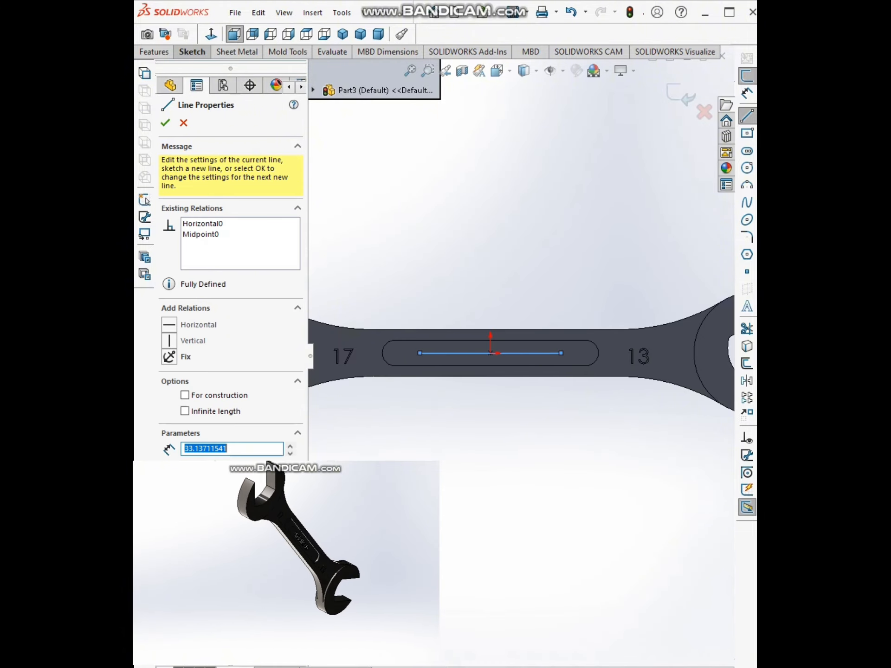
click(490, 353)
key(Escape)
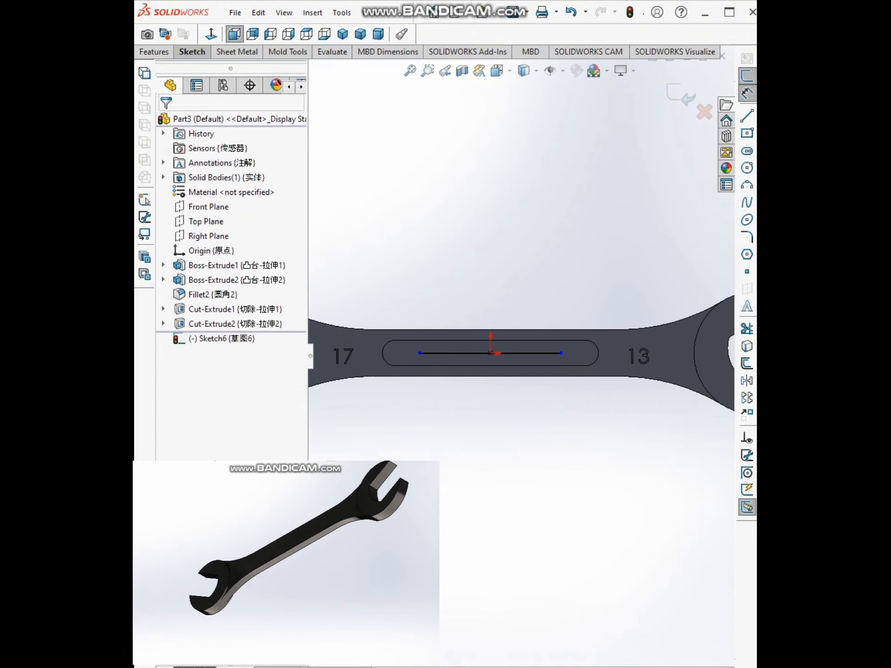
- Set the midpoint line's length to 30 mm and convert it to a construction line
click(491, 353)
double_click(518, 286)
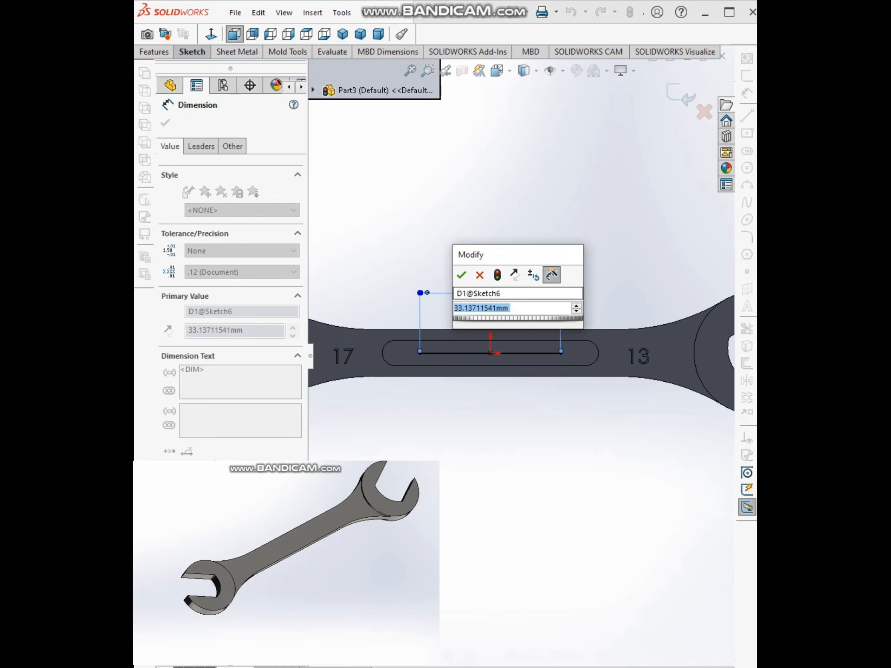
text(30)
key(Return)
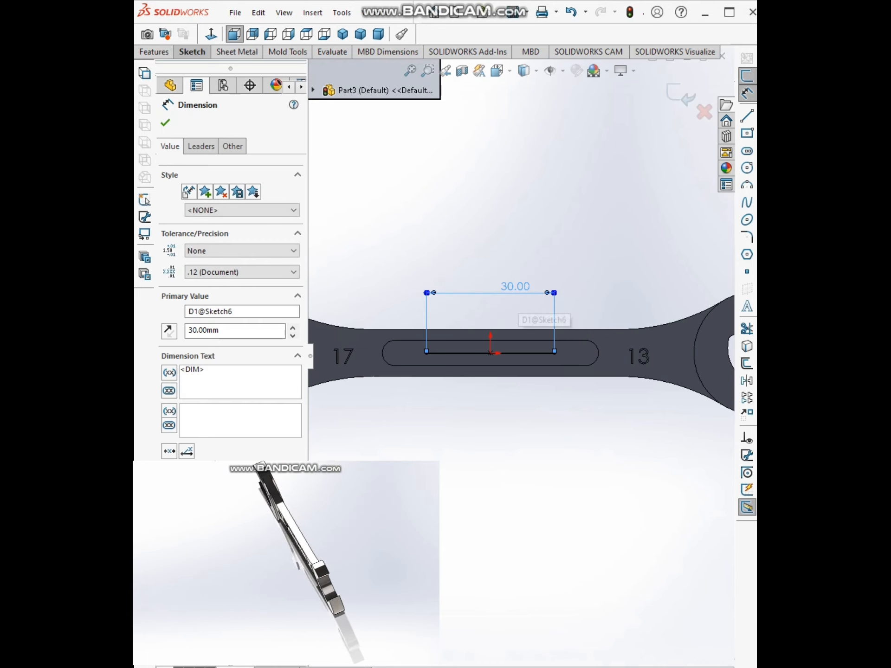
key(Escape)
click(491, 353)
key(Escape)
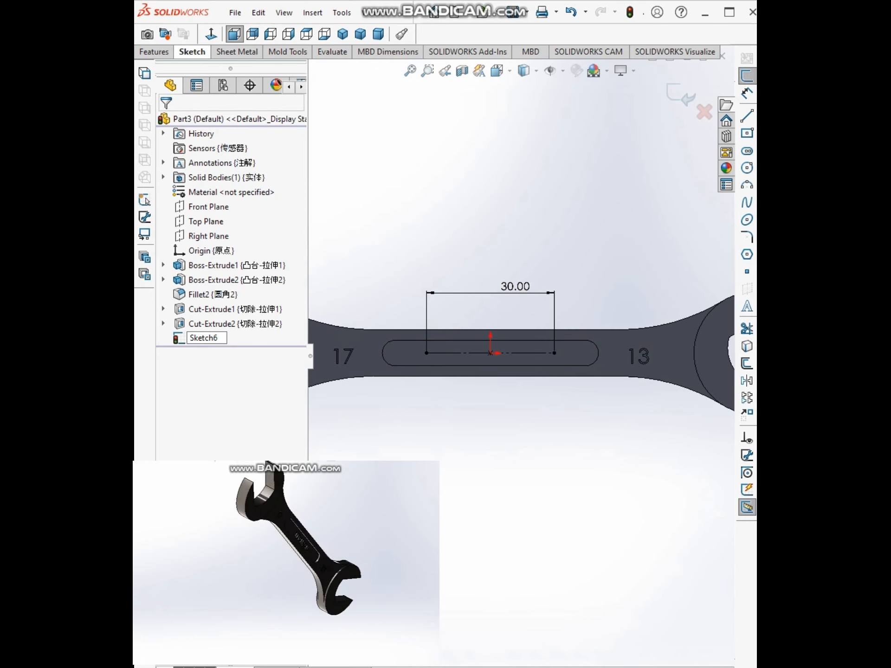
- Add the sketch text ARDIANCAD along the construction line on the slot pocket's floor
click(457, 70)
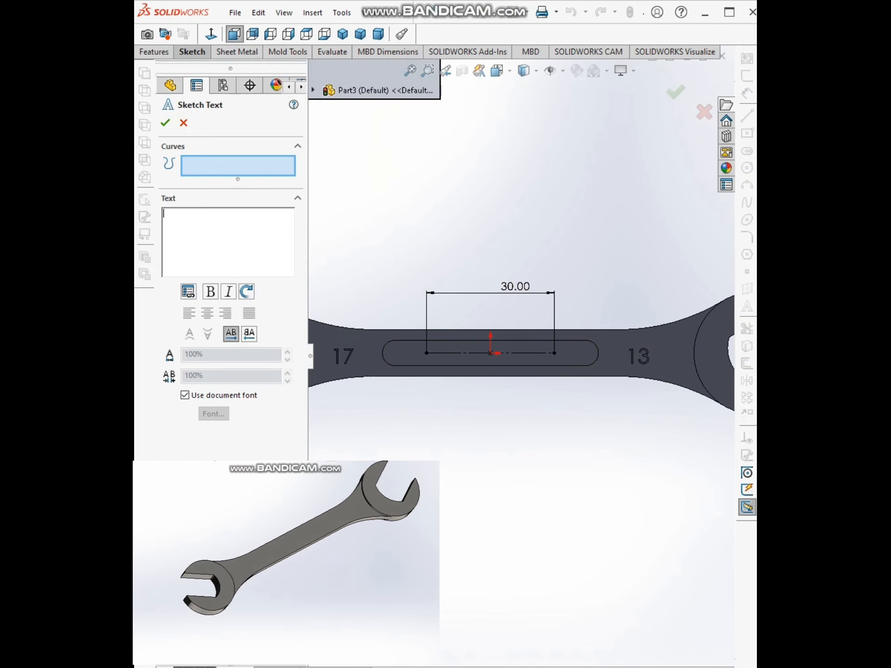
click(455, 353)
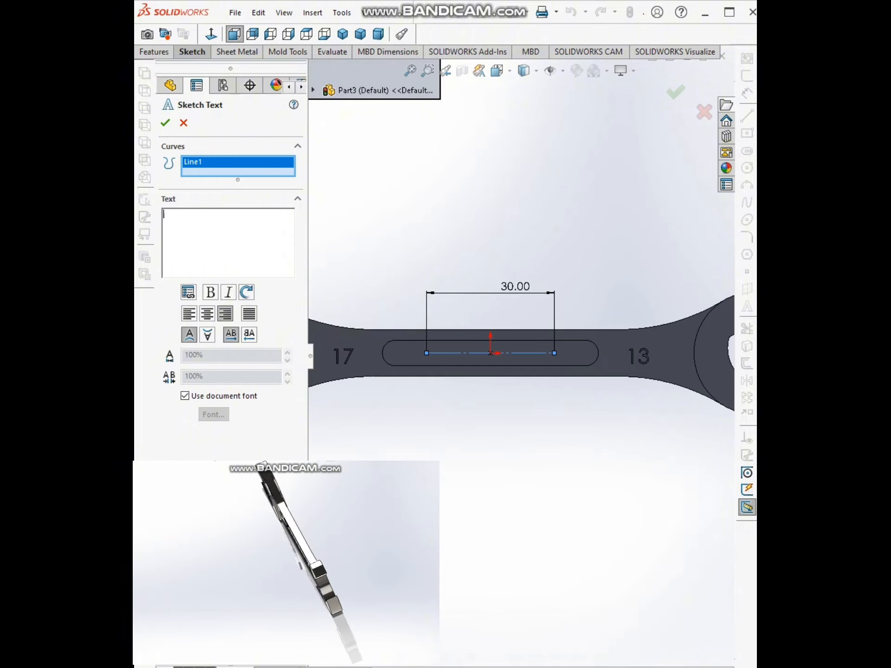
text(NCAD)
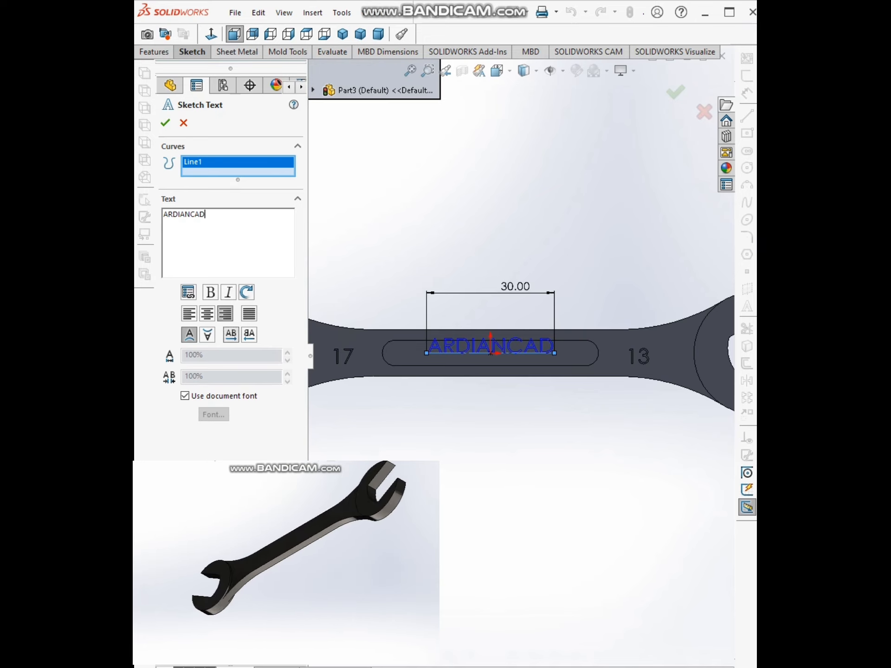
- Override the document font with smaller Century Gothic Regular lettering, centre the text on the construction line and accept it
click(185, 396)
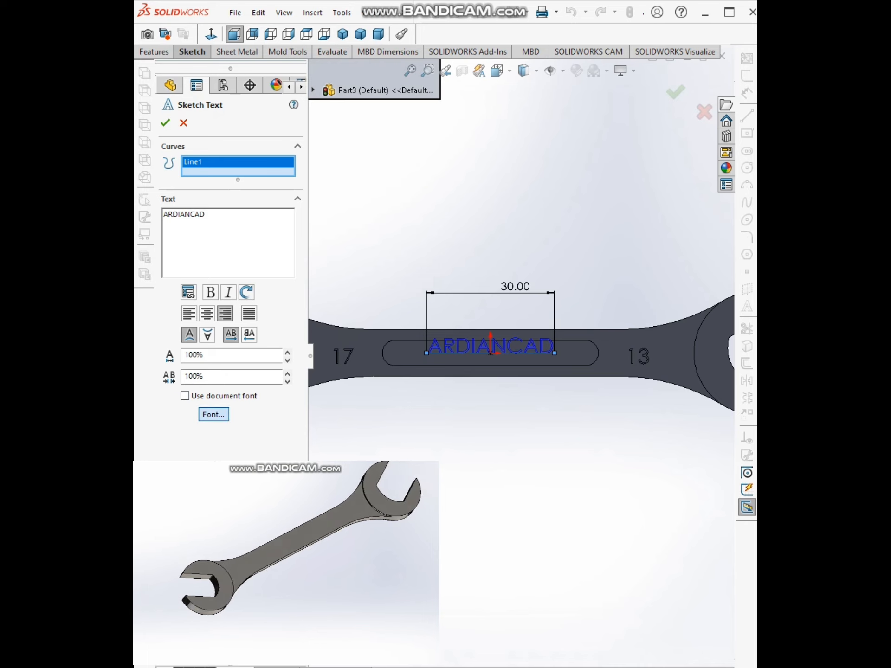
click(213, 414)
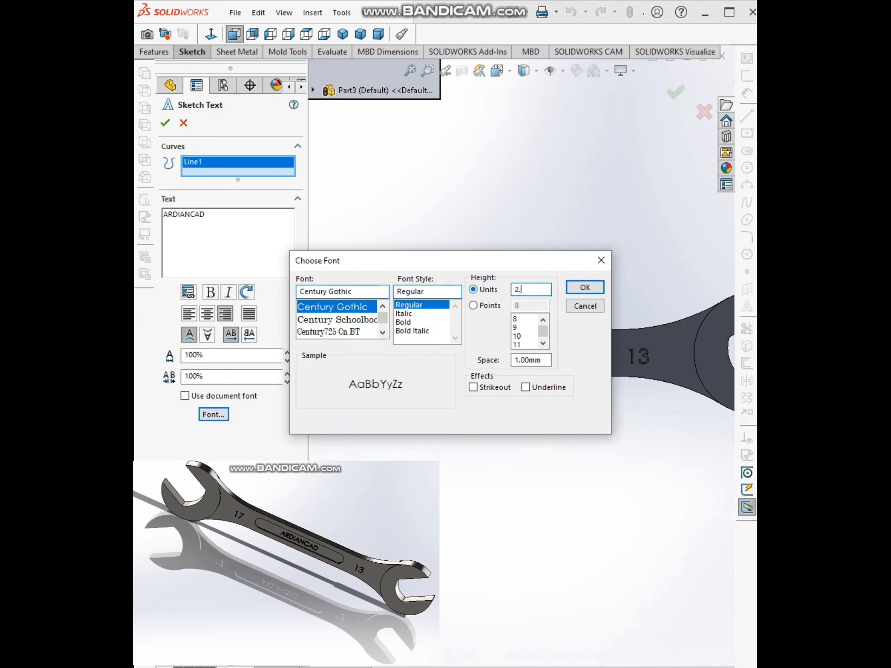
key(Return)
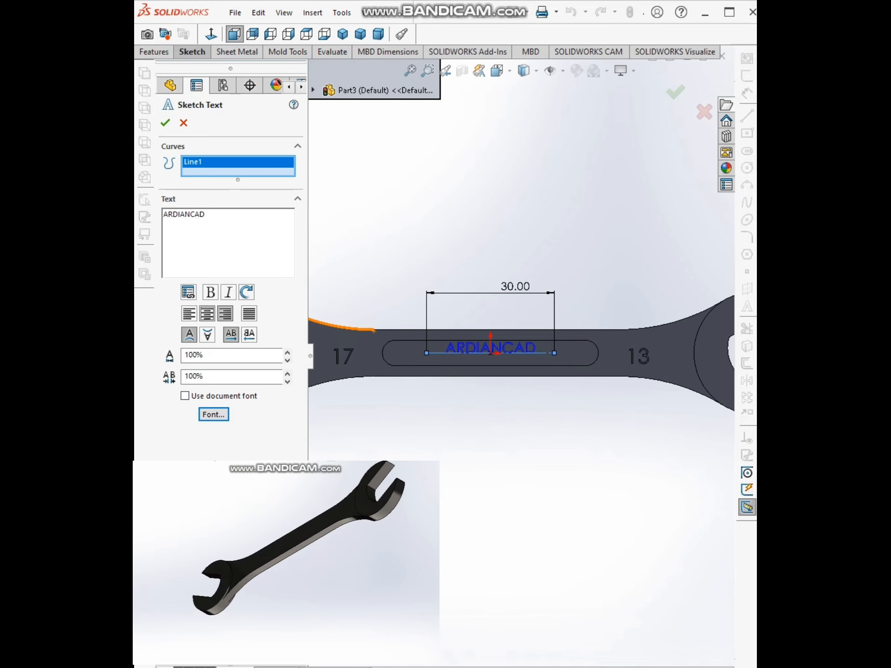
scroll(490, 353, down, 3)
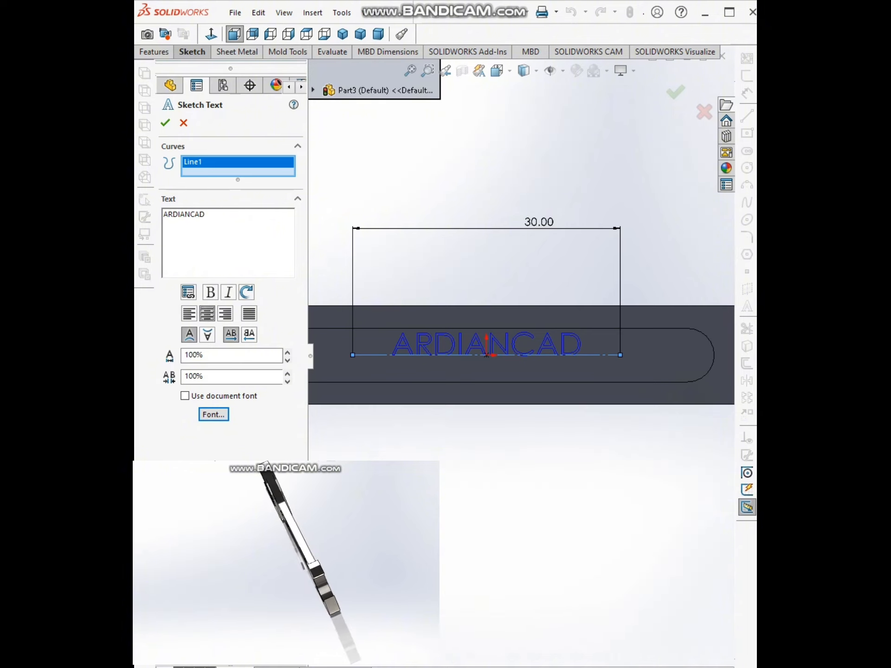
click(165, 123)
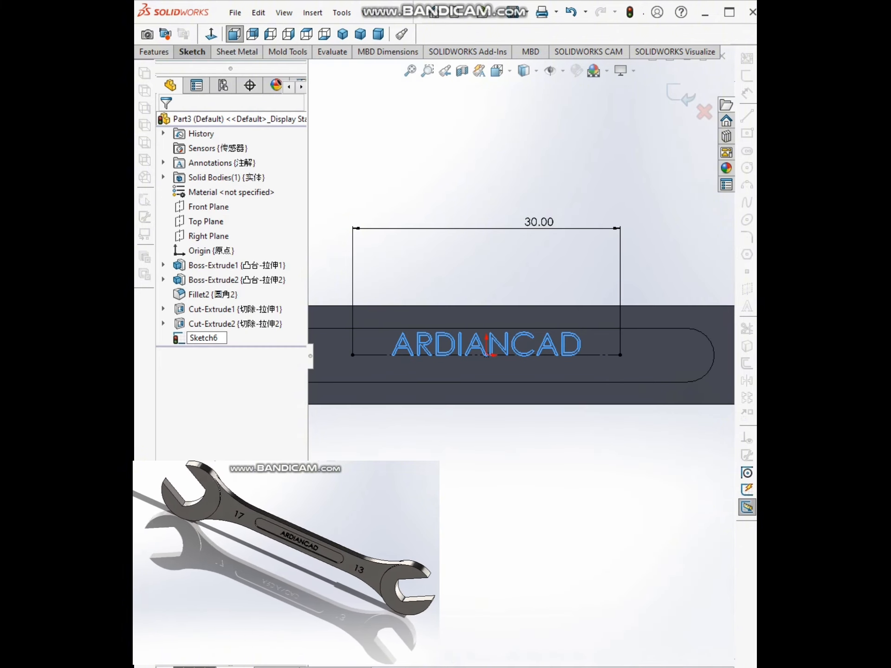
- Release the construction line's midpoint from the origin so the text's baseline can move vertically
mouse_move(155, 52)
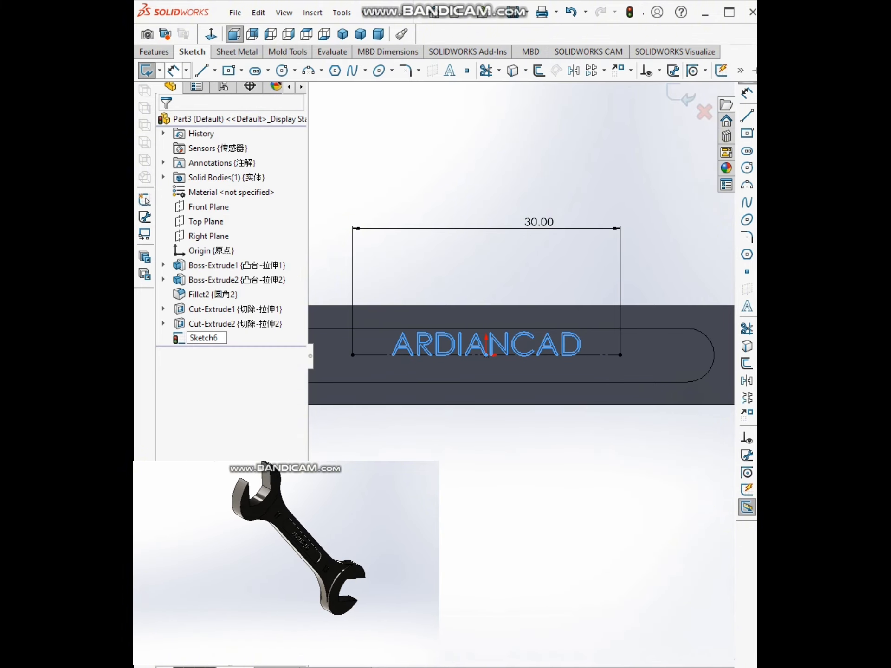
scroll(487, 395, down, 3)
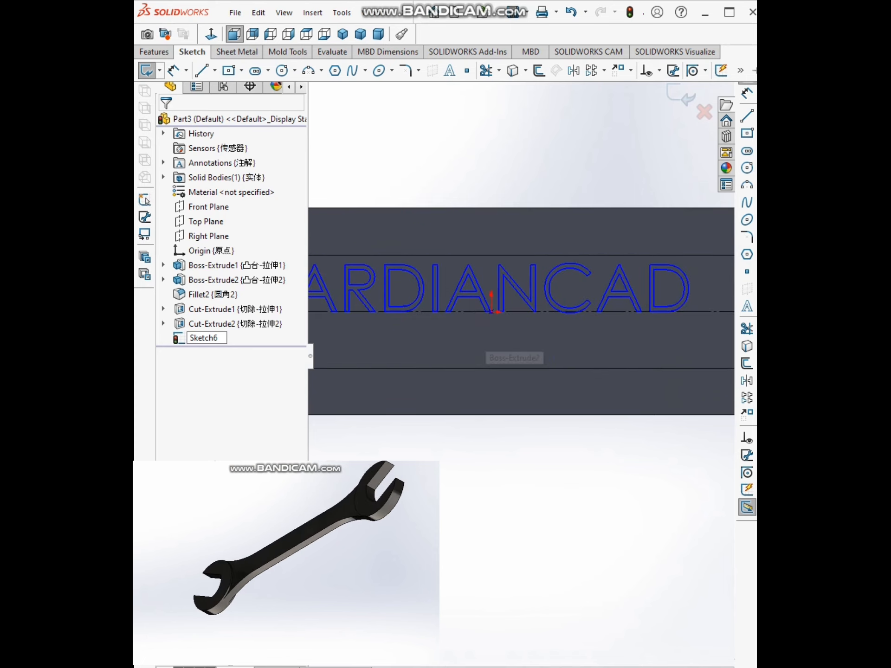
click(491, 312)
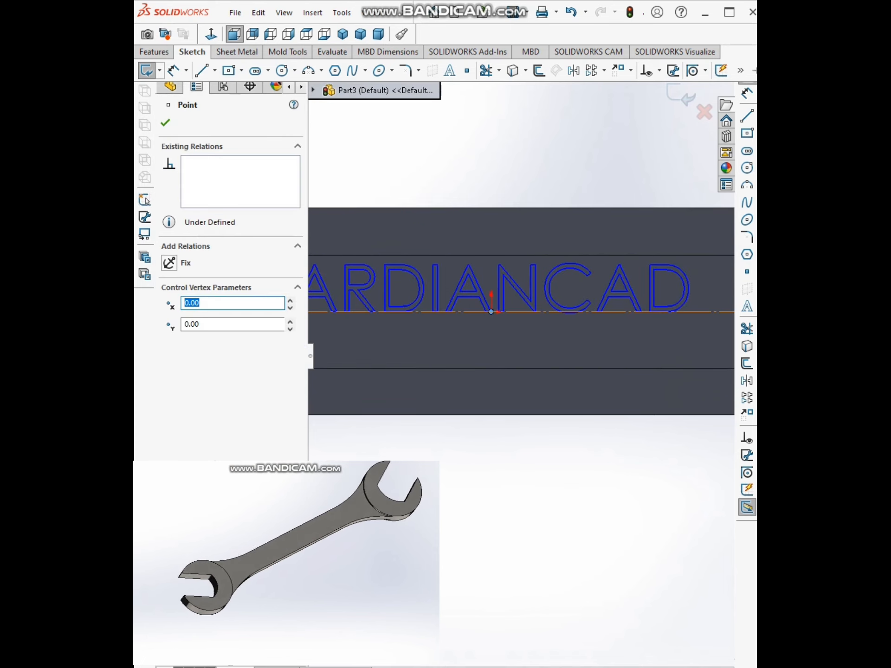
click(518, 312)
key(Escape)
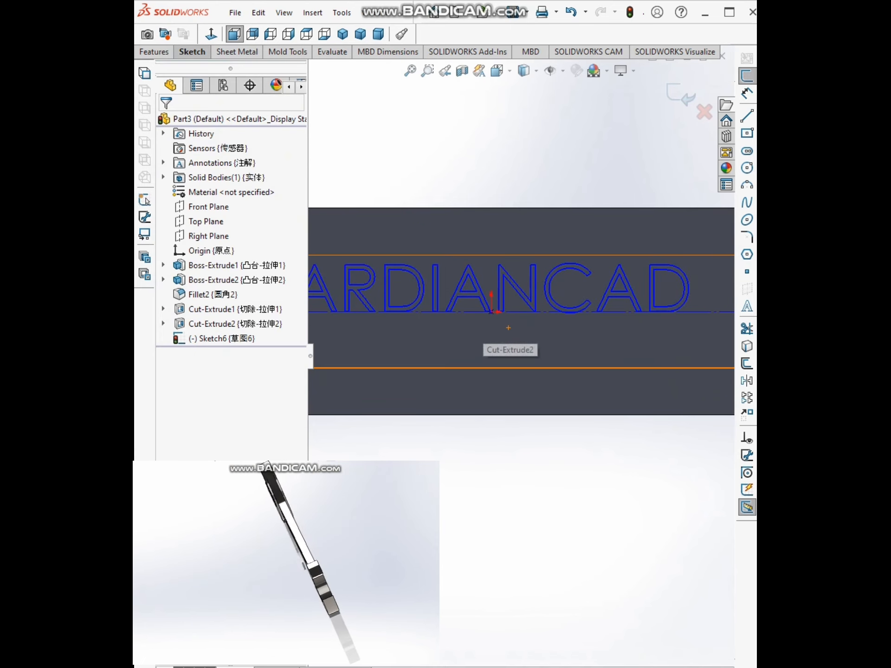
- Dimension the construction line from the slot's lower edge and set the distance to 3.00mm/2, giving 1.5 mm
scroll(520, 355, up, 2)
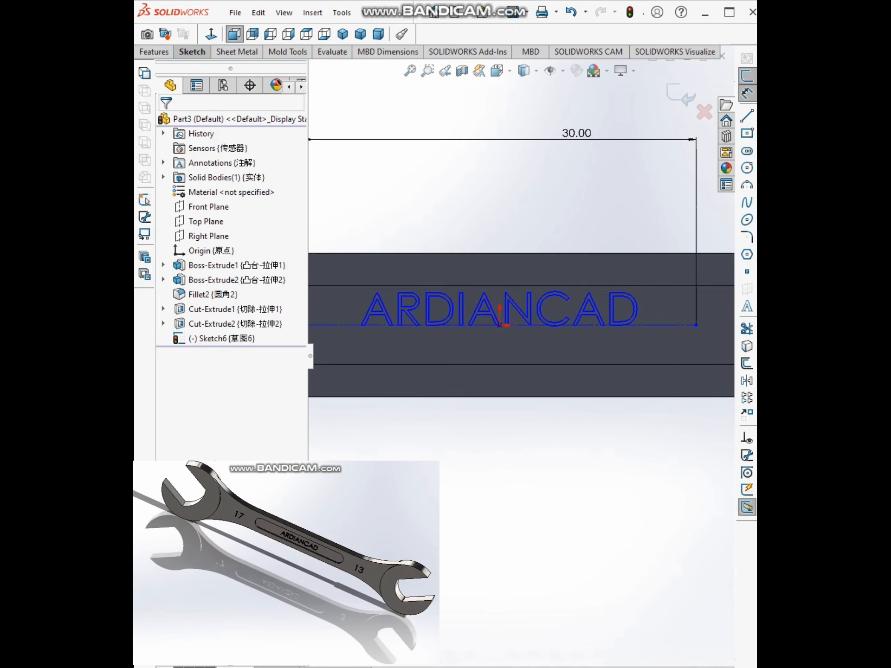
click(520, 326)
click(517, 361)
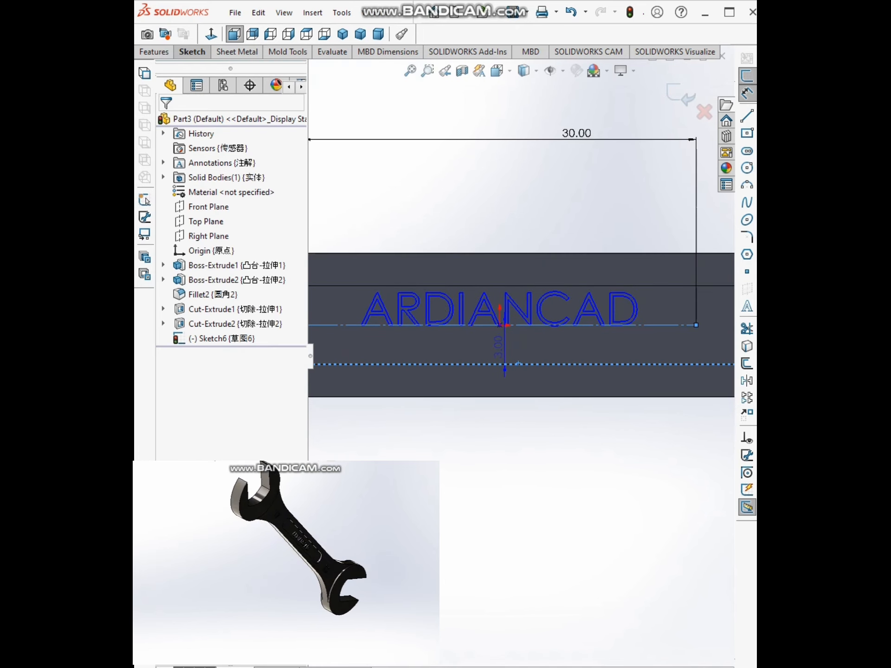
click(504, 346)
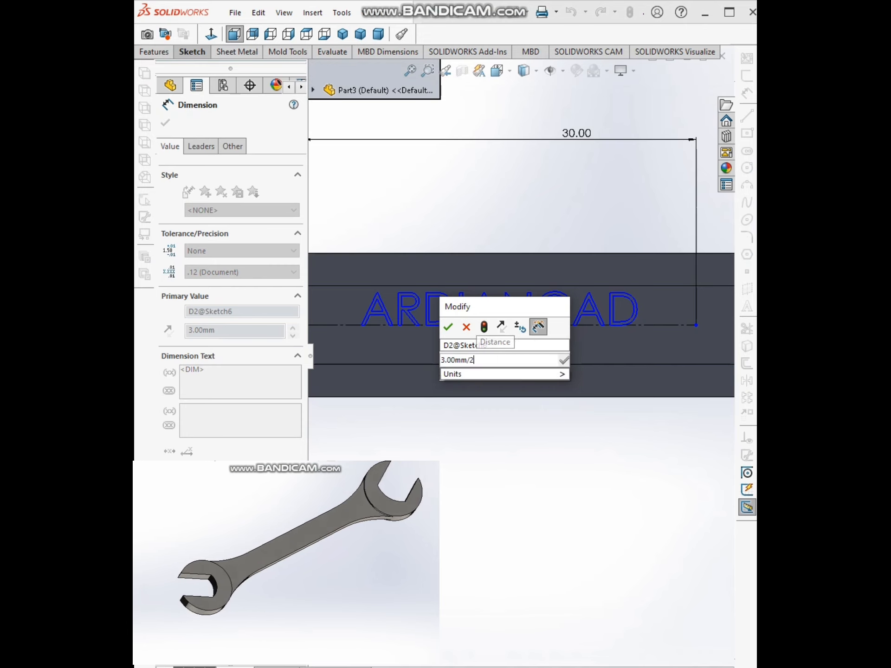
key(Return)
scroll(518, 382, up, 3)
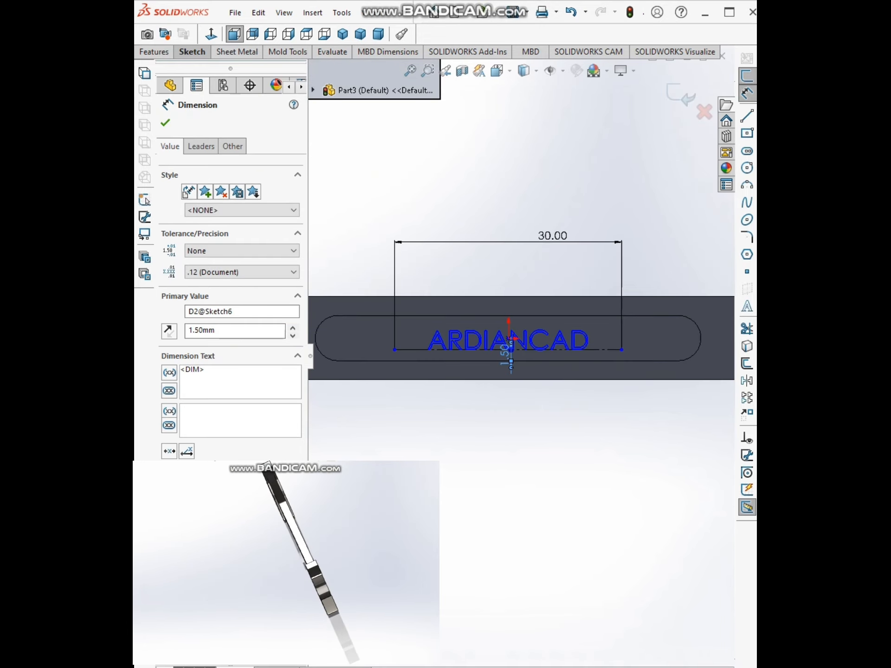
scroll(519, 364, up, 3)
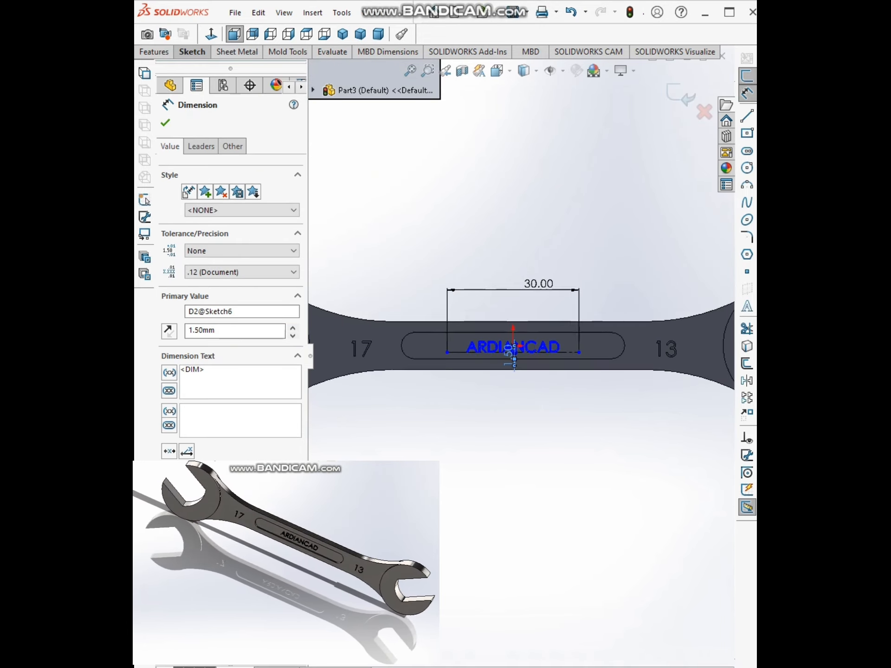
- Extrude the ARDIANCAD lettering as a Blind boss, 1 mm high, merged with the wrench body
scroll(490, 368, down, 4)
mouse_move(490, 351)
middle_down()
mouse_move(464, 354)
mouse_move(436, 393)
middle_up()
scroll(524, 319, down, 2)
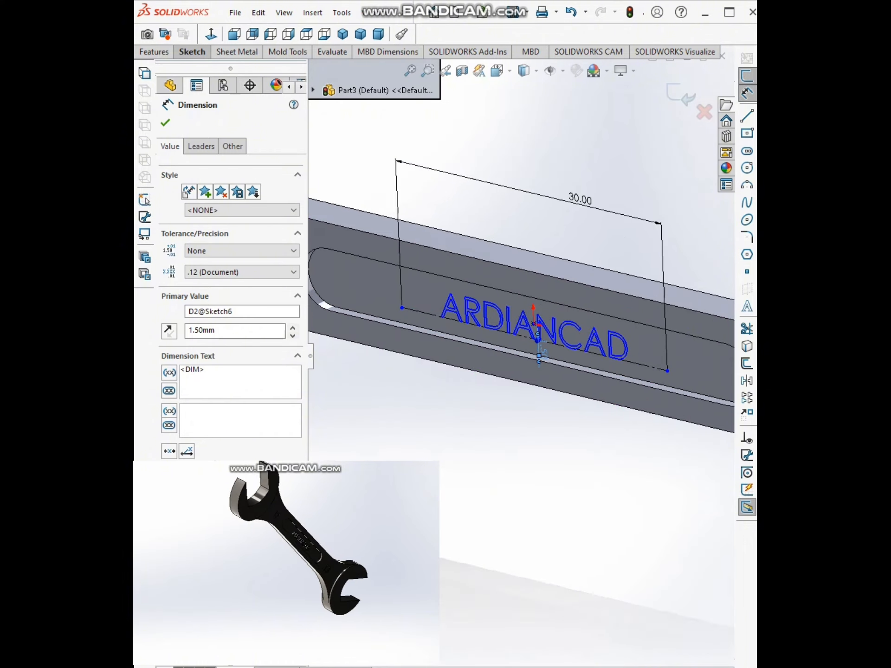
click(154, 52)
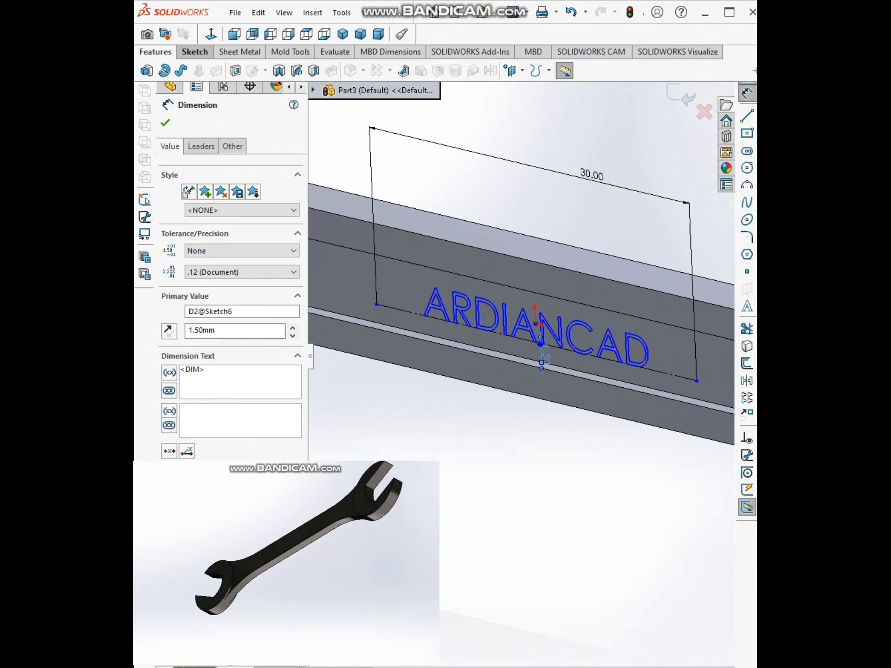
click(147, 71)
scroll(603, 386, up, 4)
scroll(580, 369, down, 4)
middle_drag(655, 365, 603, 343)
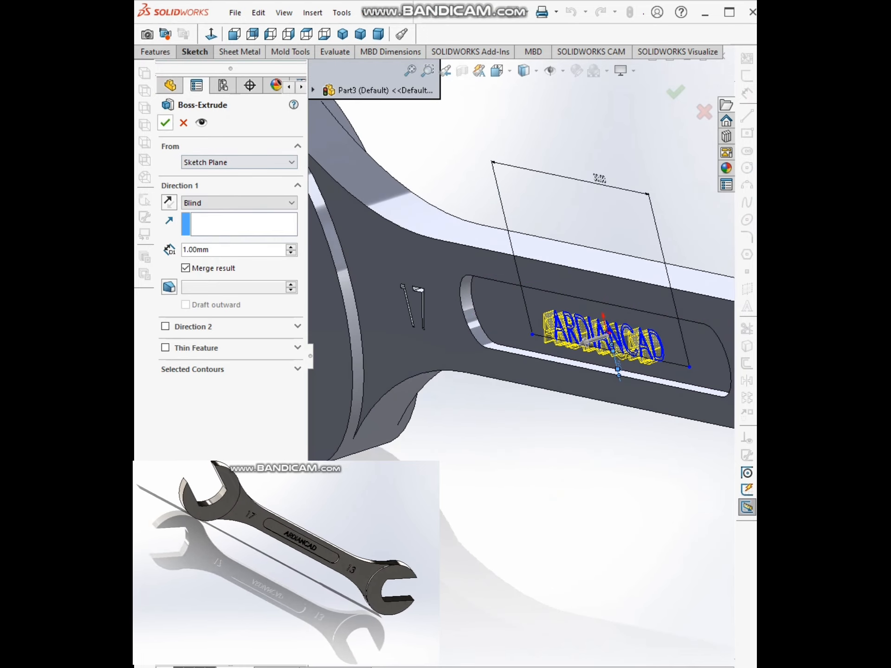
click(166, 123)
- Edit the lettering's extruded boss and set its Blind depth to 0.5 mm
click(538, 409)
scroll(534, 351, up, 2)
scroll(599, 383, down, 2)
middle_drag(579, 391, 599, 383)
scroll(594, 371, up, 3)
middle_drag(534, 344, 520, 369)
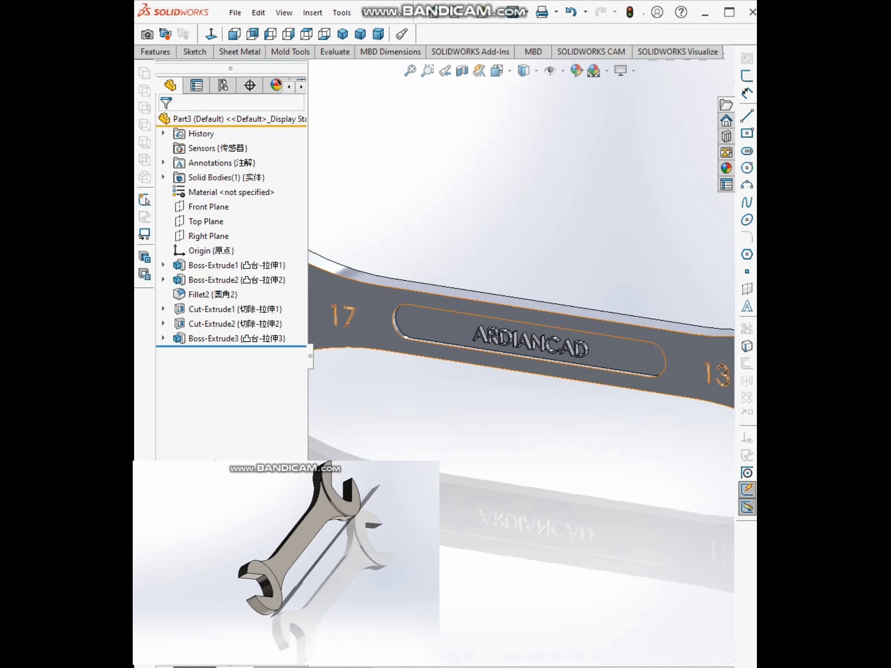
click(232, 338)
click(284, 306)
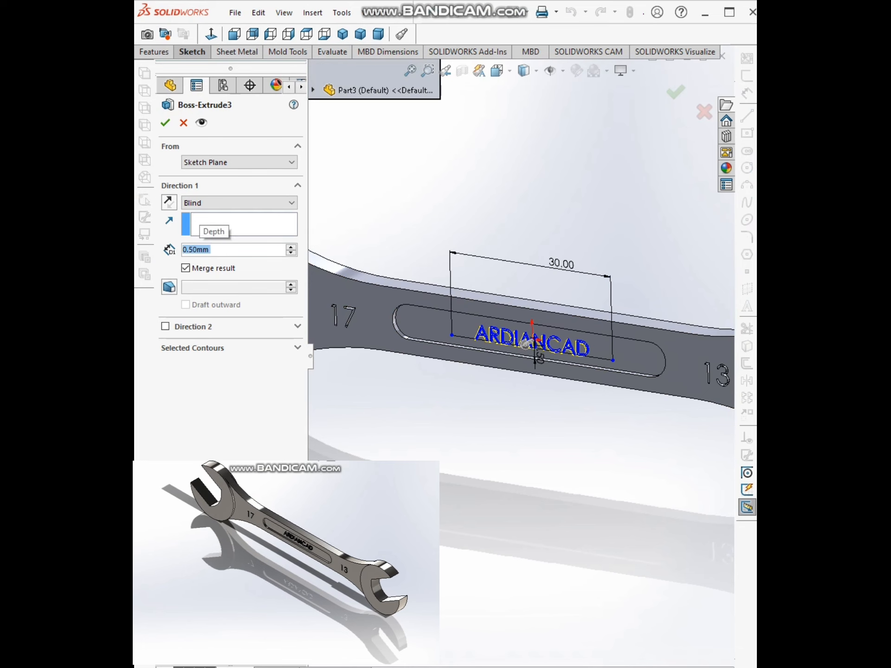
key(Return)
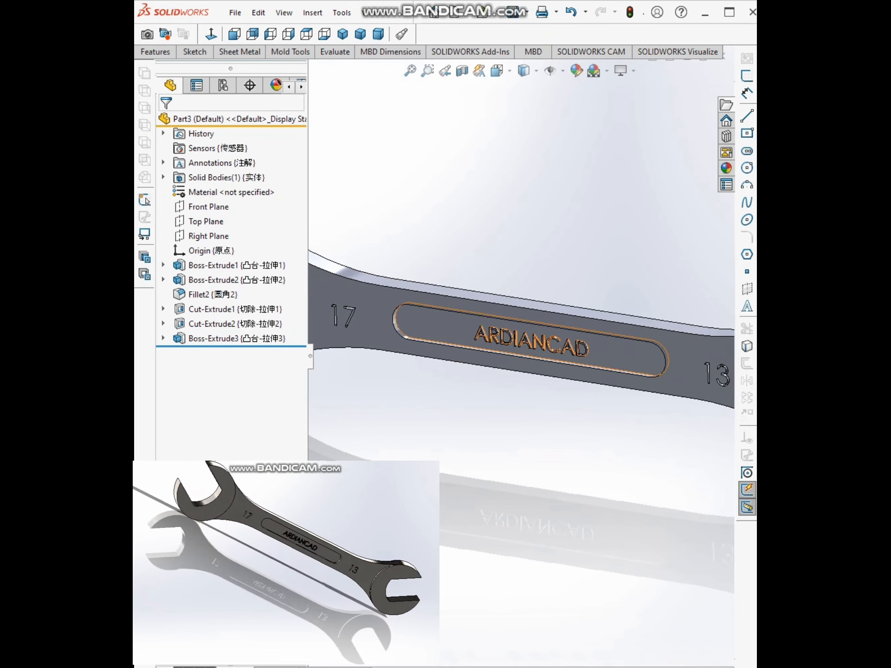
- Inspect the raised lettering in the slot and the engraved size markings along the handle
scroll(549, 355, down, 4)
scroll(549, 355, up, 5)
scroll(548, 355, down, 4)
scroll(516, 357, up, 4)
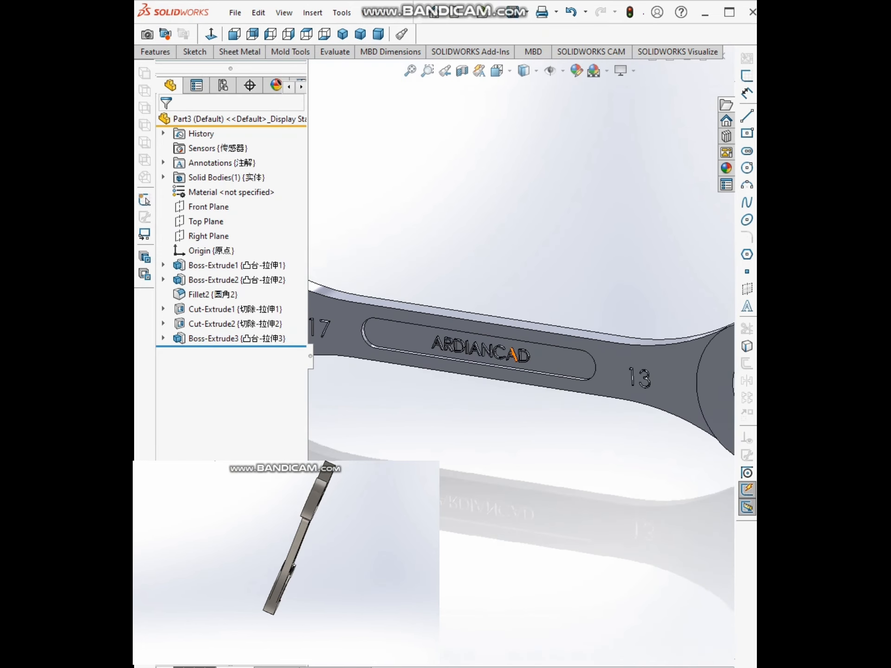
scroll(644, 385, down, 3)
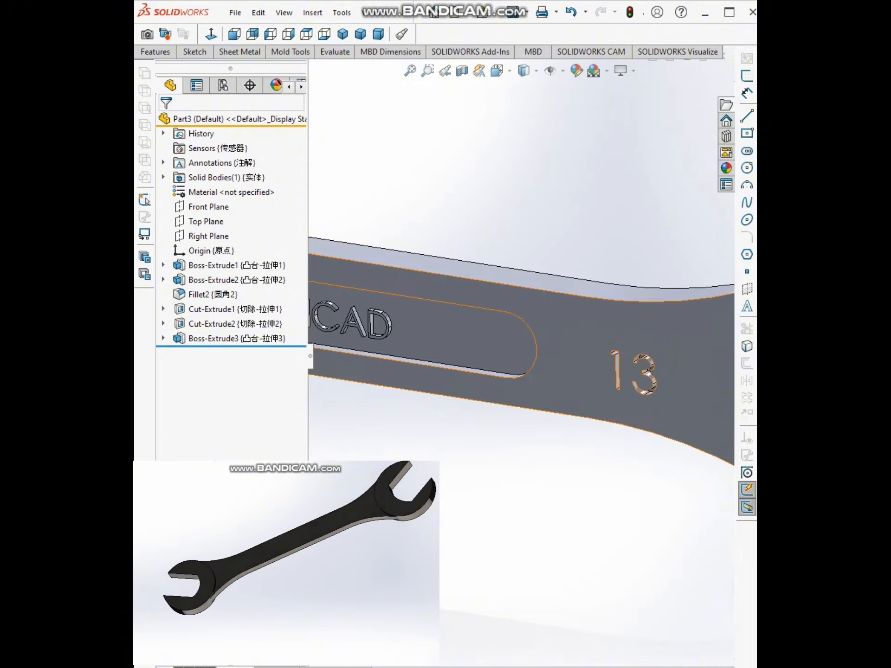
scroll(591, 389, up, 8)
scroll(437, 356, down, 4)
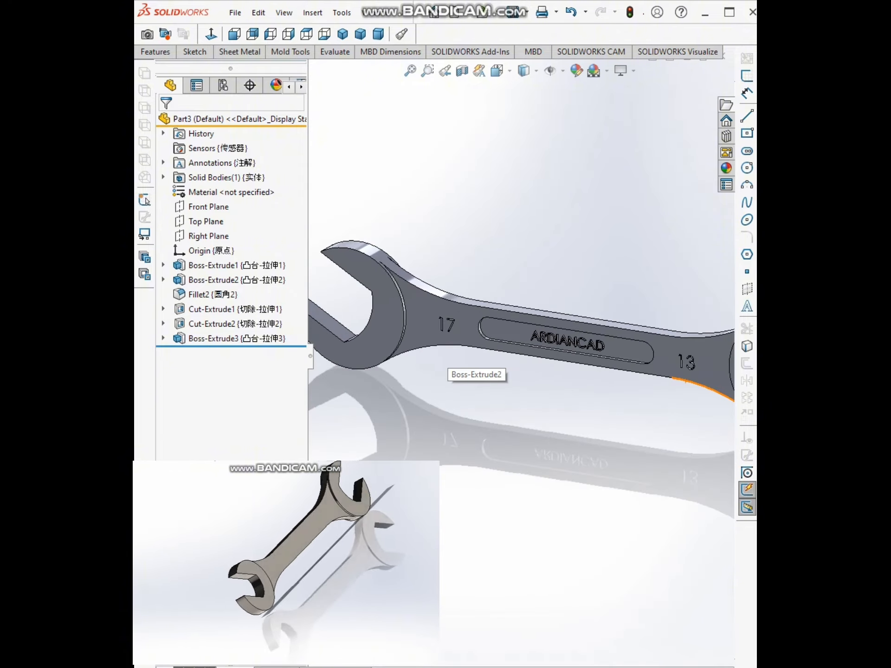